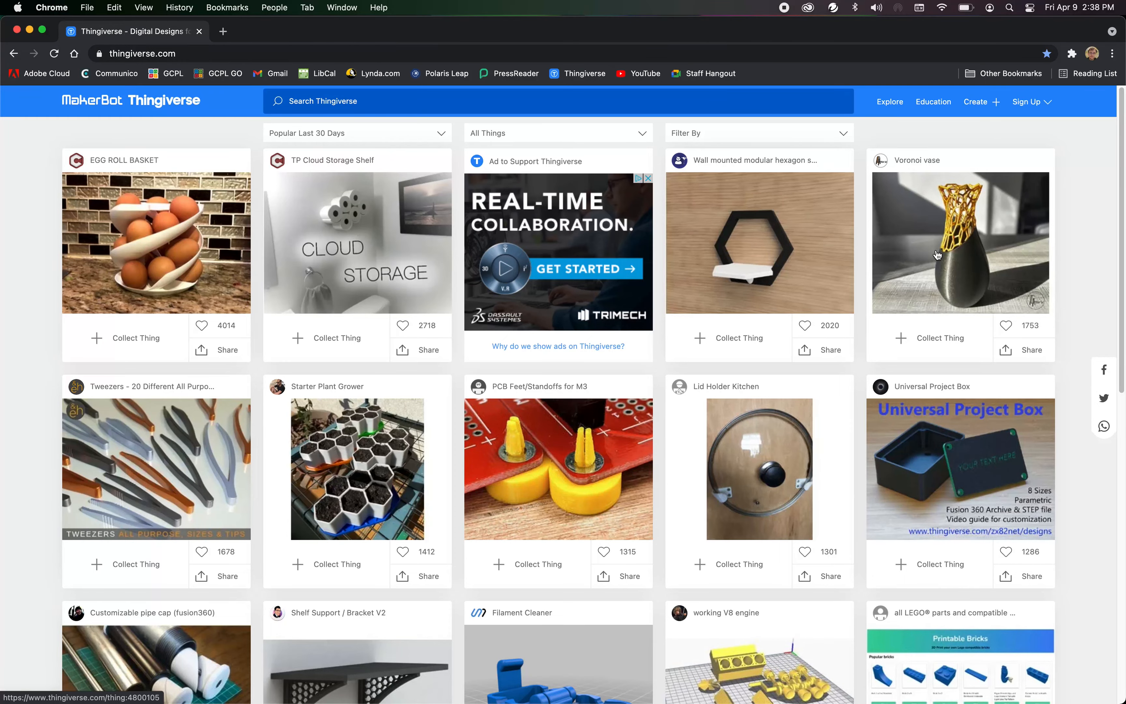
Open the Voronoi vase model on Thingiverse and look through its downloadable files.
{"action": "scroll", "coordinate": [345, 433], "scroll_direction": "down", "scroll_amount": 5}
{"action": "scroll", "coordinate": [537, 410], "scroll_direction": "up", "scroll_amount": 5}
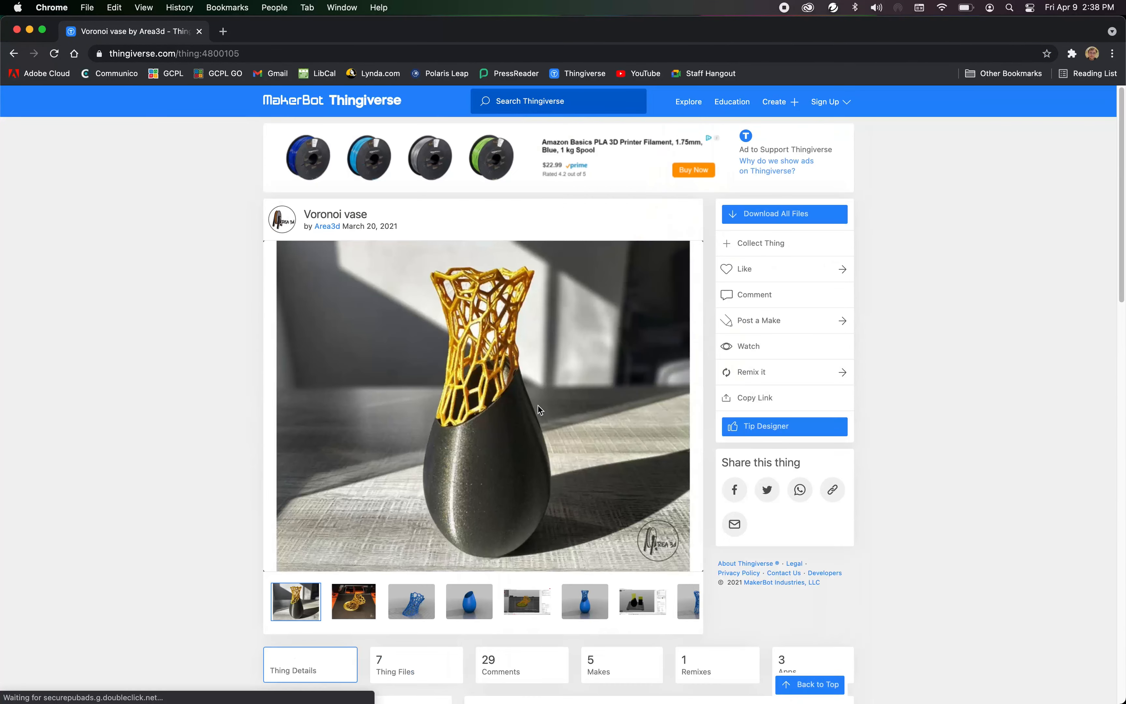
{"action": "scroll", "coordinate": [354, 521], "scroll_direction": "down", "scroll_amount": 3}
{"action": "left_click", "coordinate": [414, 560]}
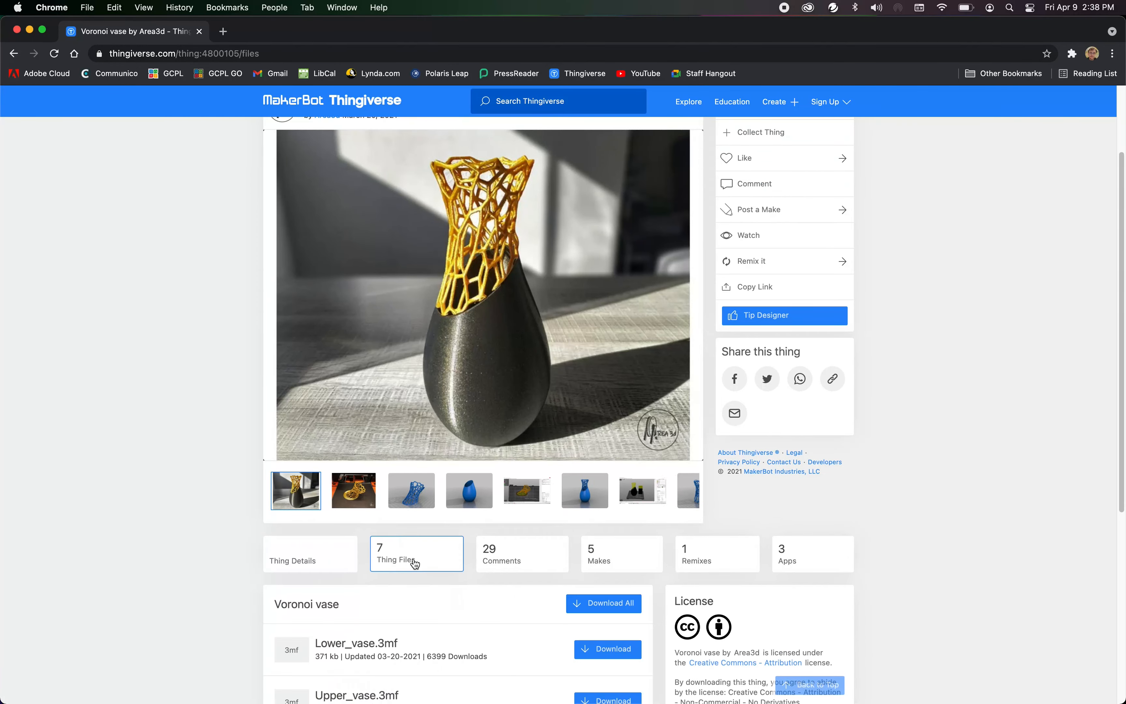
{"action": "scroll", "coordinate": [414, 561], "scroll_direction": "down", "scroll_amount": 8}
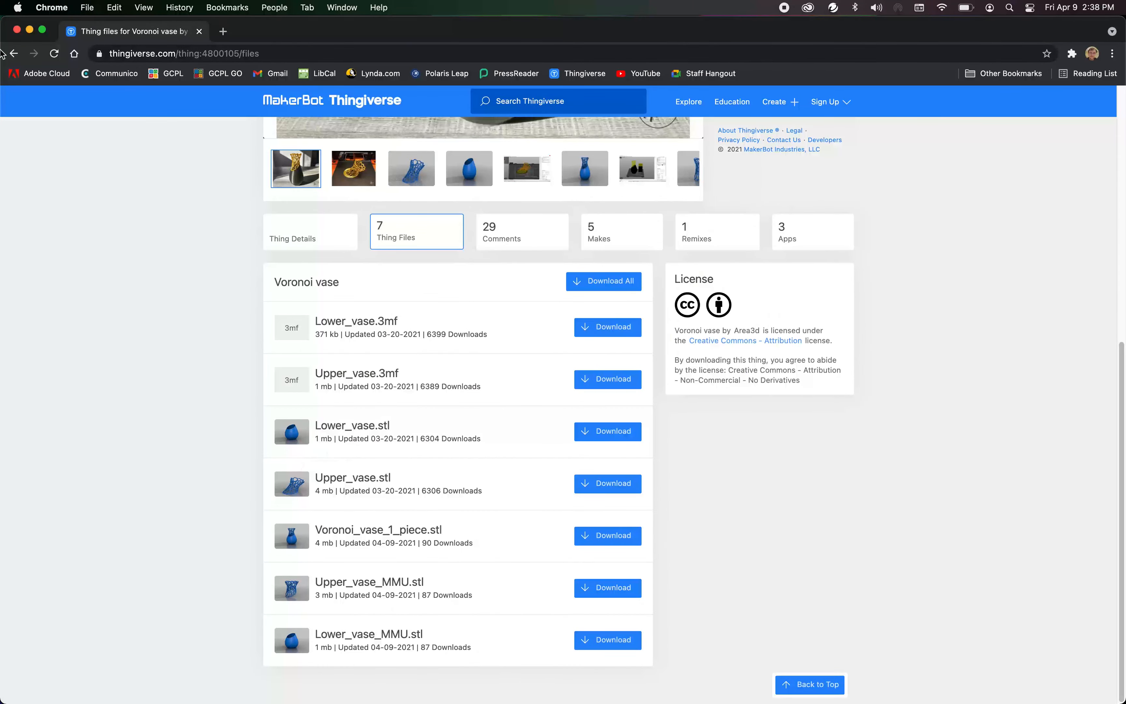
{"action": "left_click", "coordinate": [29, 31]}
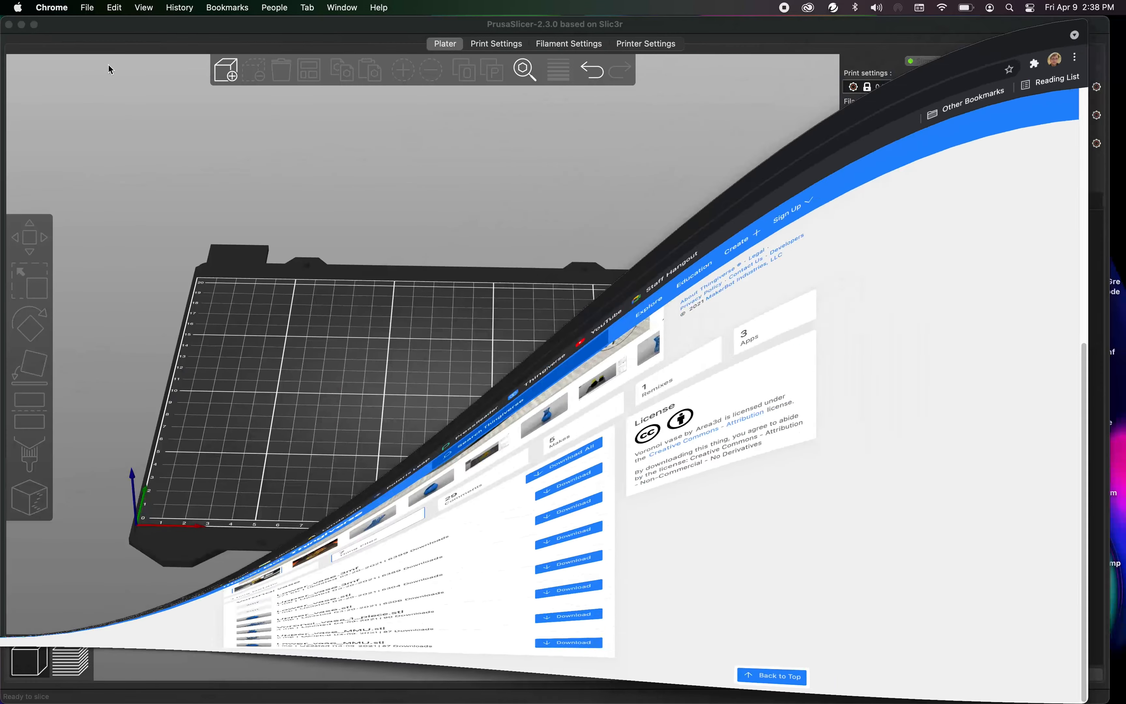
Switch to Finder and place the untitled folder window with the STL files over the slicer.
{"action": "key", "text": "super+Tab"}
{"action": "key", "text": "super+Tab"}
{"action": "key", "text": "super+Tab"}
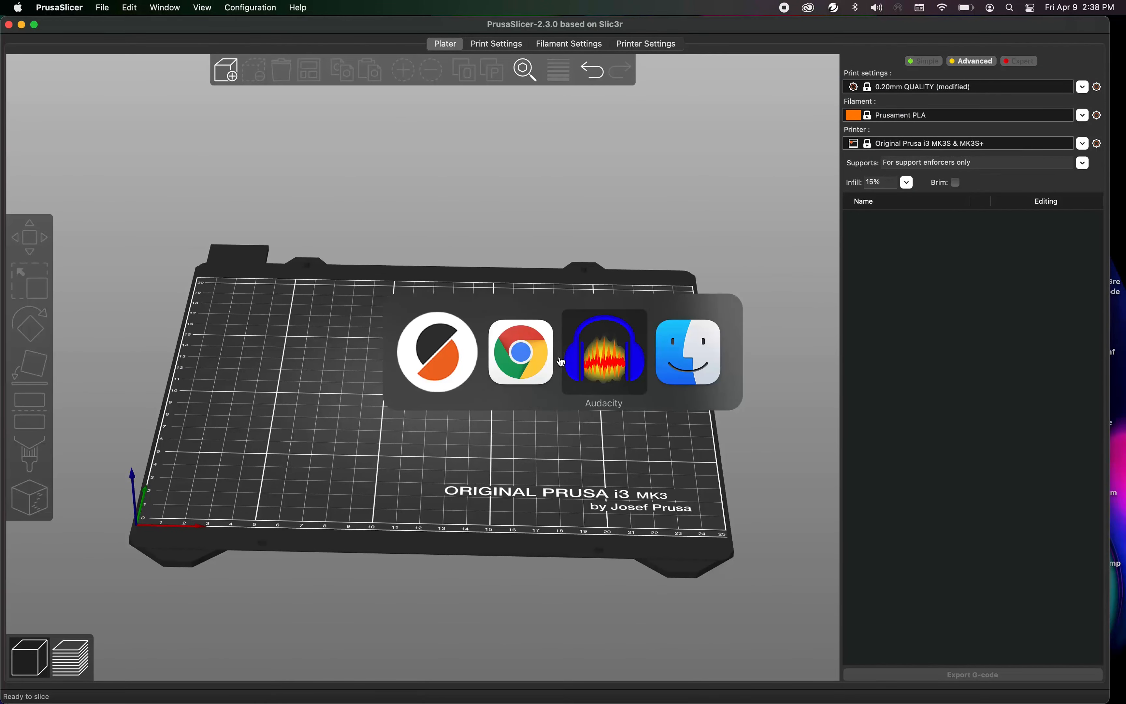
{"action": "left_click", "coordinate": [609, 259]}
{"action": "left_click_drag", "start_coordinate": [608, 259], "coordinate": [677, 265]}
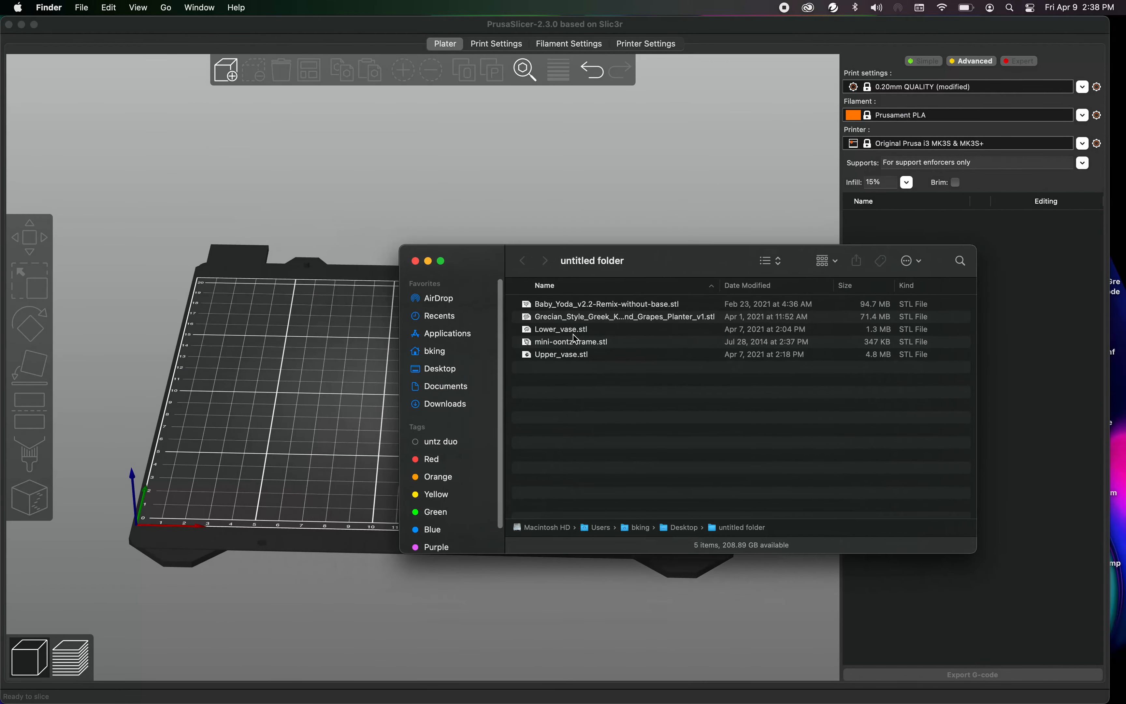
Import Lower_vase.stl and Upper_vase.stl from the Finder folder onto the PrusaSlicer build plate.
{"action": "left_click", "coordinate": [560, 334]}
{"action": "left_click", "coordinate": [175, 191]}
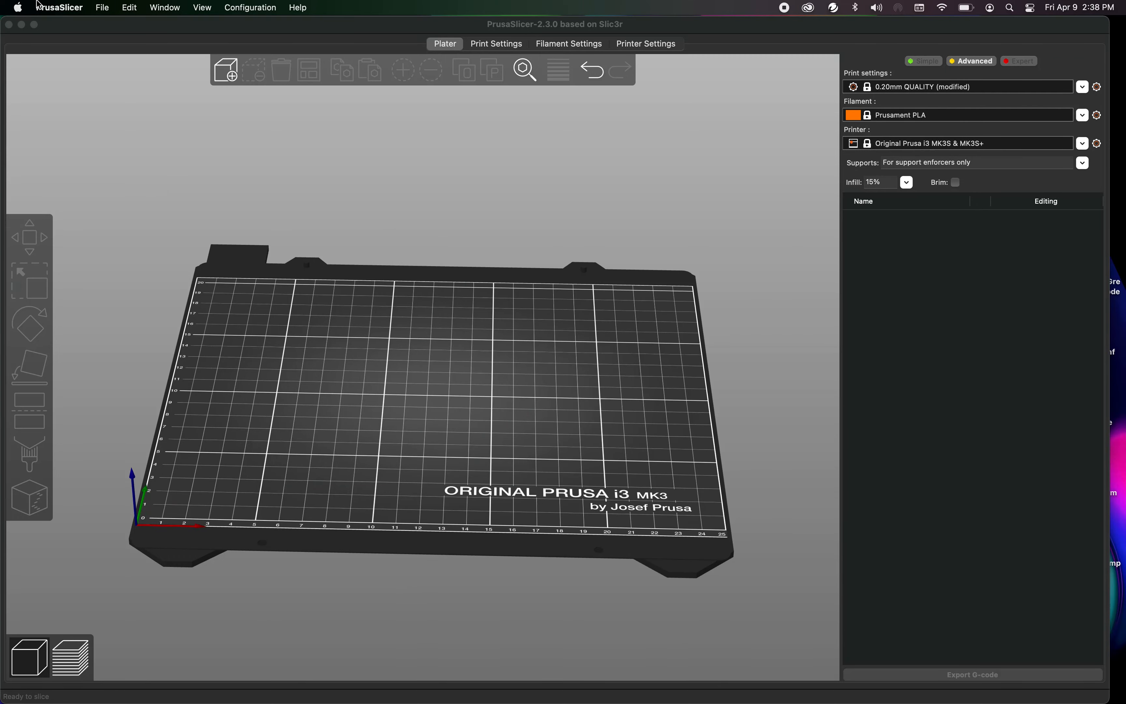
{"action": "left_click", "coordinate": [101, 7]}
{"action": "mouse_move", "coordinate": [143, 108]}
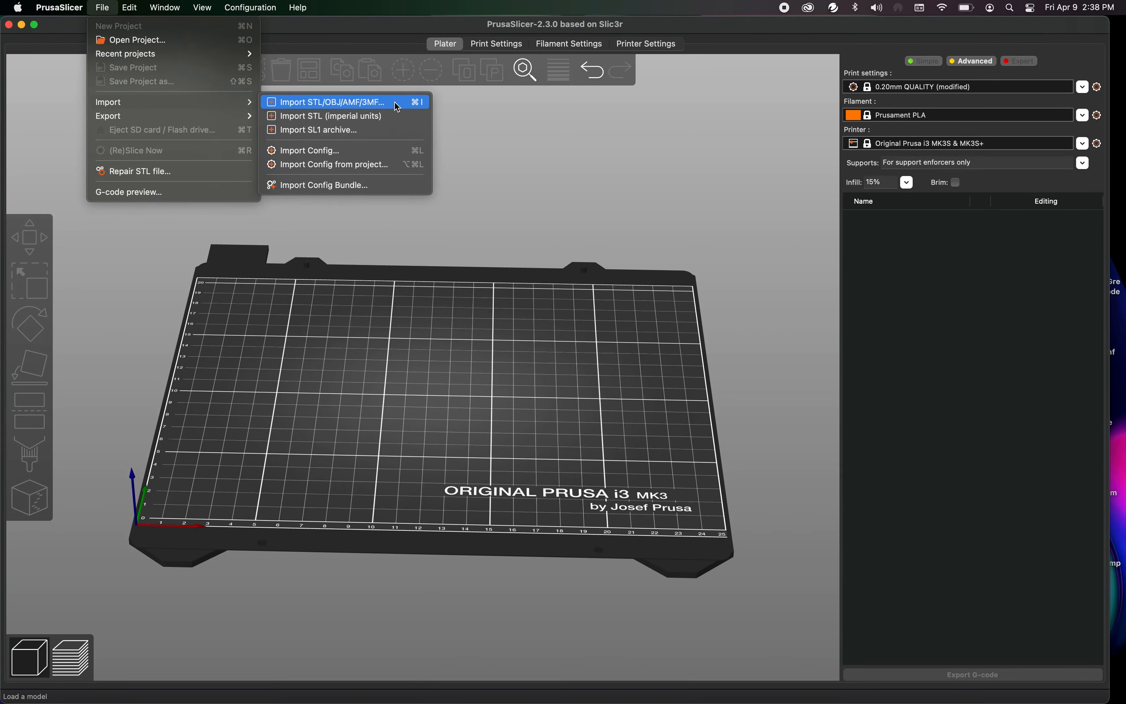
{"action": "key", "text": "super+Tab"}
{"action": "left_click_drag", "start_coordinate": [564, 332], "coordinate": [243, 330]}
{"action": "left_click", "coordinate": [573, 356]}
{"action": "left_click_drag", "start_coordinate": [575, 362], "coordinate": [280, 405]}
Spread the parts apart on the plate, with the lower vase at about X 191, Y 80 and the upper vase at about X 73, Y 147.
{"action": "left_click", "coordinate": [515, 376]}
{"action": "left_click_drag", "start_coordinate": [514, 372], "coordinate": [612, 378]}
{"action": "left_click_drag", "start_coordinate": [390, 379], "coordinate": [320, 382]}
{"action": "left_click_drag", "start_coordinate": [447, 365], "coordinate": [588, 394]}
{"action": "left_click_drag", "start_coordinate": [333, 474], "coordinate": [401, 475]}
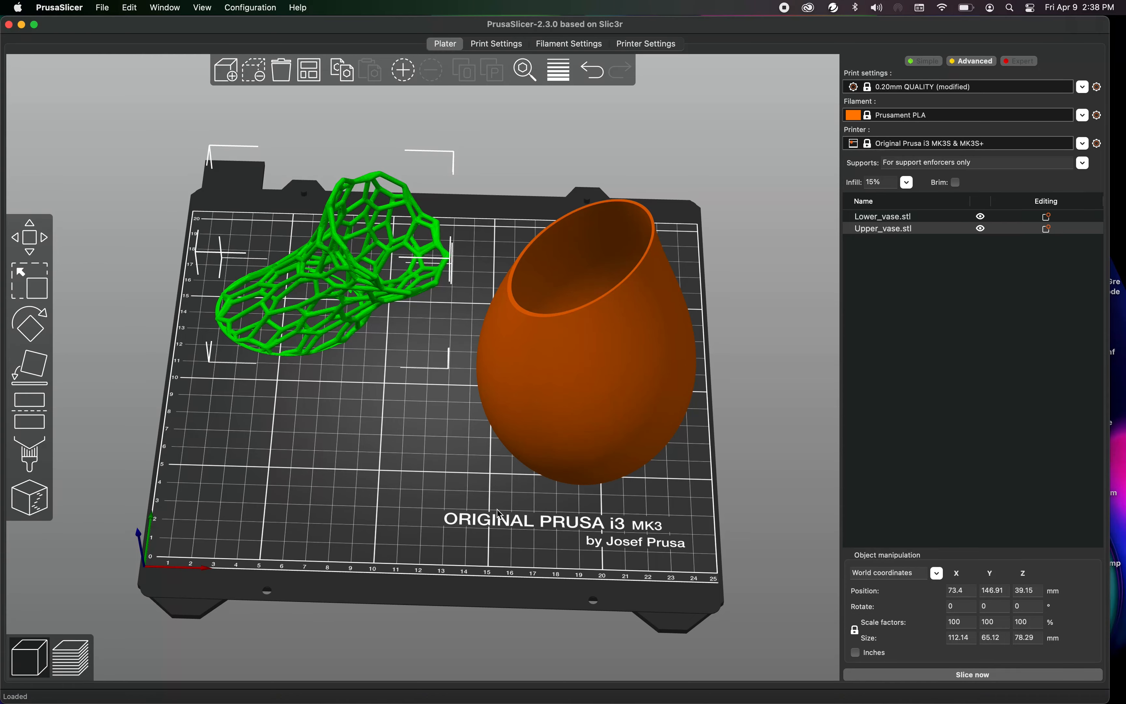
{"action": "left_click_drag", "start_coordinate": [420, 525], "coordinate": [416, 494]}
Shift the upper vase along both bed axes with the Move tool to about X 81, Y 130 mm.
{"action": "left_click", "coordinate": [571, 389]}
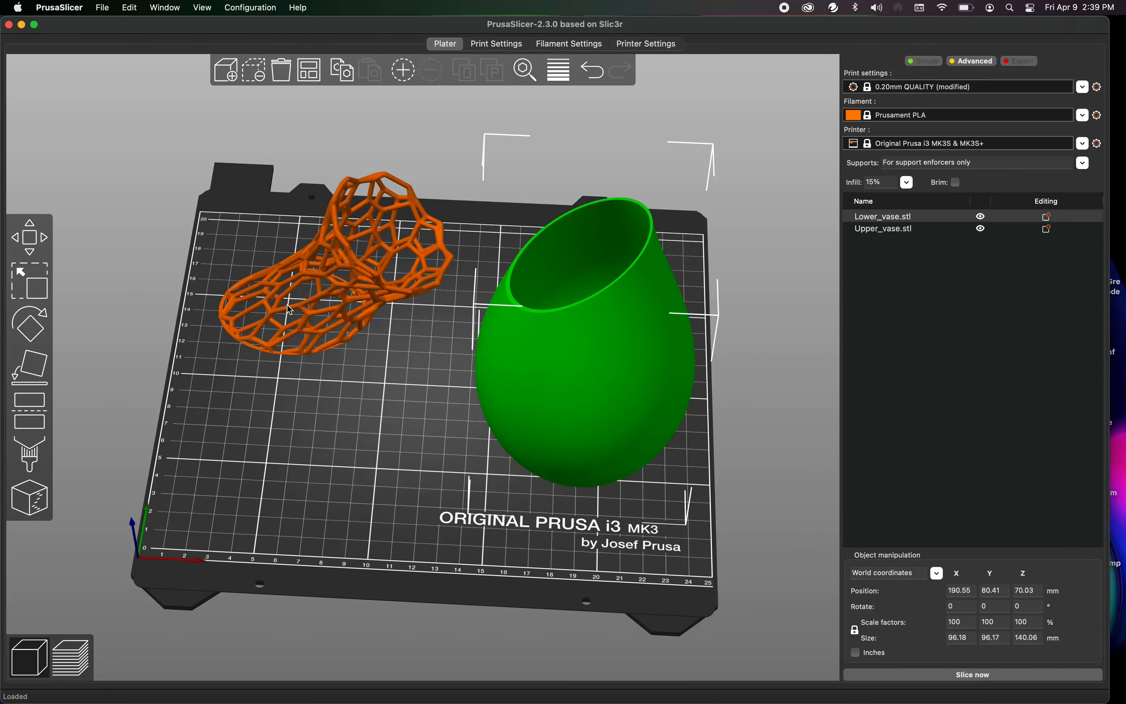
{"action": "left_click", "coordinate": [292, 303]}
{"action": "left_click", "coordinate": [329, 272]}
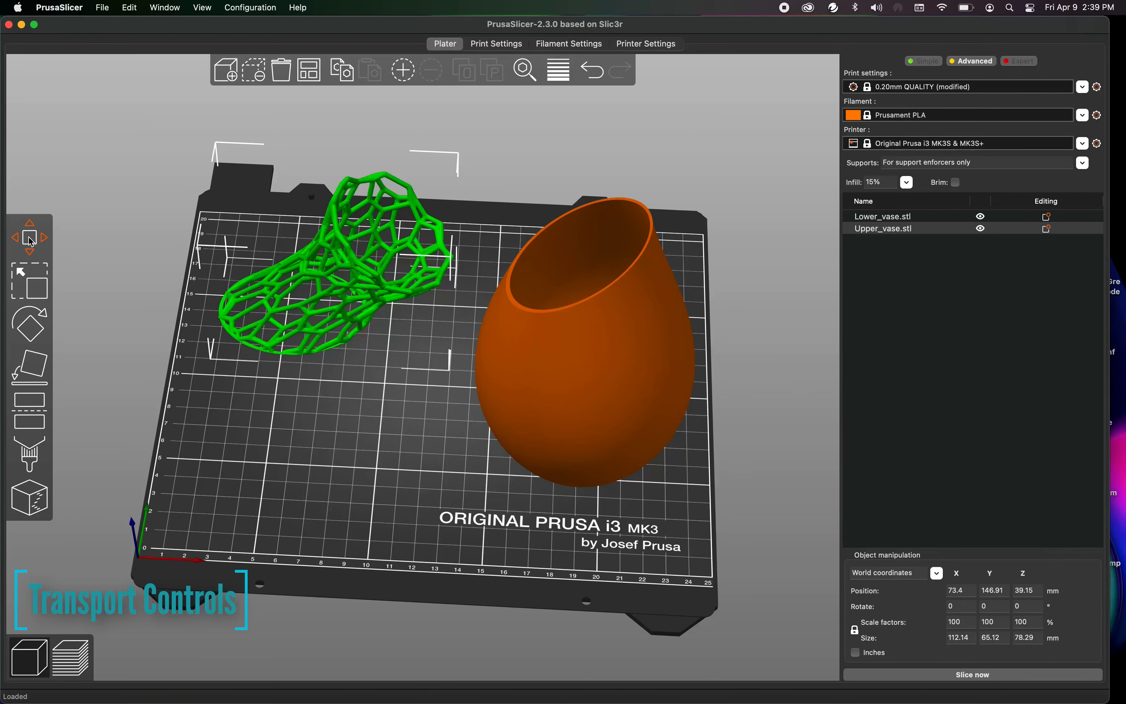
{"action": "left_click", "coordinate": [29, 240]}
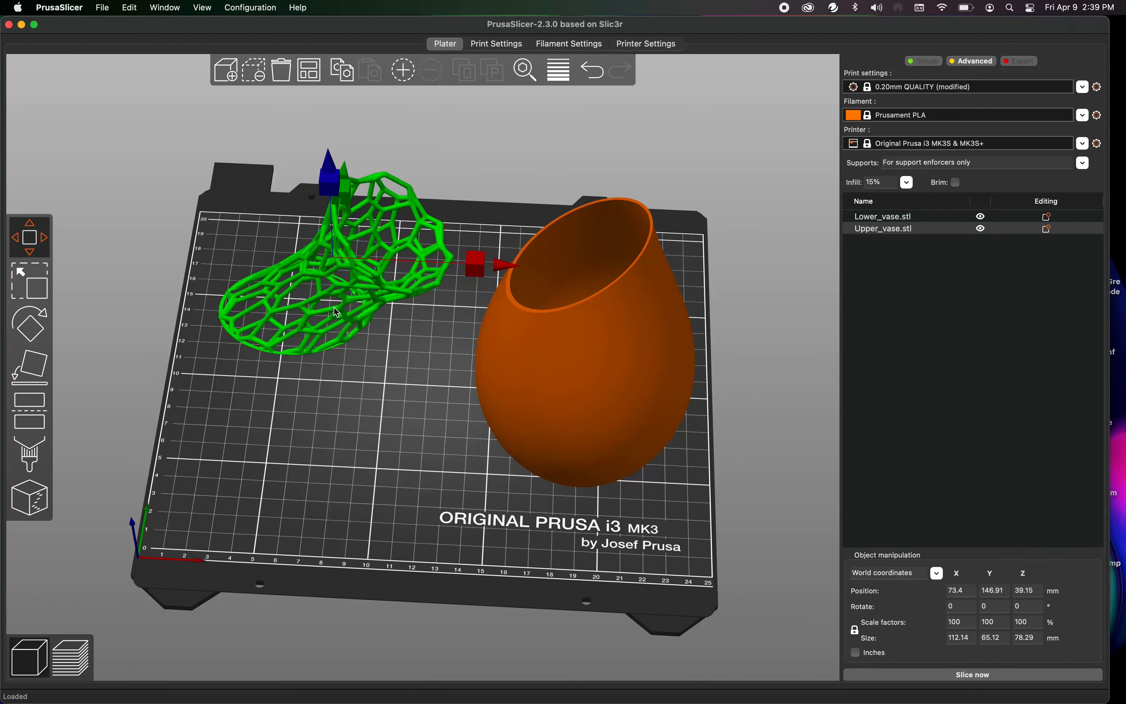
{"action": "left_click_drag", "start_coordinate": [324, 290], "coordinate": [324, 308]}
{"action": "mouse_move", "coordinate": [475, 260]}
{"action": "left_mouse_down"}
{"action": "mouse_move", "coordinate": [647, 256]}
{"action": "mouse_move", "coordinate": [486, 258]}
{"action": "left_mouse_up"}
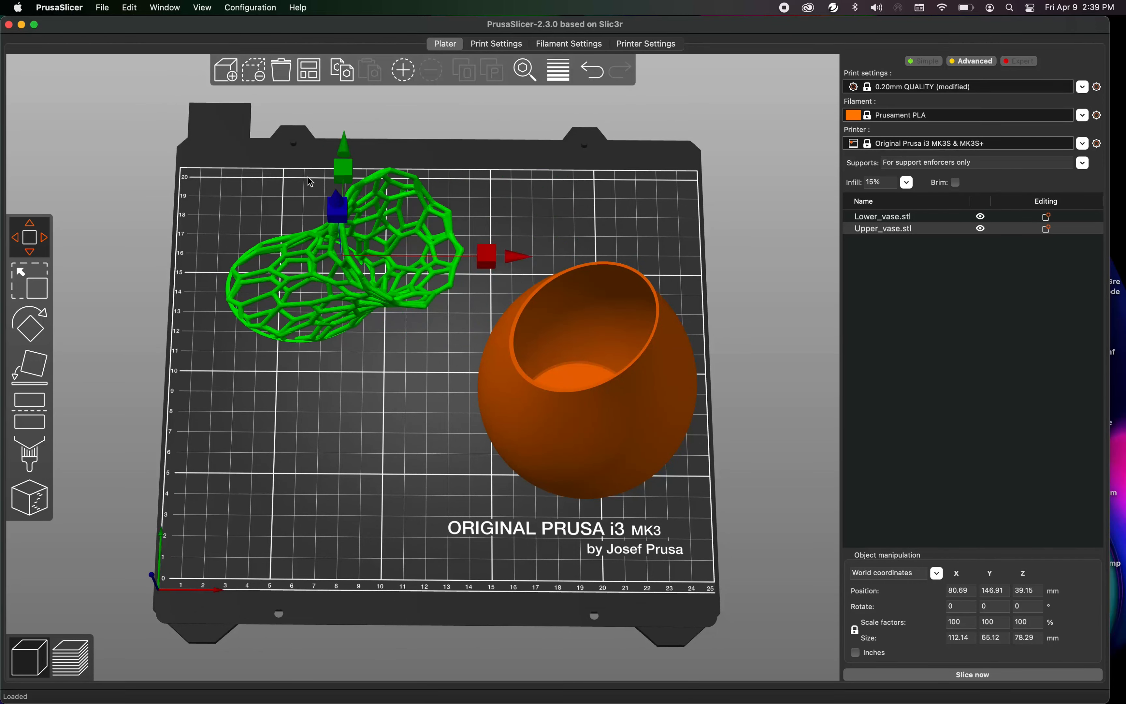
{"action": "left_click_drag", "start_coordinate": [346, 172], "coordinate": [342, 251]}
{"action": "left_click_drag", "start_coordinate": [321, 408], "coordinate": [323, 396]}
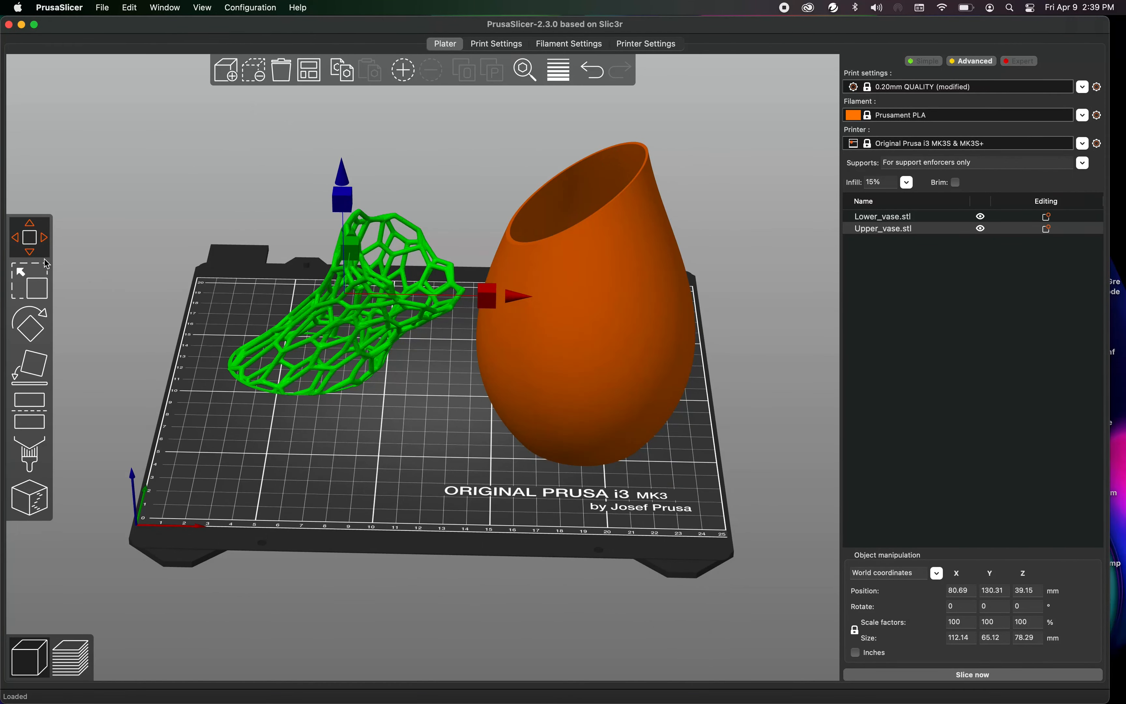
{"action": "left_click", "coordinate": [37, 248]}
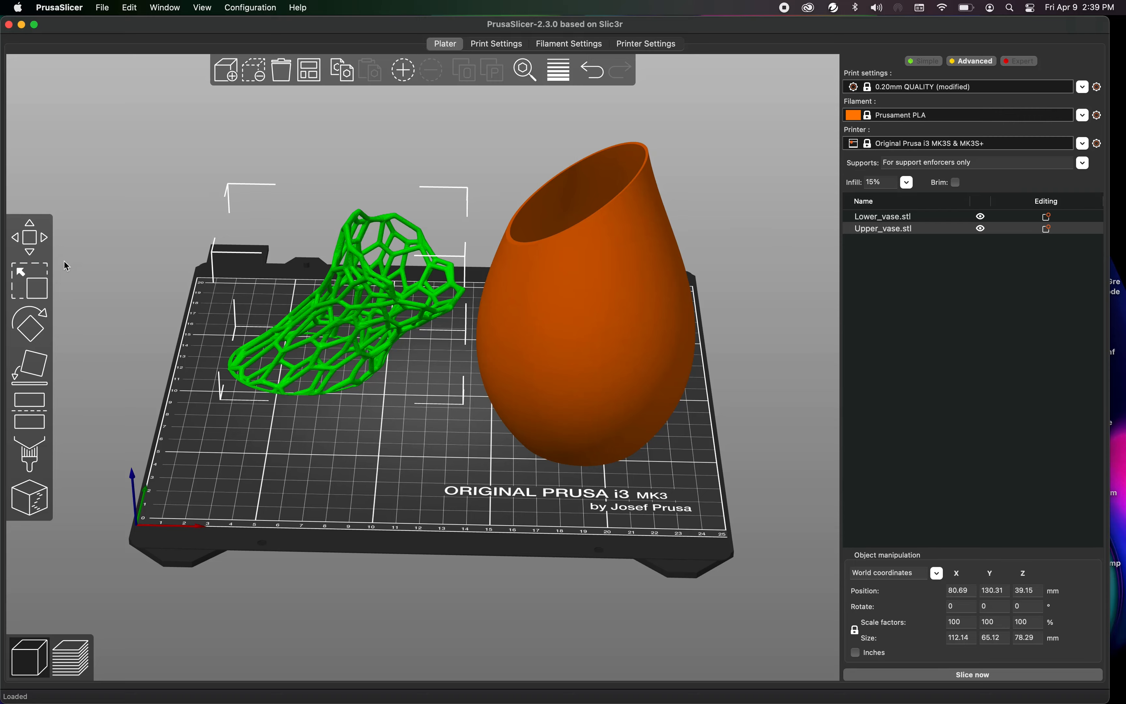
Scale the upper vase uniformly to about 120% with the Scale tool.
{"action": "left_click", "coordinate": [42, 281]}
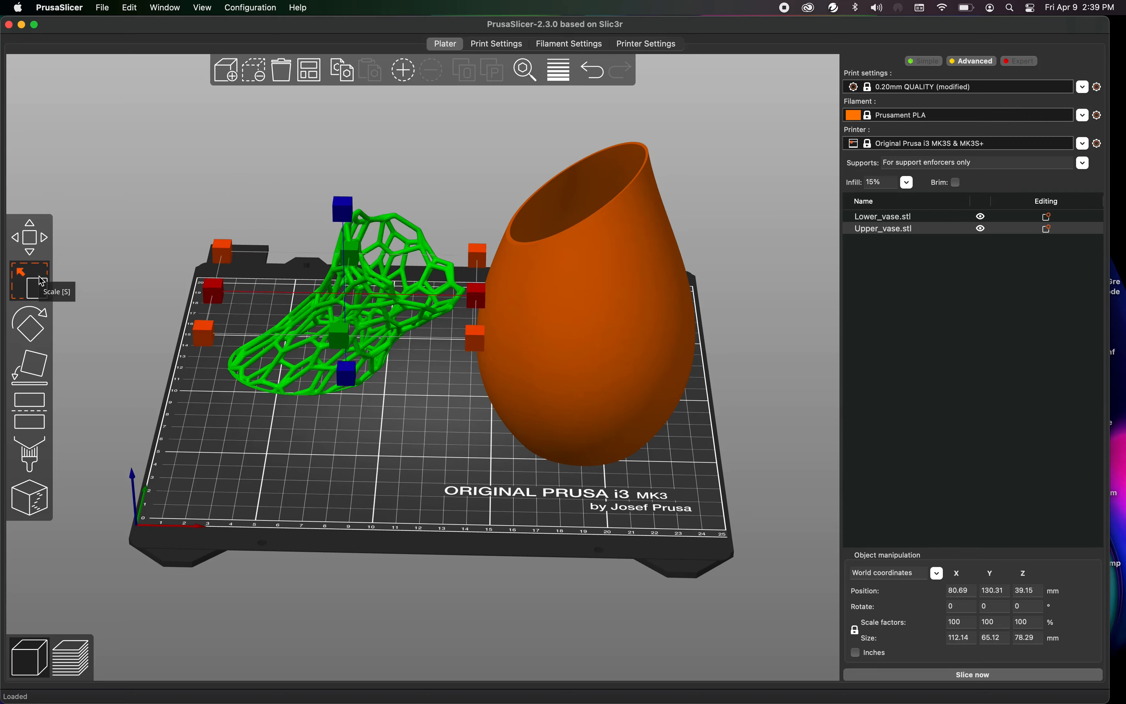
{"action": "left_click_drag", "start_coordinate": [474, 339], "coordinate": [610, 403]}
{"action": "left_click_drag", "start_coordinate": [585, 308], "coordinate": [465, 373]}
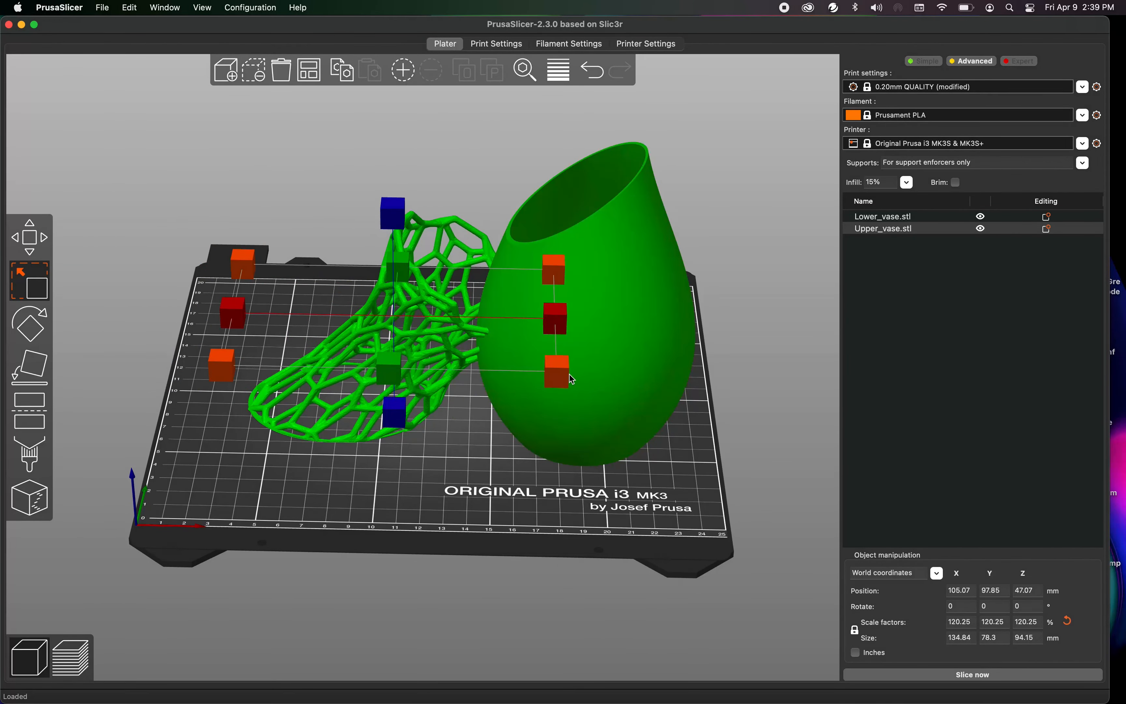
{"action": "left_click_drag", "start_coordinate": [244, 408], "coordinate": [241, 408]}
{"action": "left_click", "coordinate": [288, 457]}
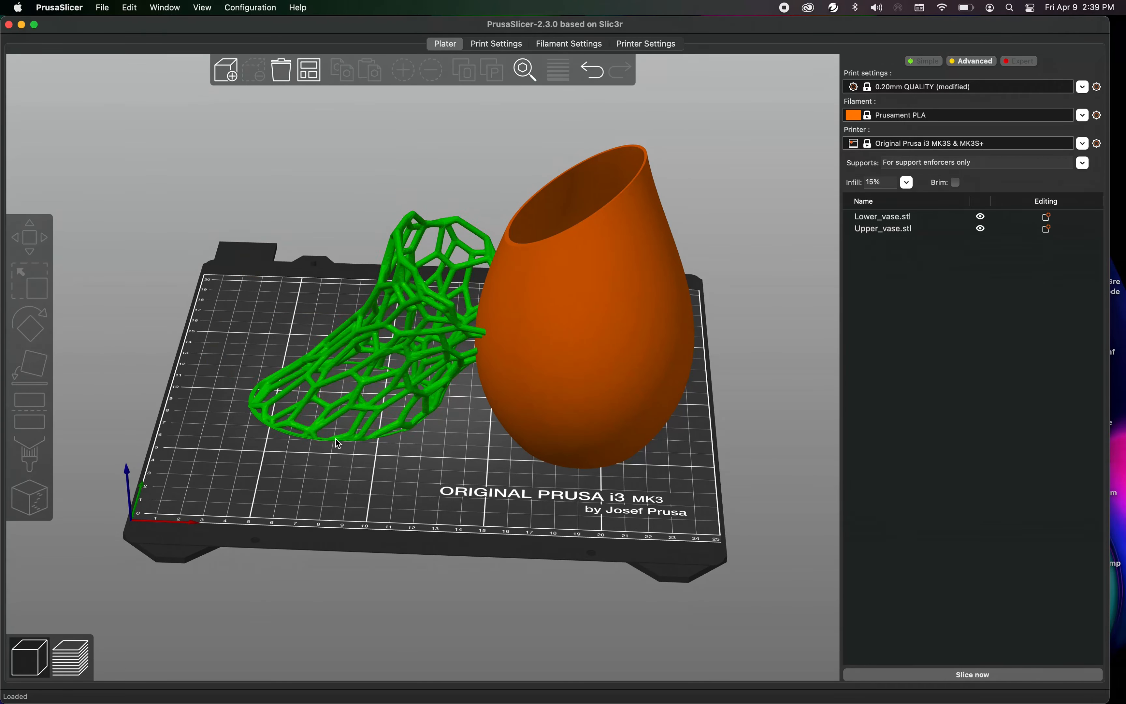
Rotate the upper vase freely about the X, Y and Z axes with the Rotate tool.
{"action": "left_click", "coordinate": [315, 400]}
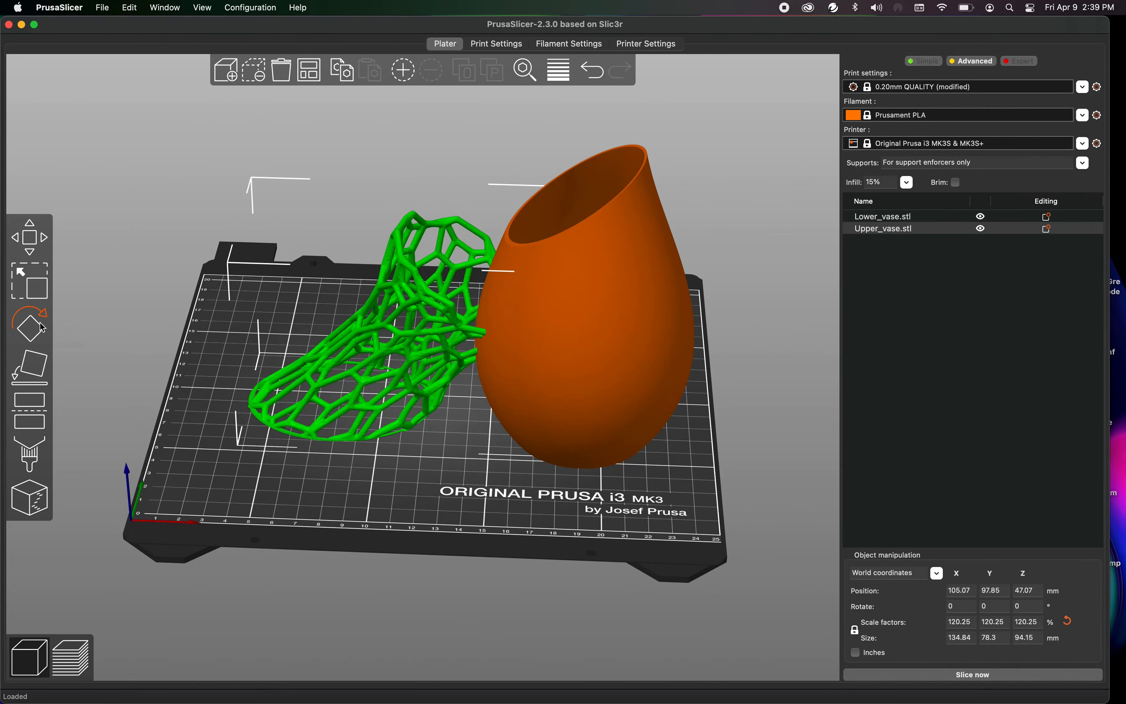
{"action": "left_click", "coordinate": [42, 327]}
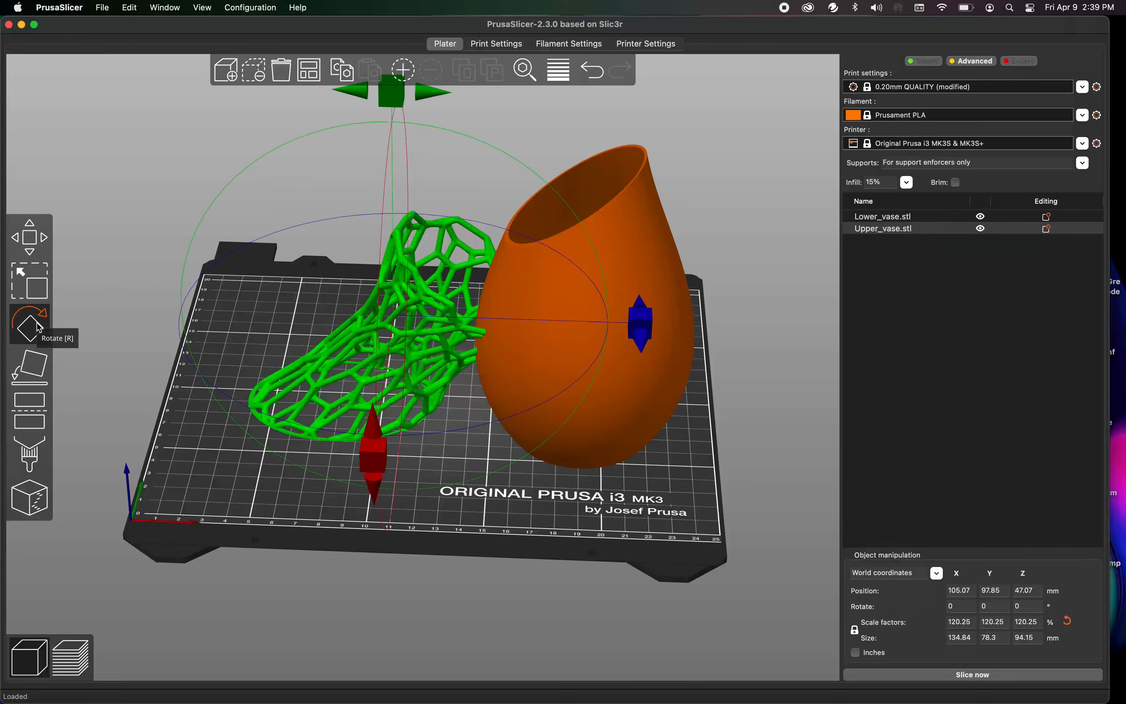
{"action": "left_click_drag", "start_coordinate": [163, 431], "coordinate": [190, 435]}
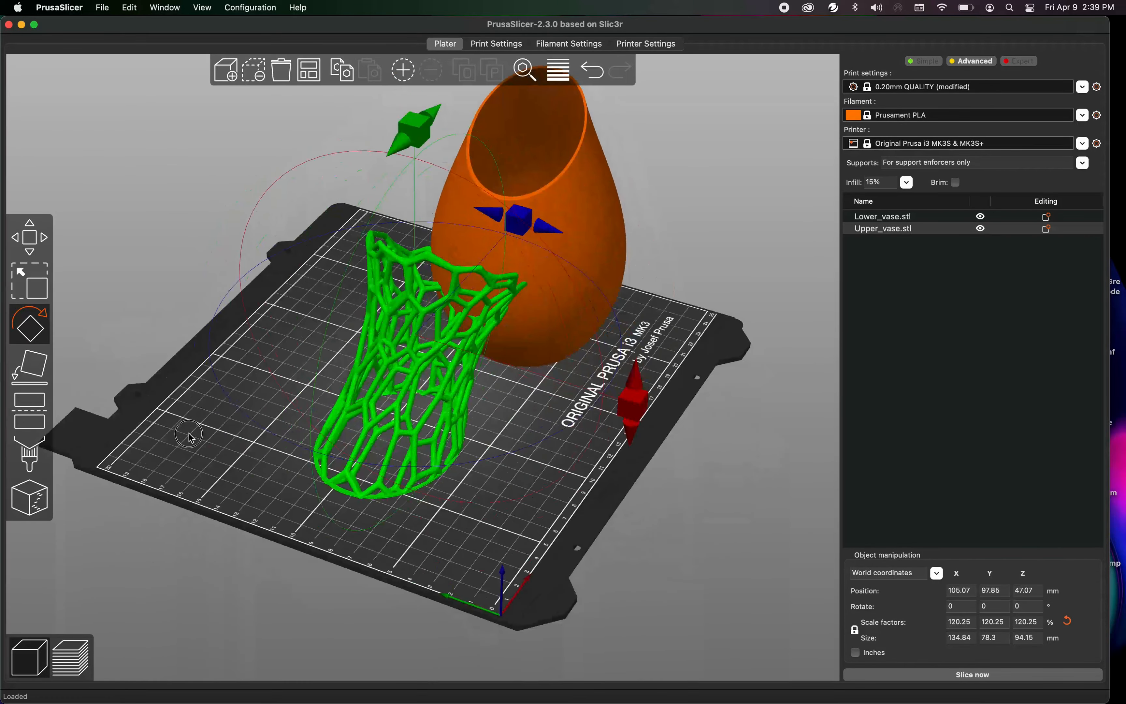
{"action": "left_click_drag", "start_coordinate": [543, 215], "coordinate": [489, 466]}
{"action": "left_click_drag", "start_coordinate": [644, 395], "coordinate": [471, 136]}
{"action": "left_click_drag", "start_coordinate": [524, 204], "coordinate": [271, 274]}
{"action": "left_click_drag", "start_coordinate": [410, 118], "coordinate": [284, 373]}
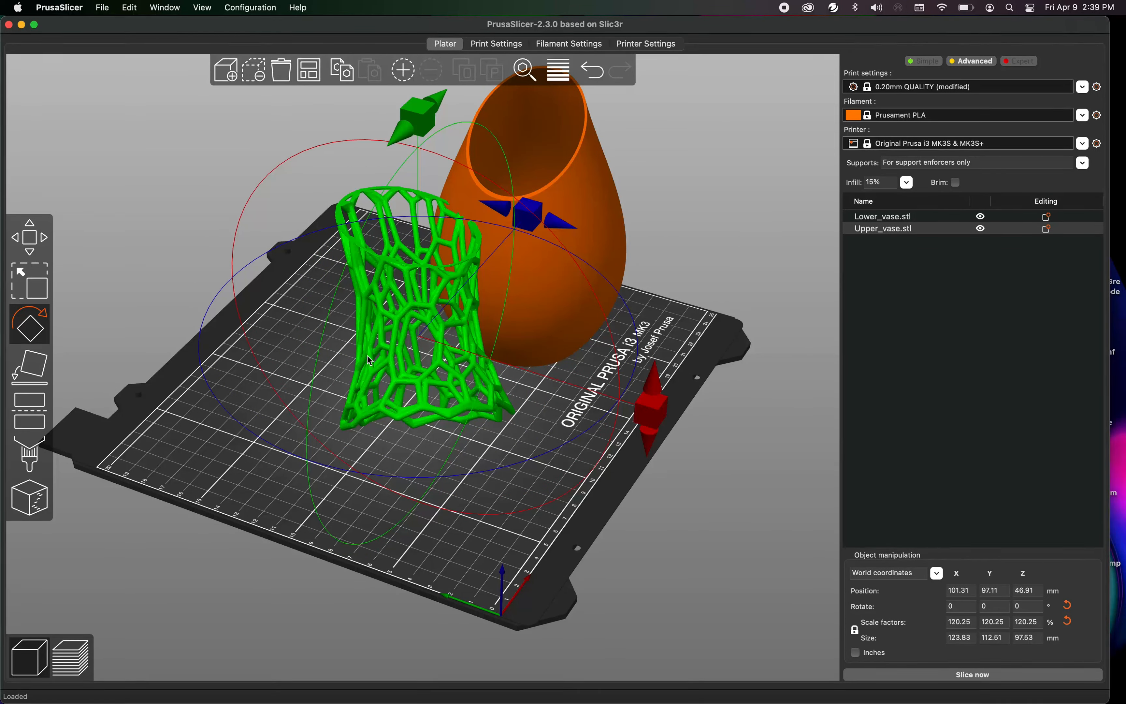
Delete the upper vase and move the lower vase to about X 146, Y 87 mm on the plate.
{"action": "key", "text": "Delete"}
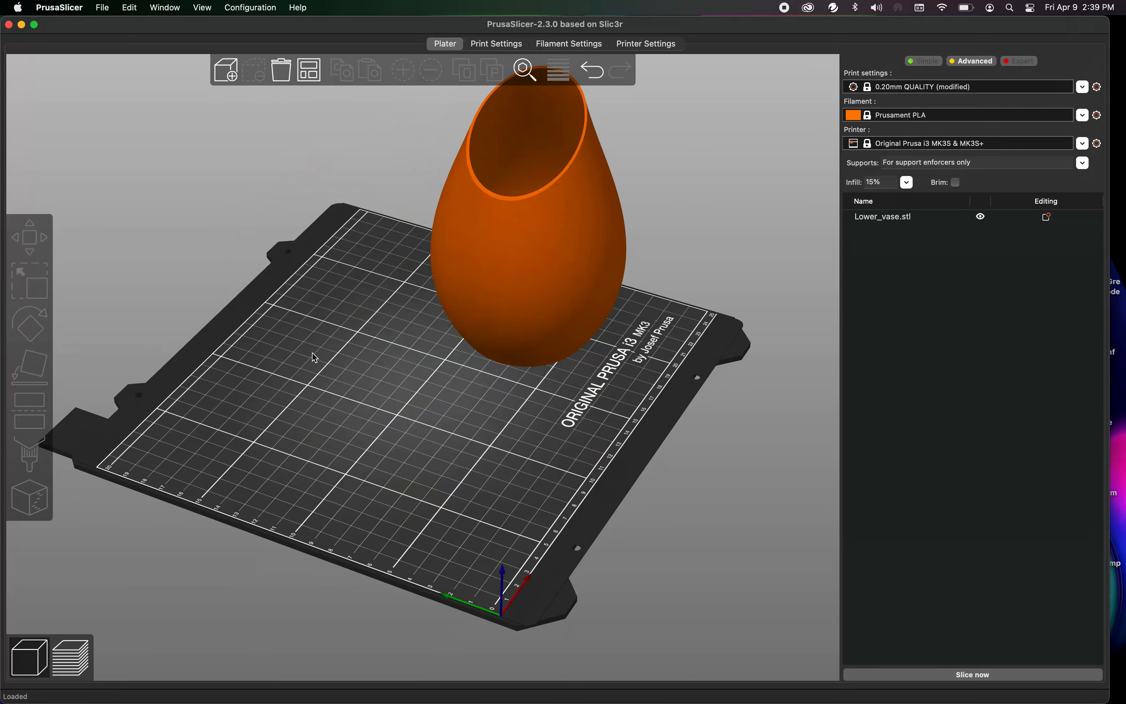
{"action": "left_click", "coordinate": [527, 264]}
{"action": "left_click_drag", "start_coordinate": [303, 378], "coordinate": [279, 382]}
{"action": "left_click_drag", "start_coordinate": [587, 342], "coordinate": [482, 335]}
{"action": "left_click_drag", "start_coordinate": [283, 421], "coordinate": [281, 411]}
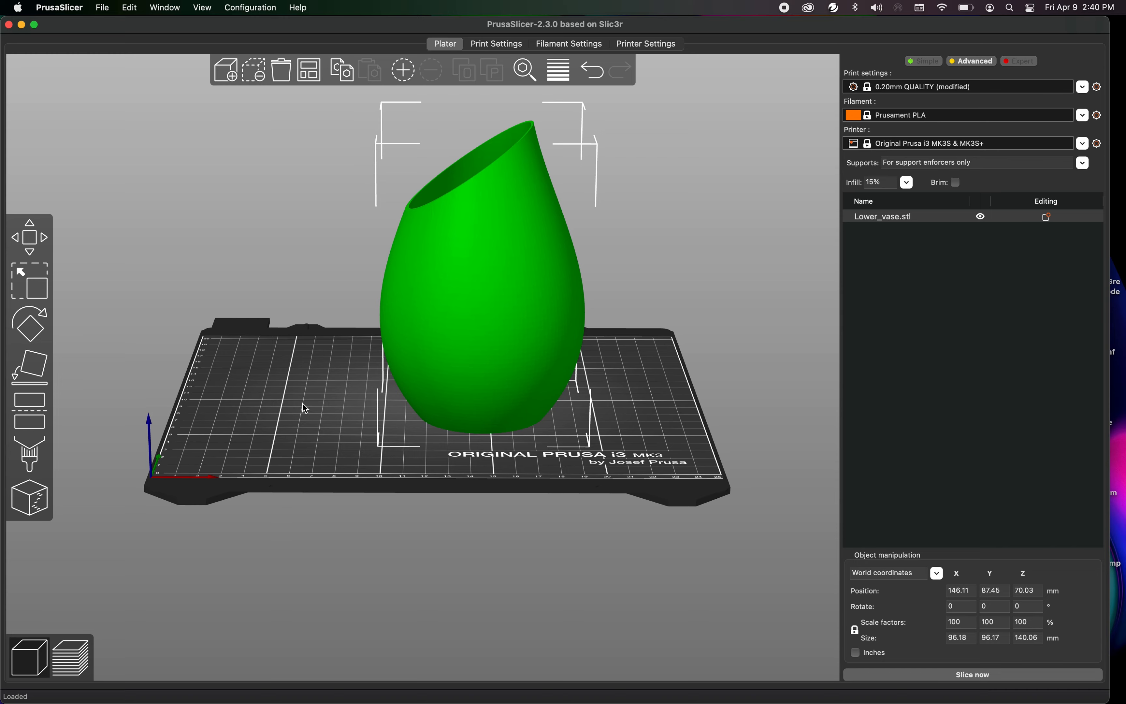
Use Place on face to lay the lower vase on one of the small facets below its slanted rim.
{"action": "left_click", "coordinate": [38, 376]}
{"action": "left_click_drag", "start_coordinate": [99, 354], "coordinate": [165, 356]}
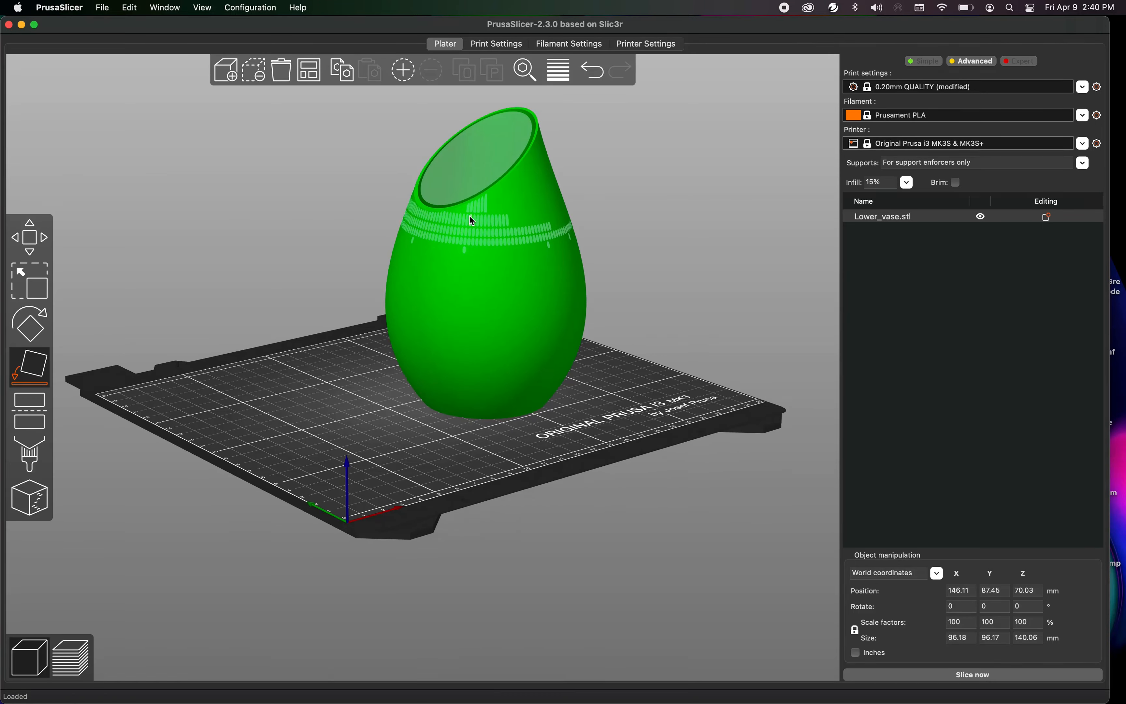
{"action": "left_click_drag", "start_coordinate": [278, 241], "coordinate": [283, 256]}
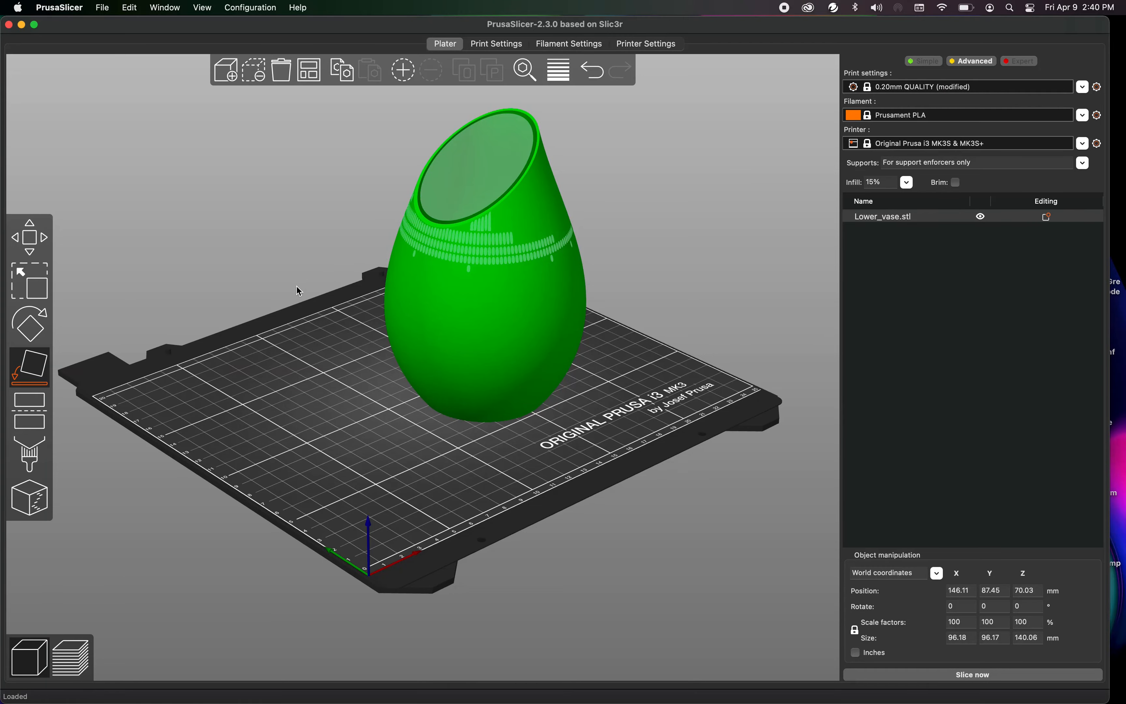
{"action": "left_click_drag", "start_coordinate": [297, 287], "coordinate": [279, 286]}
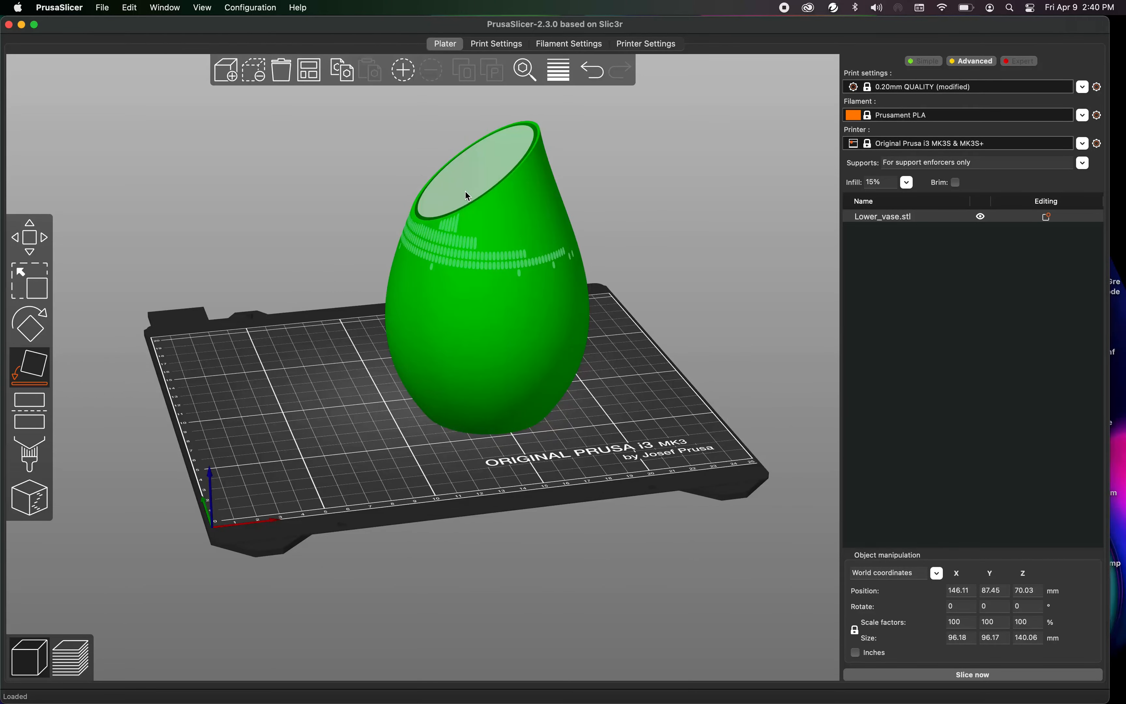
{"action": "left_click_drag", "start_coordinate": [332, 233], "coordinate": [309, 175]}
{"action": "left_click_drag", "start_coordinate": [213, 227], "coordinate": [254, 268]}
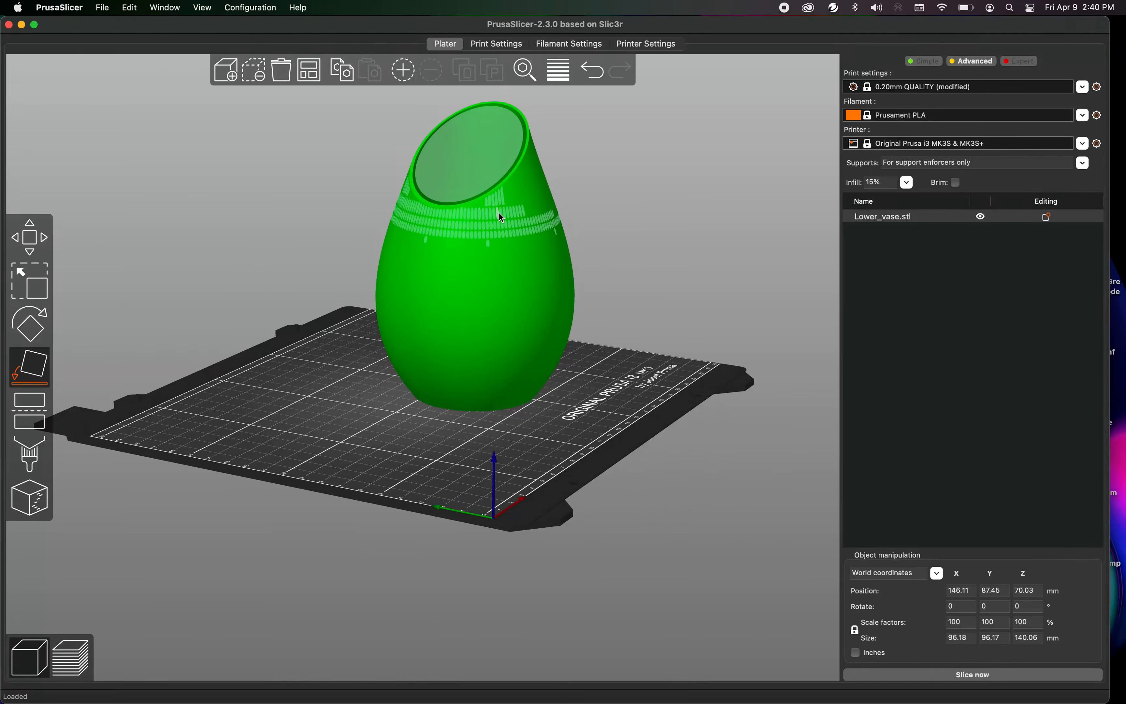
{"action": "left_click", "coordinate": [480, 214]}
{"action": "mouse_move", "coordinate": [552, 393]}
{"action": "left_mouse_down"}
{"action": "mouse_move", "coordinate": [568, 384]}
{"action": "mouse_move", "coordinate": [515, 390]}
{"action": "mouse_move", "coordinate": [549, 392]}
{"action": "left_mouse_up"}
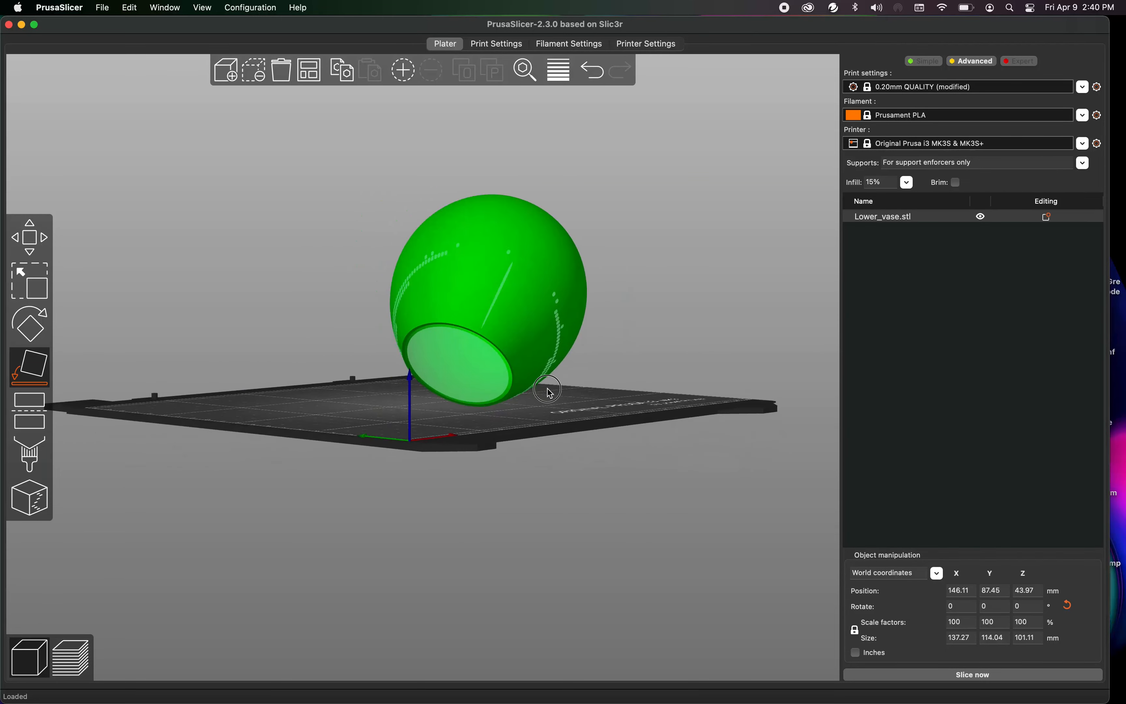
Lay the vase on another highlighted facet and set it back upright on its flat base.
{"action": "left_click", "coordinate": [549, 392]}
{"action": "left_click_drag", "start_coordinate": [322, 346], "coordinate": [371, 356]}
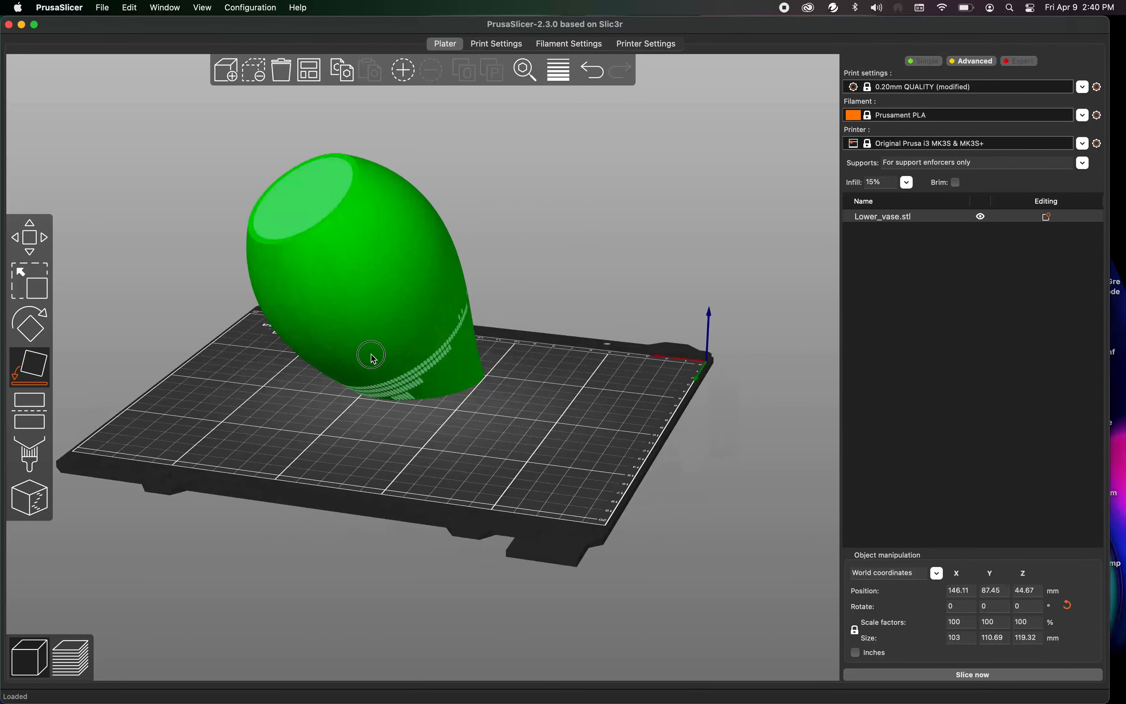
{"action": "left_click", "coordinate": [320, 218]}
{"action": "left_click_drag", "start_coordinate": [512, 430], "coordinate": [246, 444]}
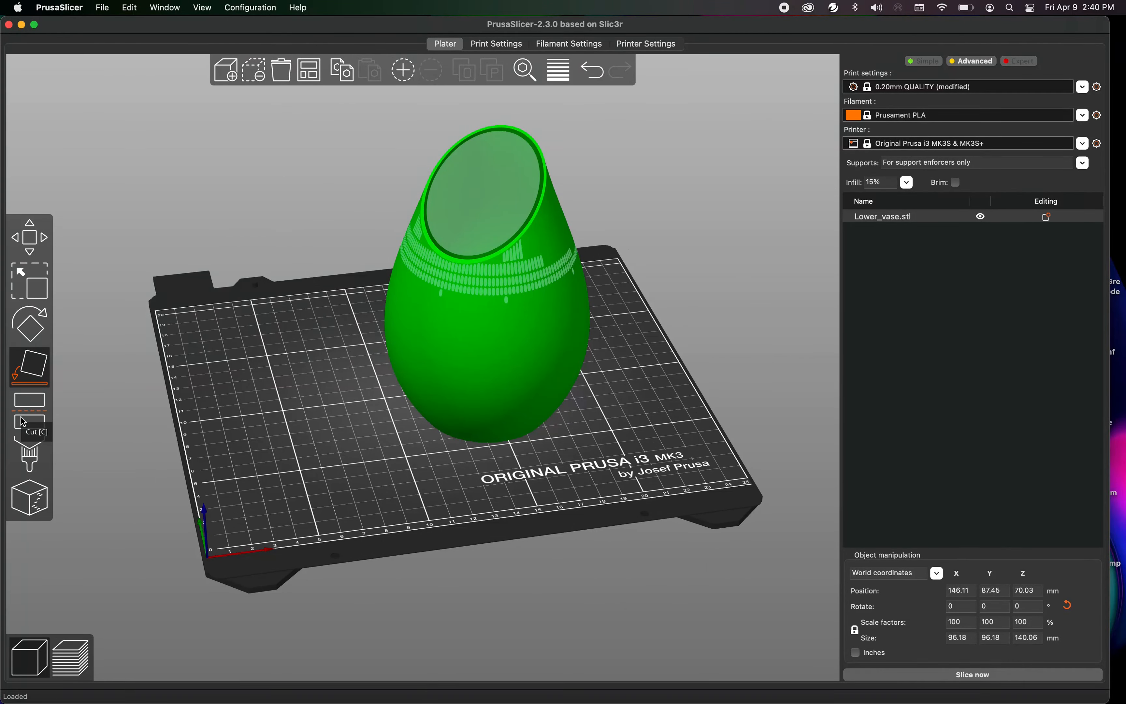
Cut the vase horizontally near mid-height with the Cut tool, keeping both the upper and lower parts.
{"action": "left_click", "coordinate": [37, 407]}
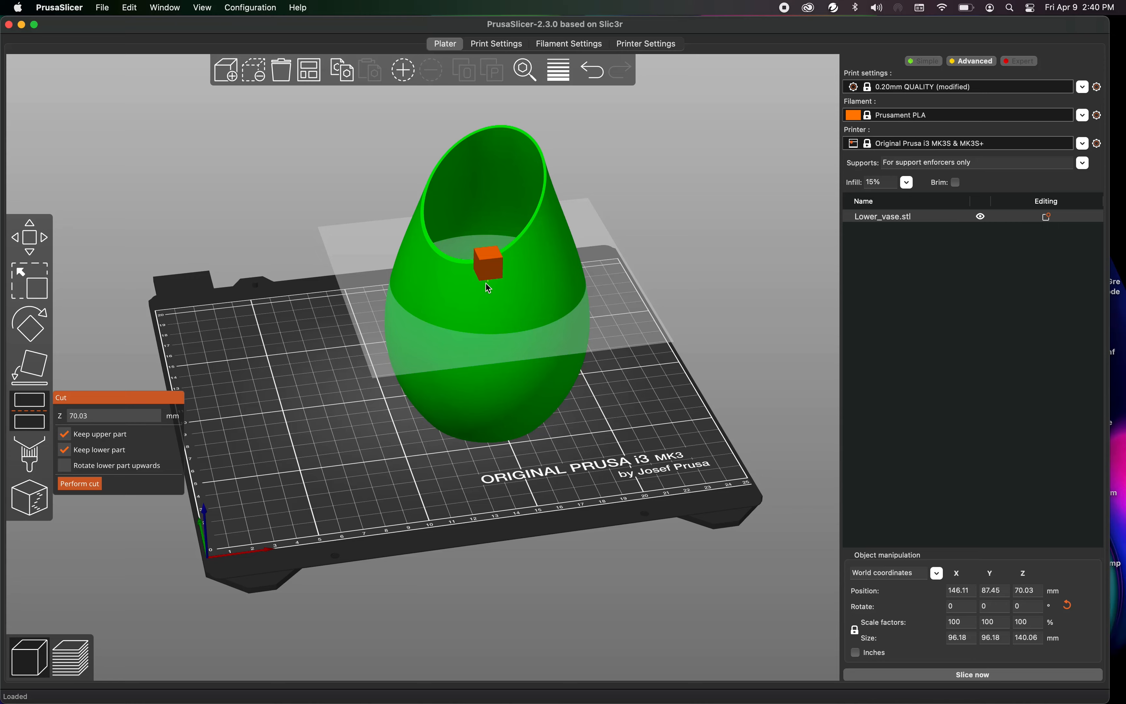
{"action": "left_click_drag", "start_coordinate": [501, 274], "coordinate": [450, 266]}
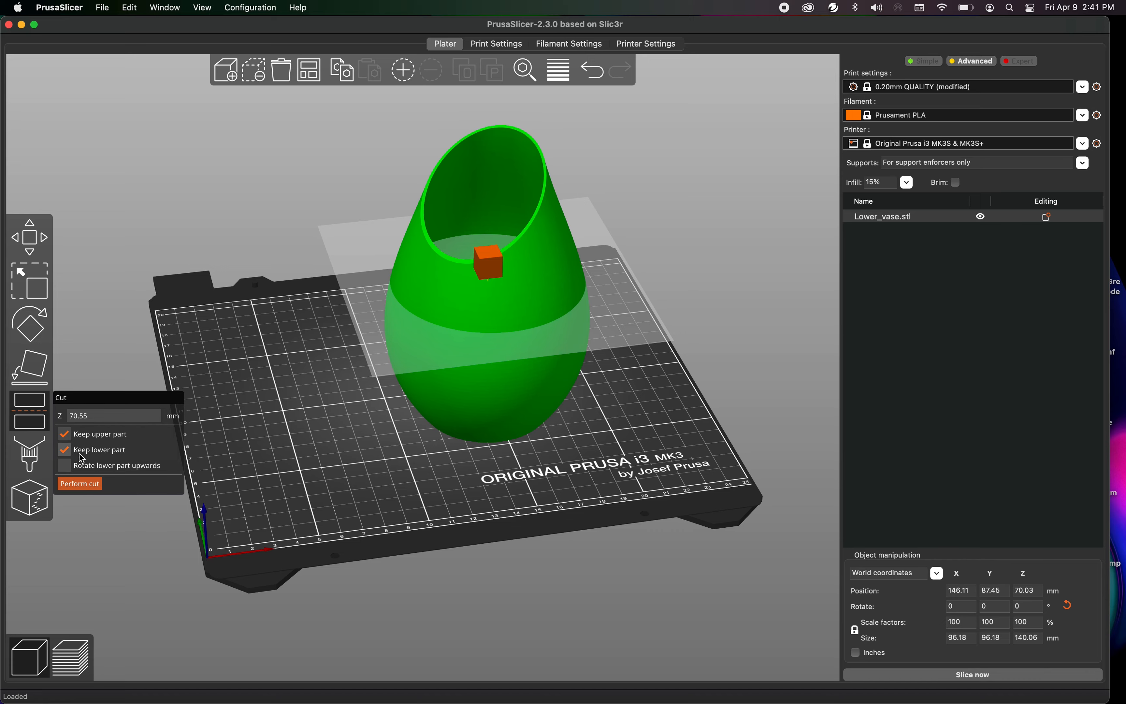
{"action": "left_click_drag", "start_coordinate": [493, 270], "coordinate": [493, 278]}
{"action": "left_click", "coordinate": [79, 483]}
Move the two vase halves apart on the plate, placing the slanted upper half at about X 68, Y 79 mm.
{"action": "left_click_drag", "start_coordinate": [233, 374], "coordinate": [275, 374]}
{"action": "left_click_drag", "start_coordinate": [554, 372], "coordinate": [528, 399]}
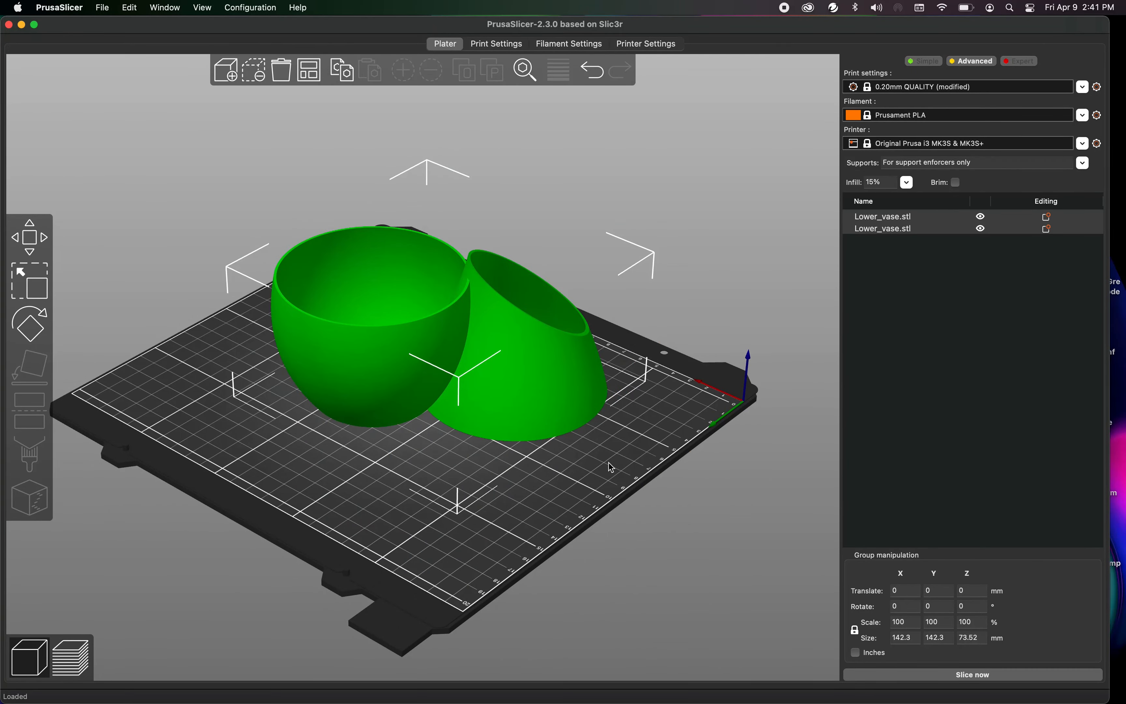
{"action": "left_click_drag", "start_coordinate": [609, 464], "coordinate": [577, 461]}
{"action": "left_click", "coordinate": [38, 251]}
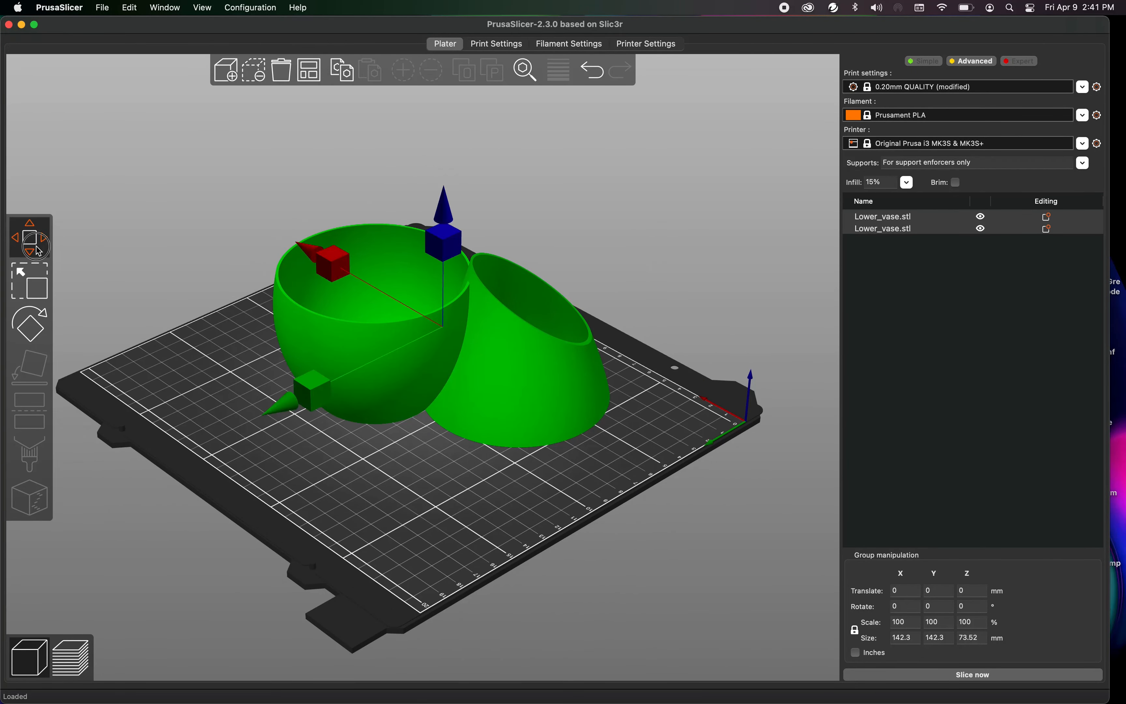
{"action": "left_click", "coordinate": [417, 454]}
{"action": "left_click", "coordinate": [406, 322]}
{"action": "left_click", "coordinate": [525, 342]}
{"action": "left_click_drag", "start_coordinate": [327, 335], "coordinate": [275, 331]}
{"action": "left_click_drag", "start_coordinate": [540, 395], "coordinate": [540, 432]}
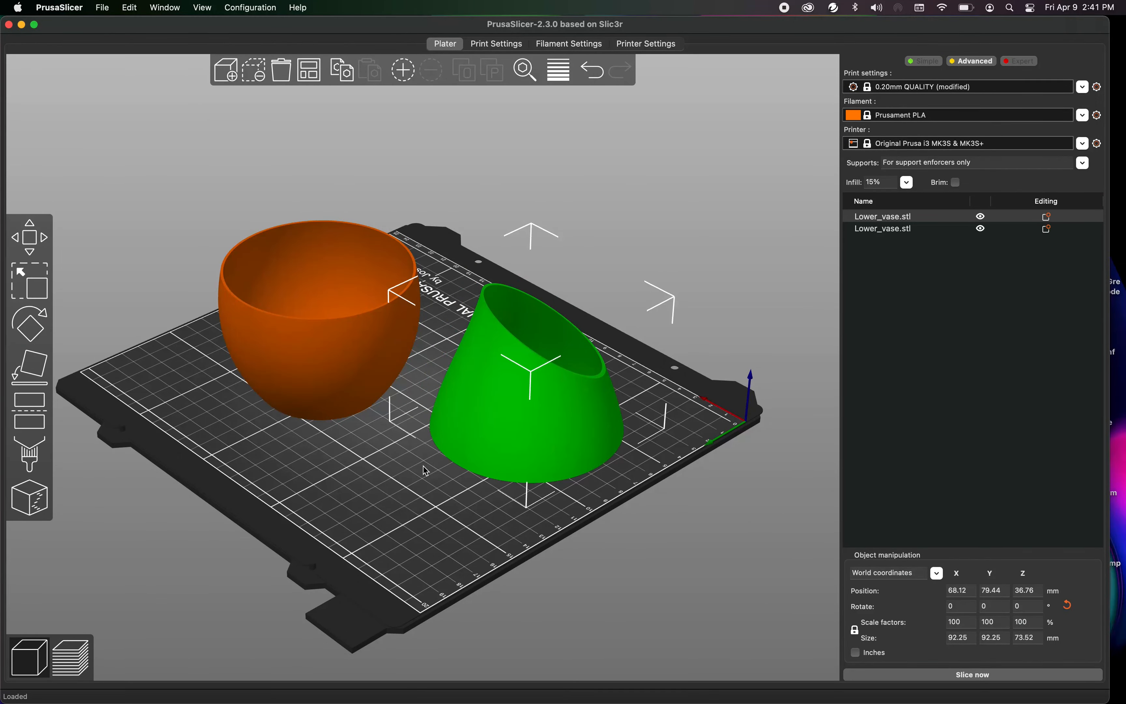
Delete both halves of the cut vase from the plate.
{"action": "left_click", "coordinate": [407, 468]}
{"action": "mouse_move", "coordinate": [407, 469]}
{"action": "left_mouse_down"}
{"action": "mouse_move", "coordinate": [377, 472]}
{"action": "mouse_move", "coordinate": [414, 464]}
{"action": "left_mouse_up"}
{"action": "left_click", "coordinate": [414, 464]}
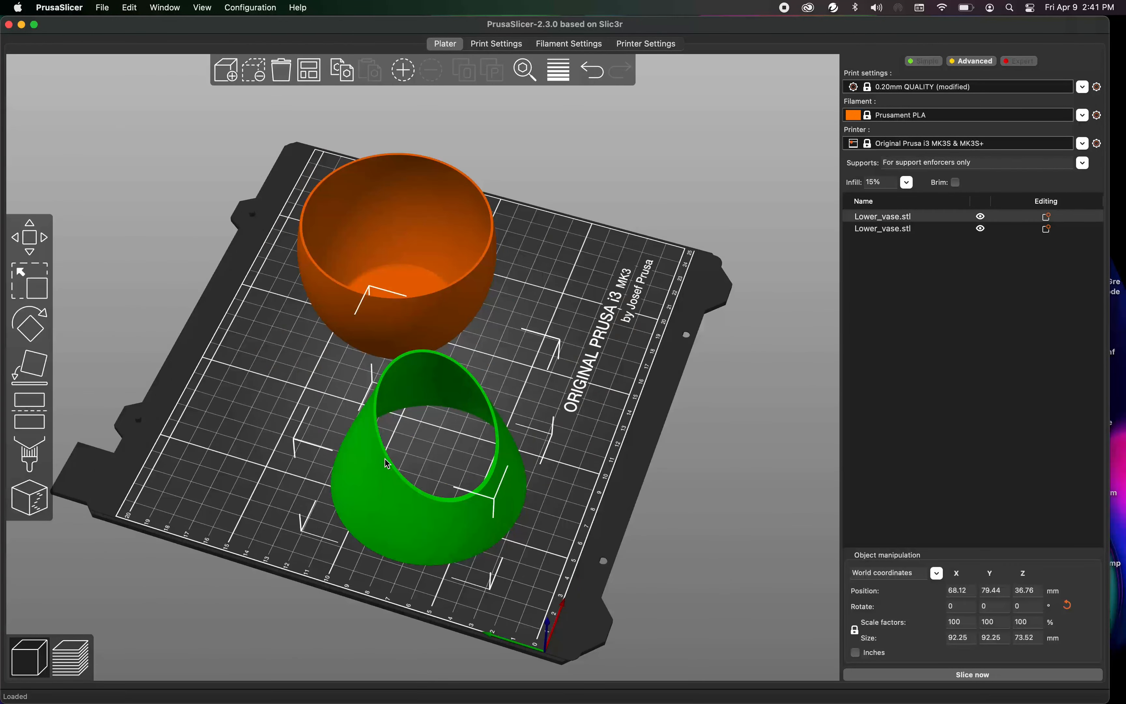
{"action": "key", "text": "Delete"}
{"action": "left_click_drag", "start_coordinate": [404, 414], "coordinate": [432, 359]}
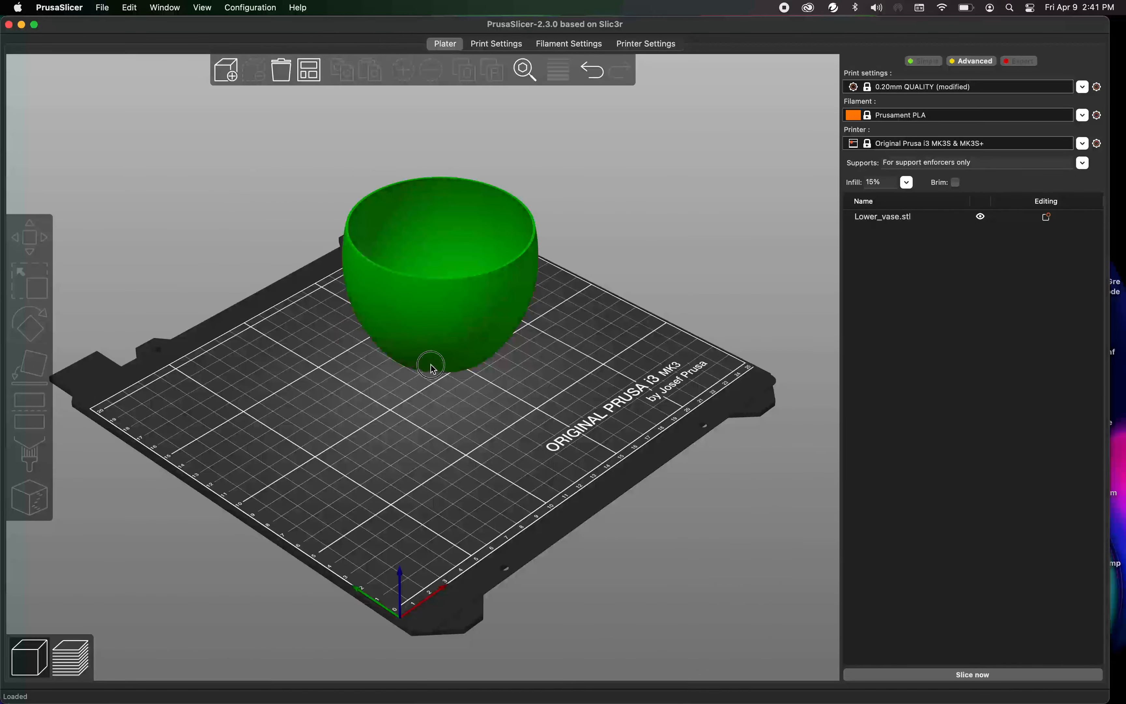
{"action": "left_click", "coordinate": [404, 379]}
{"action": "left_click_drag", "start_coordinate": [504, 473], "coordinate": [448, 473]}
{"action": "key", "text": "Delete"}
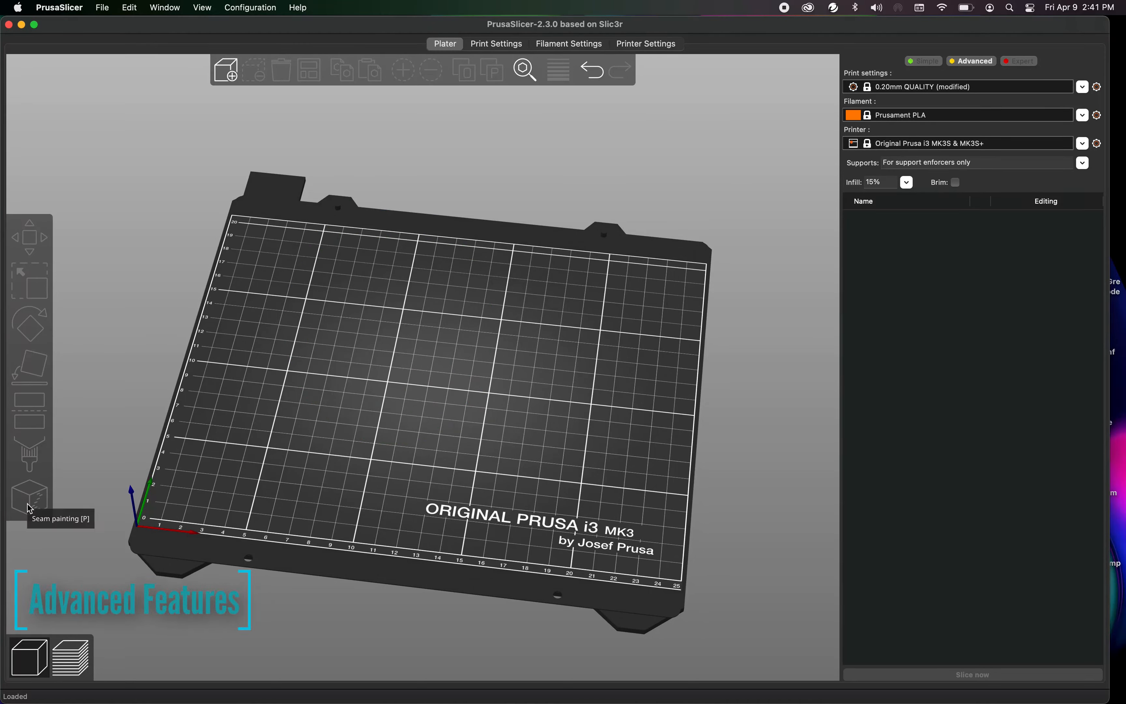
Switch to Finder and import Baby_Yoda_v2.2-Remix-without-base.stl from the untitled folder onto the PrusaSlicer plate.
{"action": "left_click_drag", "start_coordinate": [418, 427], "coordinate": [417, 422]}
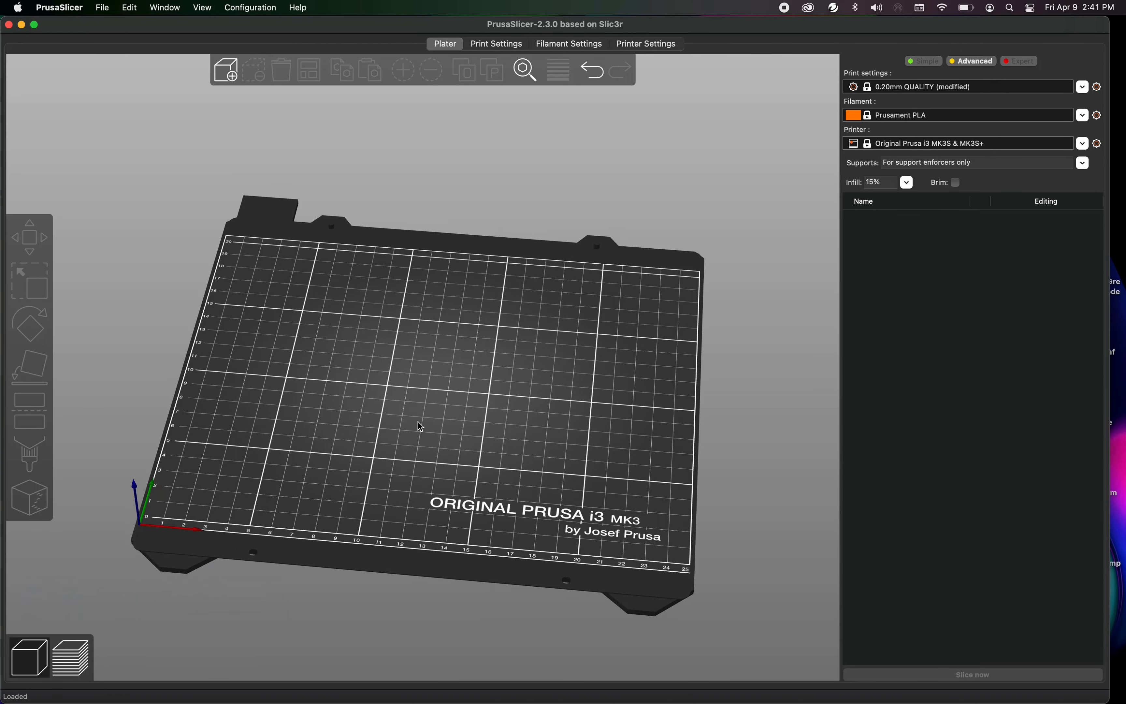
{"action": "key", "text": "super+Tab"}
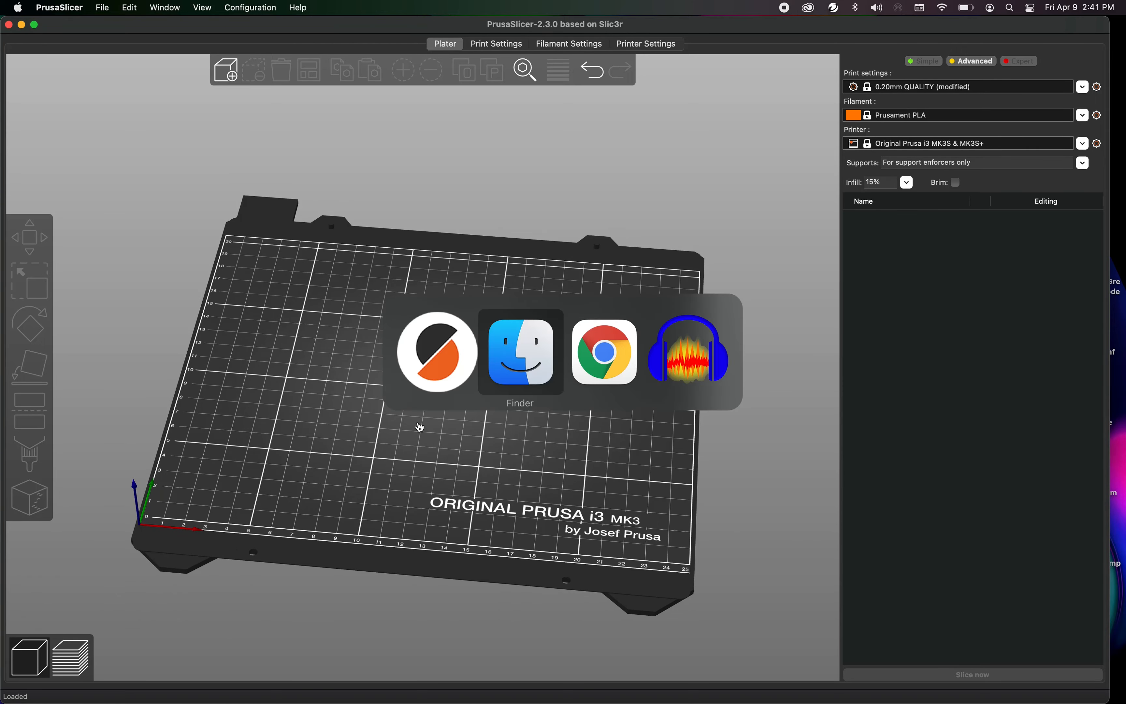
{"action": "left_click", "coordinate": [658, 407]}
{"action": "left_click_drag", "start_coordinate": [568, 304], "coordinate": [342, 371]}
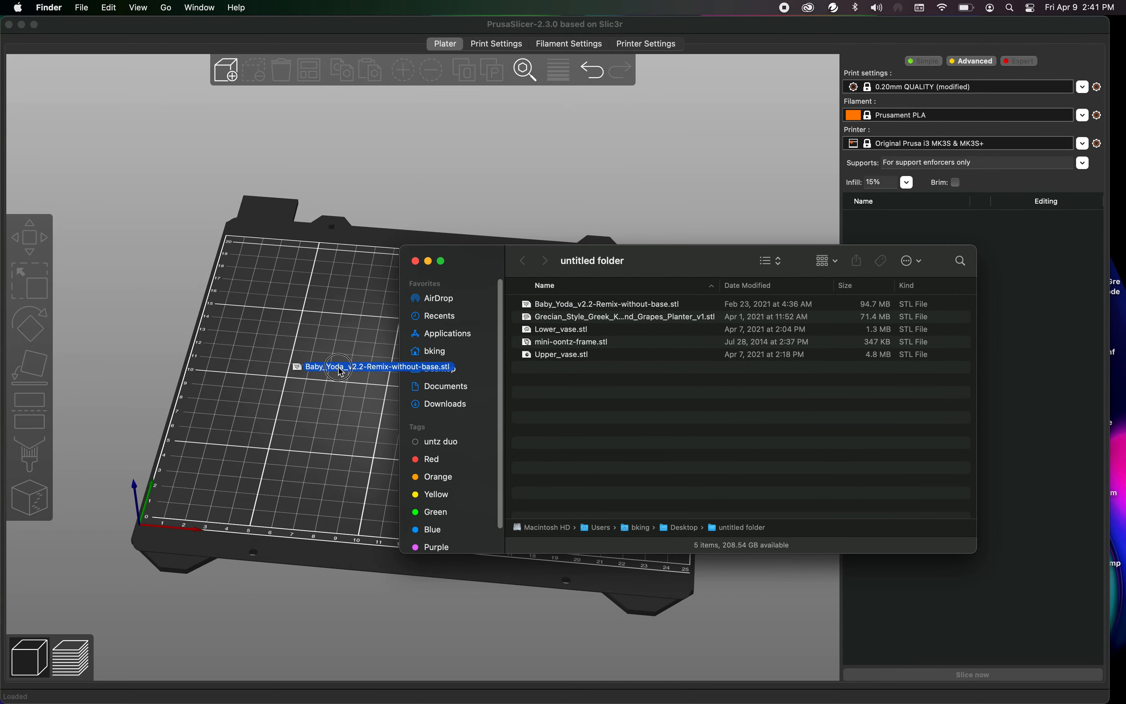
{"action": "left_click", "coordinate": [353, 450]}
{"action": "left_click_drag", "start_coordinate": [352, 451], "coordinate": [356, 376]}
{"action": "scroll", "coordinate": [358, 375], "scroll_direction": "up", "scroll_amount": 5}
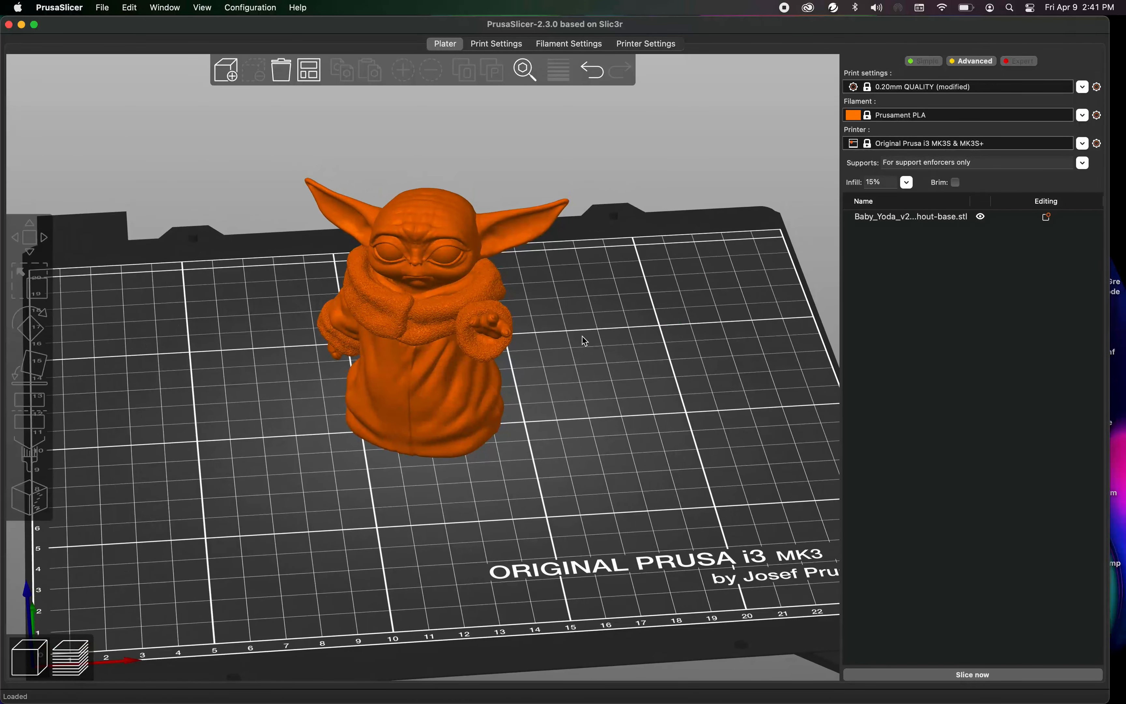
Scale the Baby Yoda figure uniformly to 132 % and move it to about X 134, Y 84 mm on the plate.
{"action": "left_click", "coordinate": [463, 361]}
{"action": "left_click", "coordinate": [25, 286]}
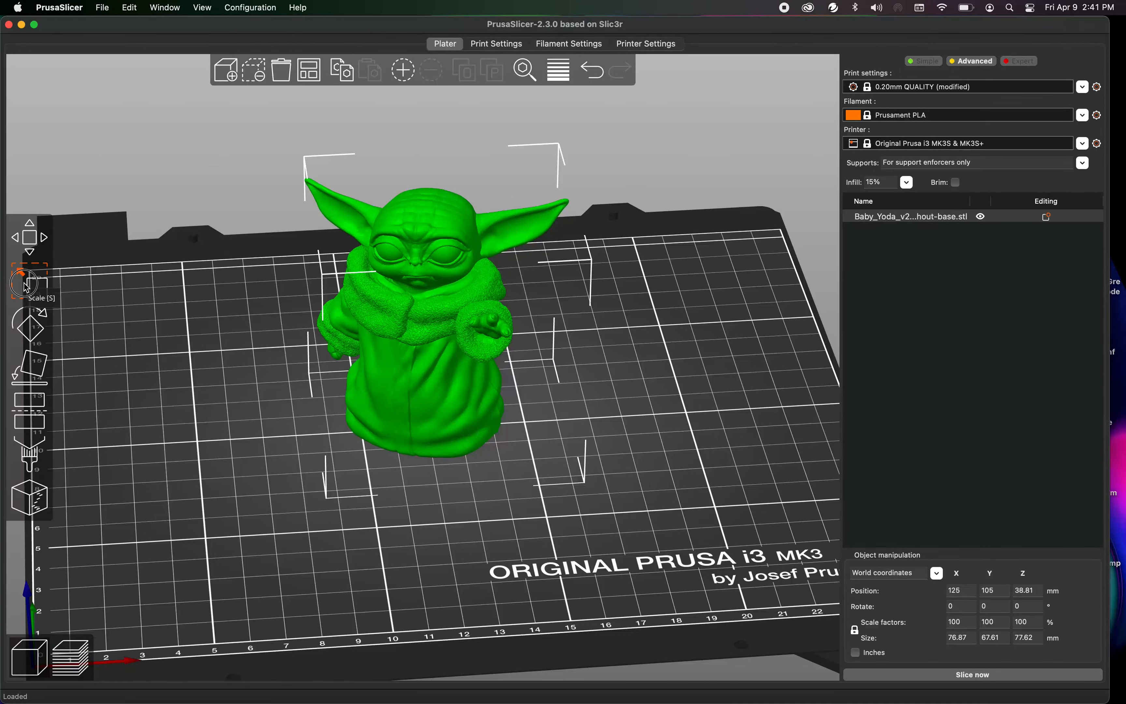
{"action": "left_click_drag", "start_coordinate": [608, 383], "coordinate": [649, 424]}
{"action": "right_click_drag", "start_coordinate": [752, 398], "coordinate": [755, 417]}
{"action": "left_click_drag", "start_coordinate": [646, 393], "coordinate": [675, 424]}
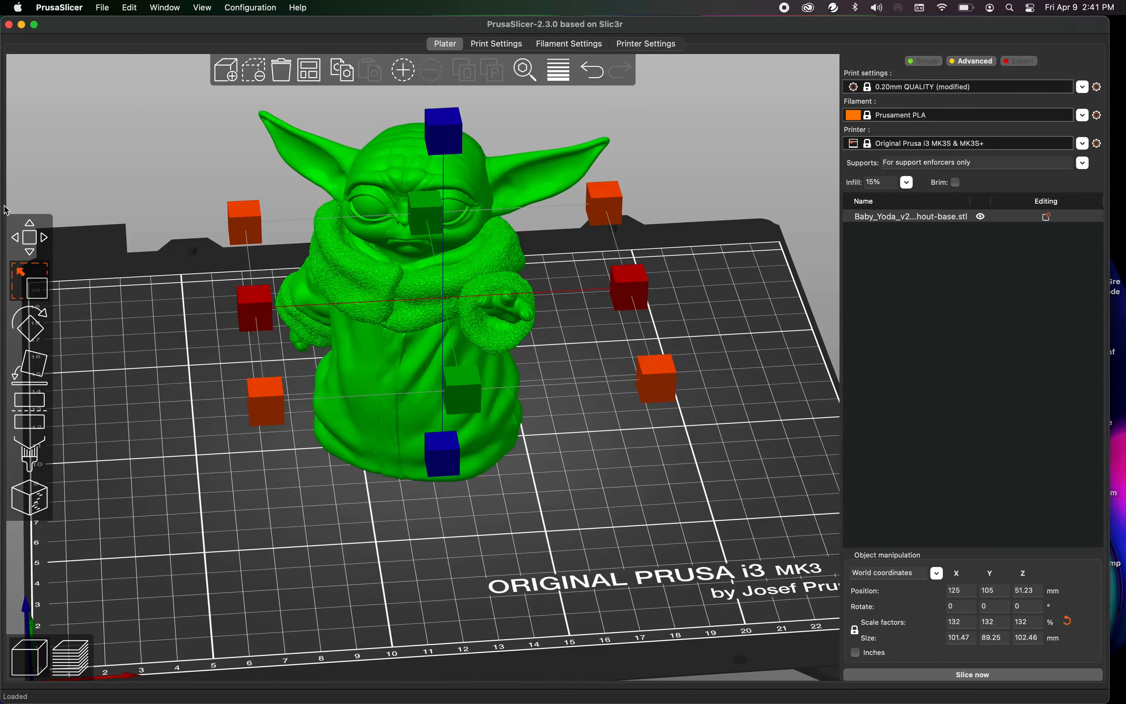
{"action": "key", "text": "m"}
{"action": "left_click_drag", "start_coordinate": [394, 295], "coordinate": [431, 329]}
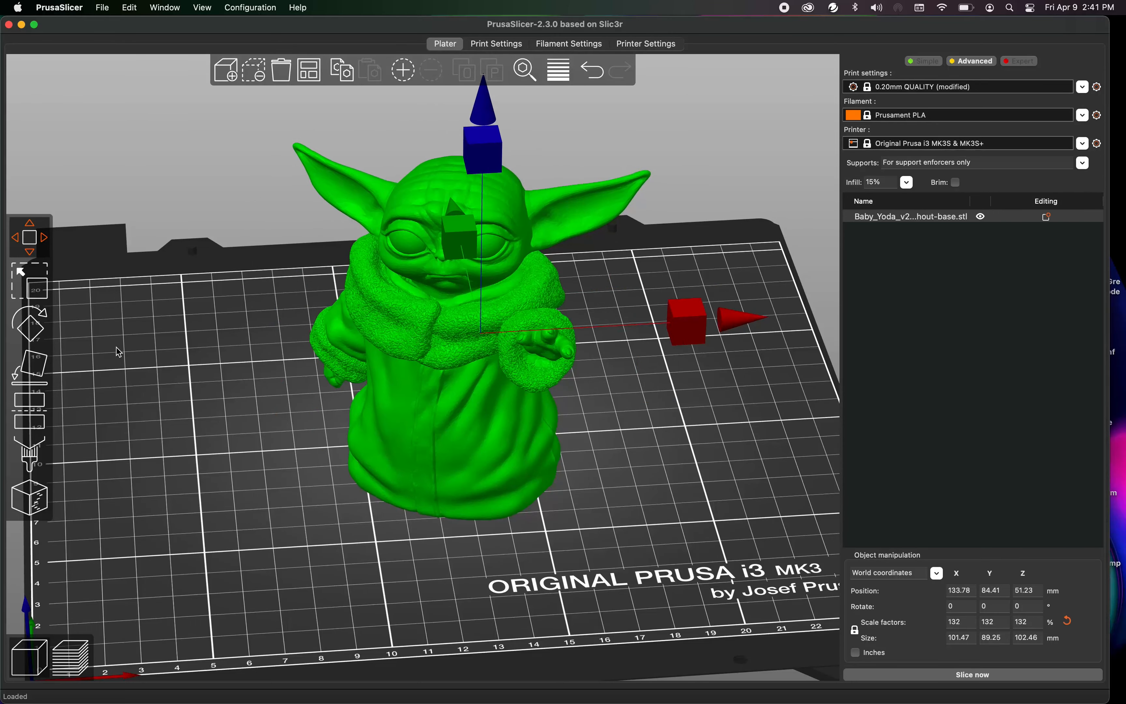
Review the brush options of the Paint-on supports and Seam painting tools for the figure.
{"action": "left_click", "coordinate": [30, 417]}
{"action": "left_click_drag", "start_coordinate": [472, 302], "coordinate": [469, 261]}
{"action": "left_click", "coordinate": [26, 254]}
{"action": "left_click", "coordinate": [28, 454]}
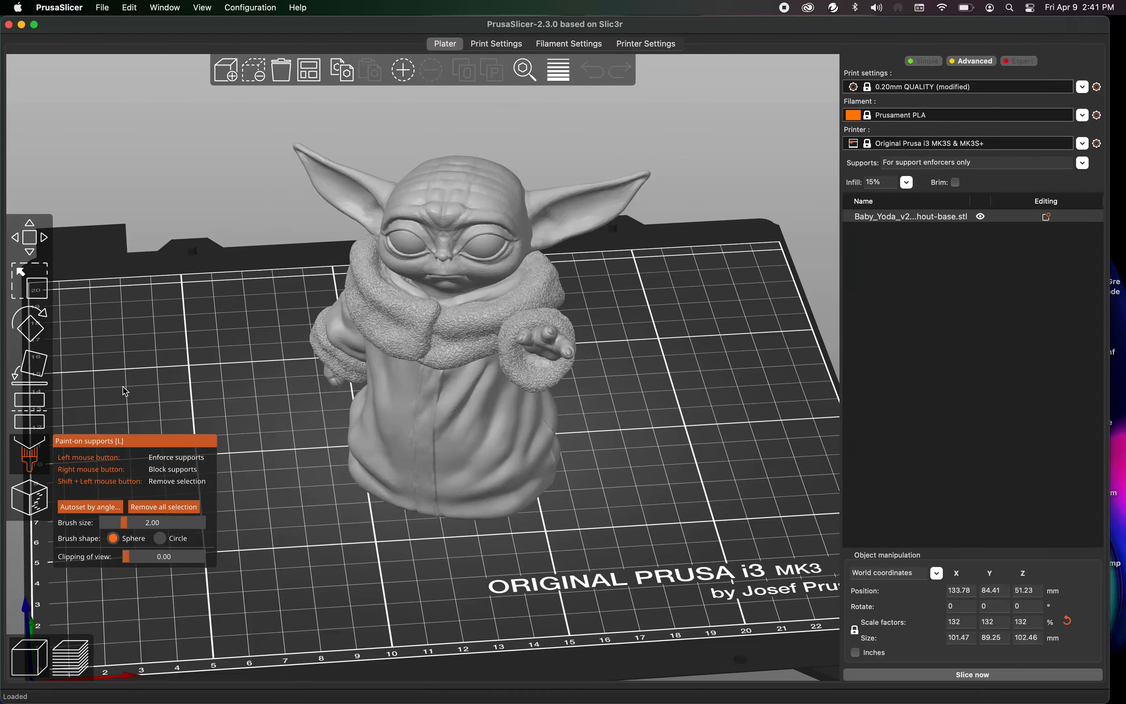
{"action": "scroll", "coordinate": [124, 388], "scroll_direction": "down", "scroll_amount": 2}
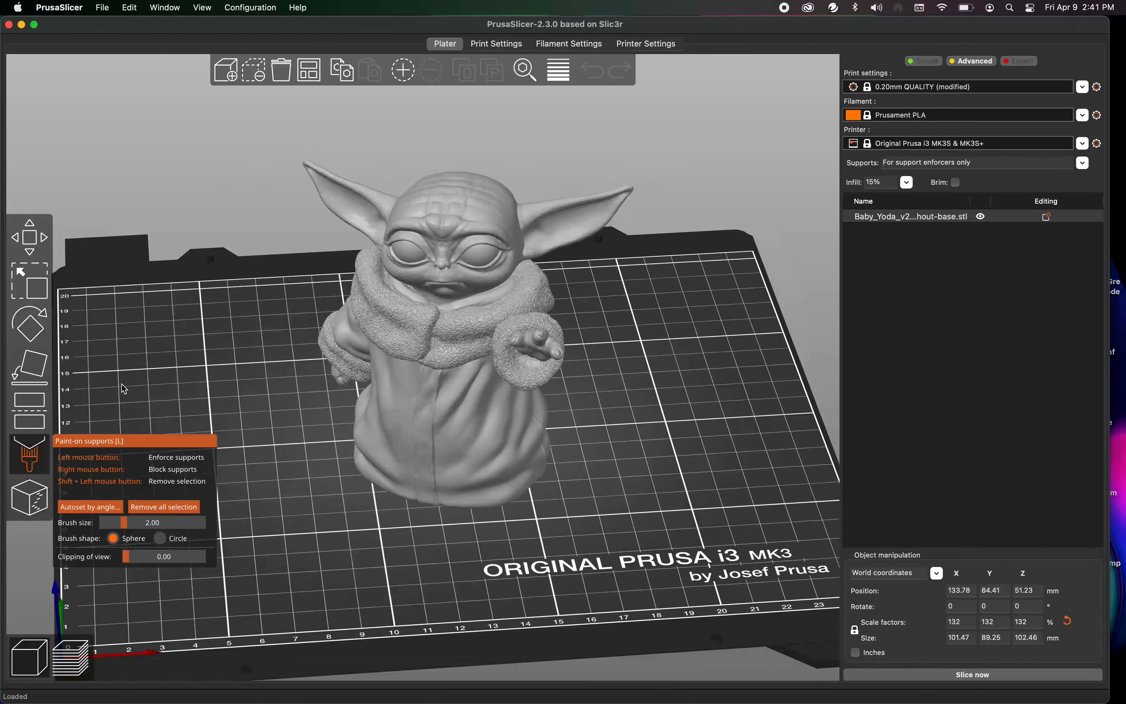
{"action": "left_click", "coordinate": [23, 504]}
{"action": "left_click_drag", "start_coordinate": [217, 380], "coordinate": [215, 377]}
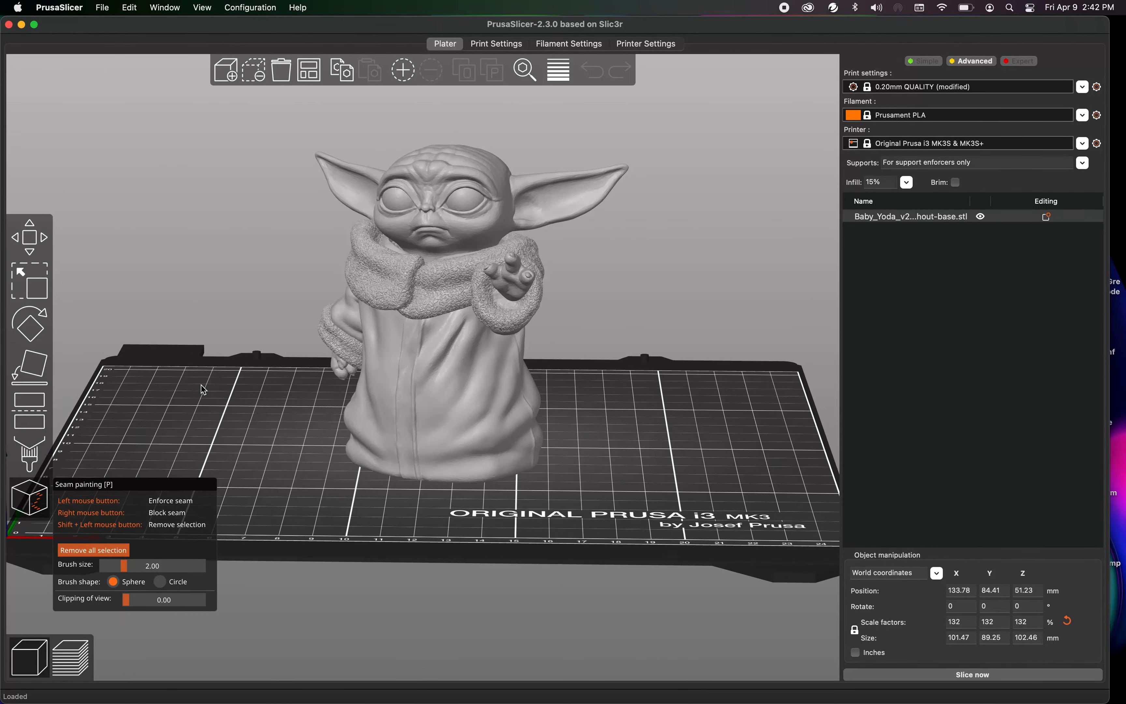
{"action": "left_click", "coordinate": [37, 459]}
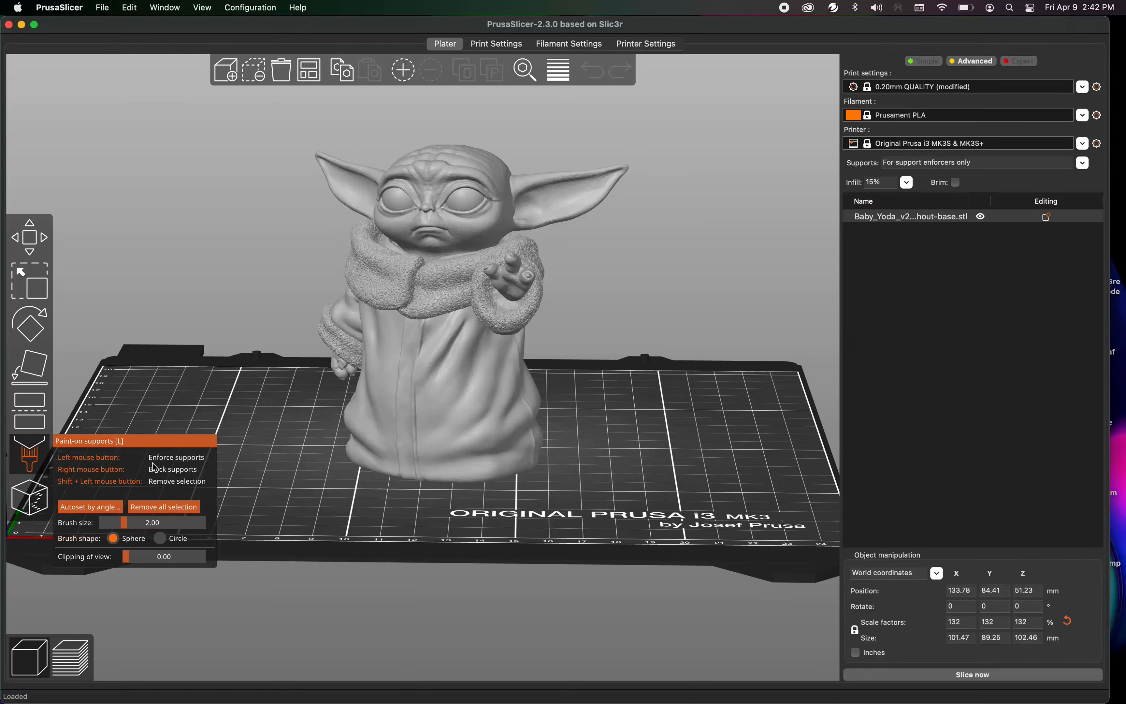
Examine the figure's ears, arms and base from several angles for overhangs that need support.
{"action": "left_click_drag", "start_coordinate": [207, 354], "coordinate": [322, 284]}
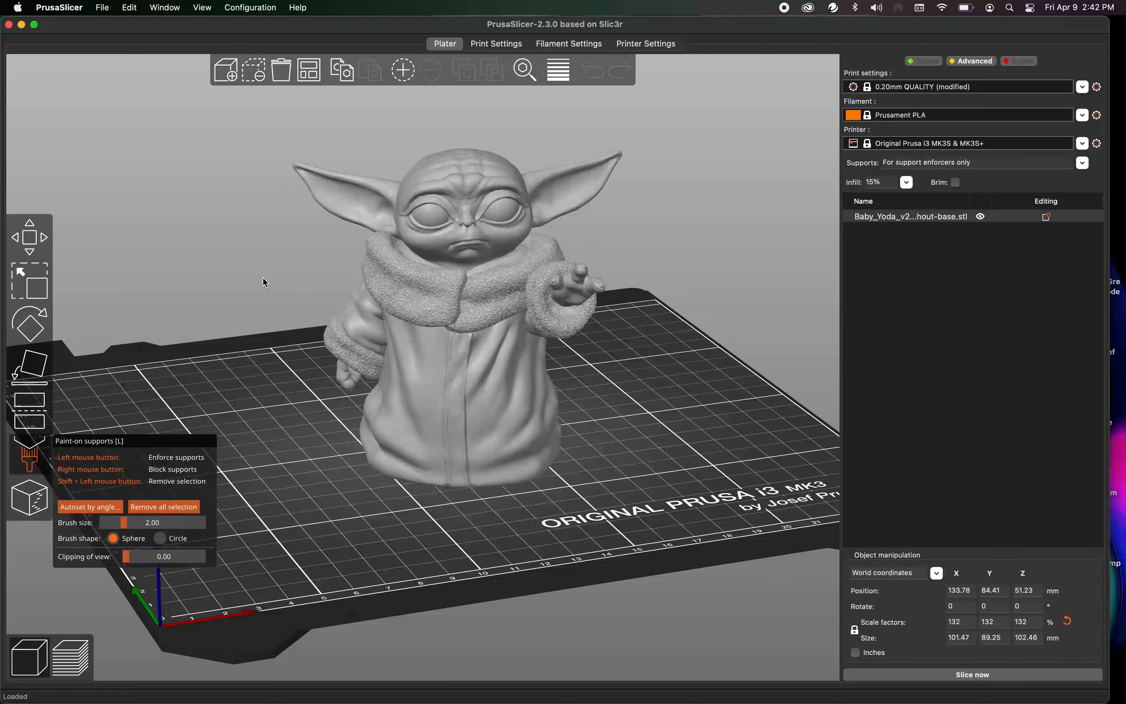
{"action": "mouse_move", "coordinate": [264, 276]}
{"action": "left_mouse_down"}
{"action": "mouse_move", "coordinate": [281, 277]}
{"action": "mouse_move", "coordinate": [269, 277]}
{"action": "left_mouse_up"}
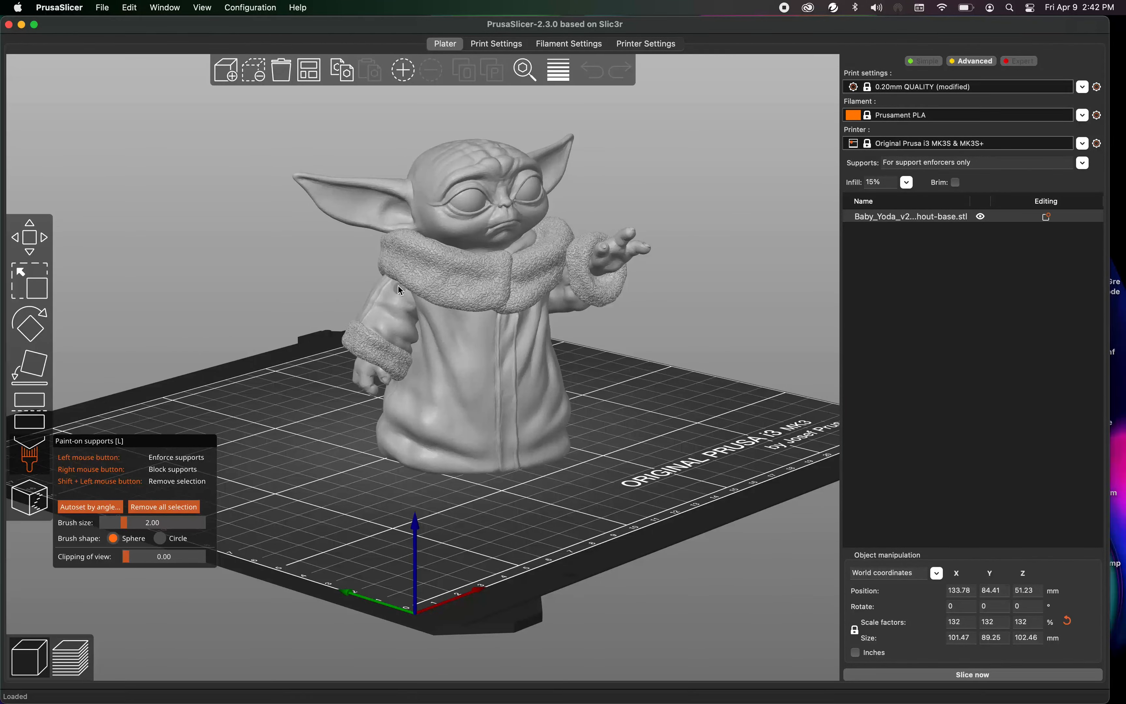
{"action": "left_click", "coordinate": [42, 240]}
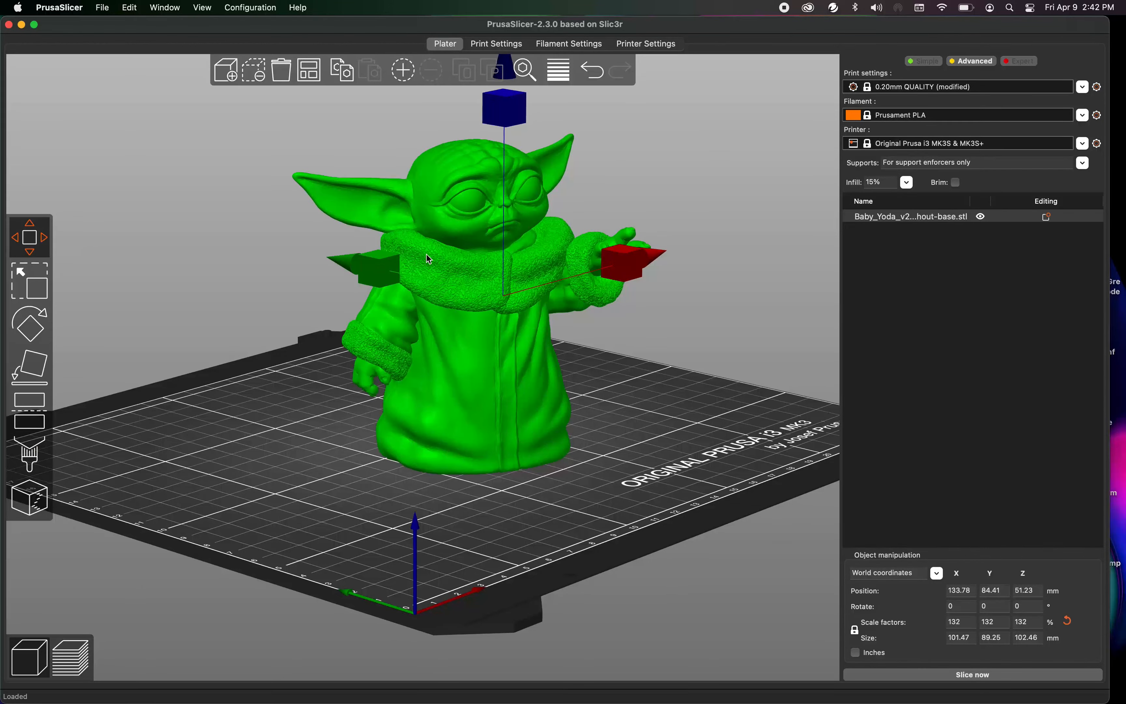
{"action": "left_click_drag", "start_coordinate": [269, 296], "coordinate": [264, 303]}
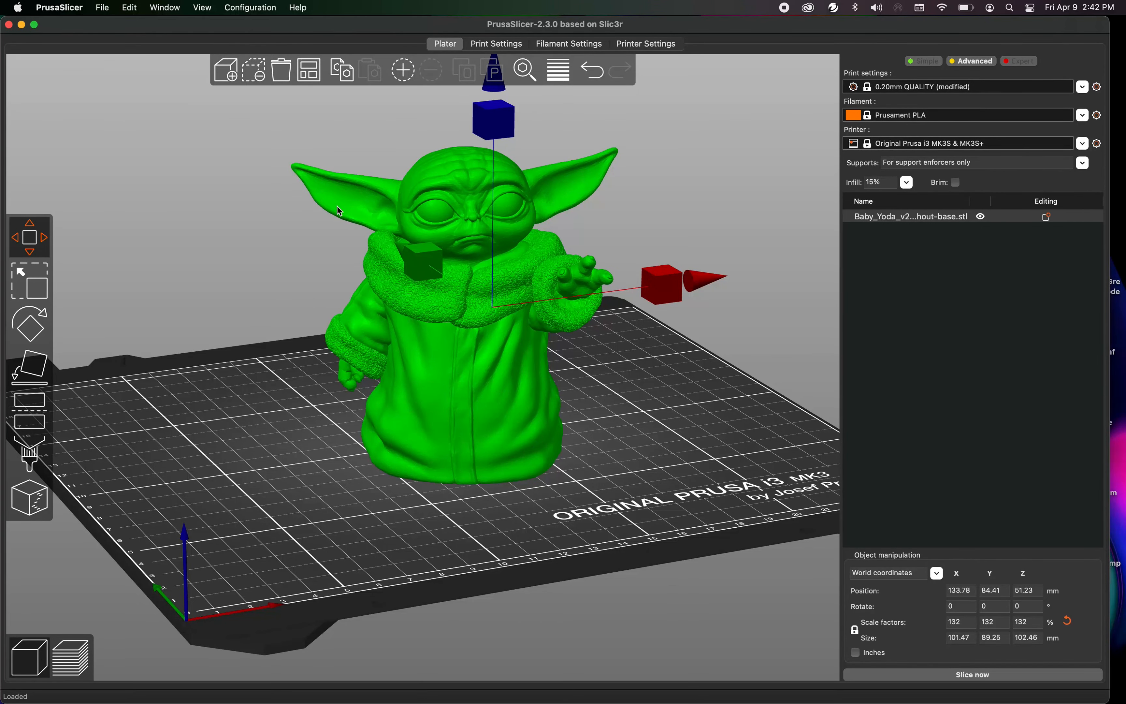
{"action": "left_click_drag", "start_coordinate": [260, 340], "coordinate": [265, 334]}
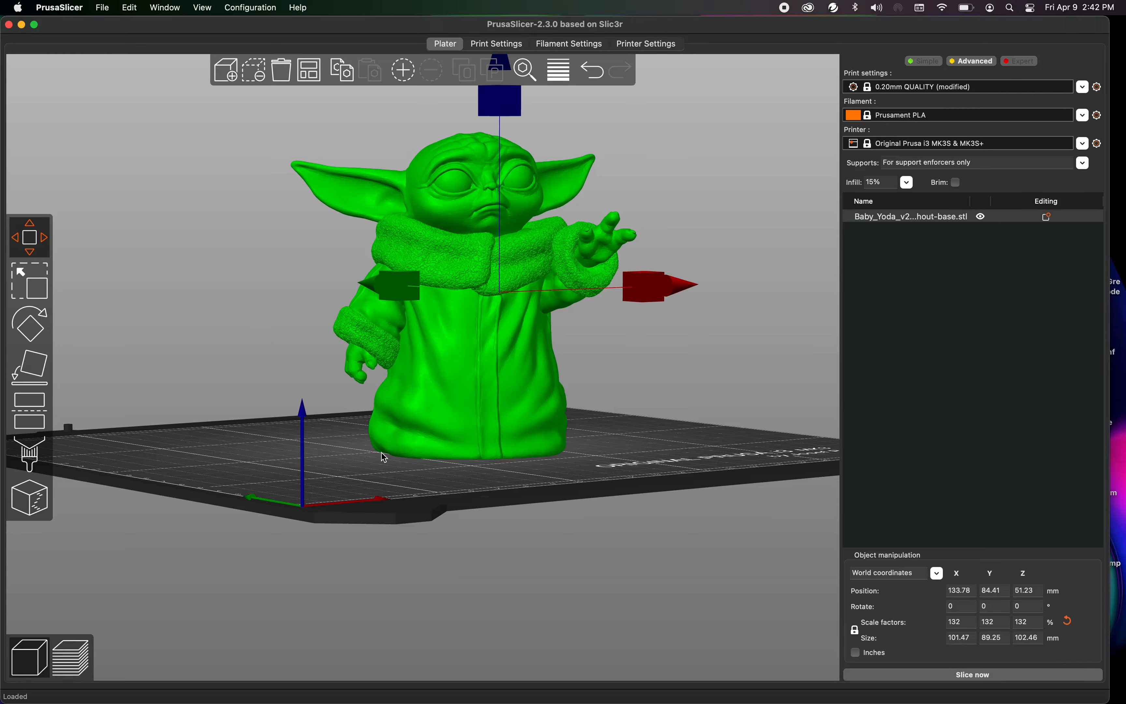
{"action": "left_click_drag", "start_coordinate": [360, 459], "coordinate": [340, 462]}
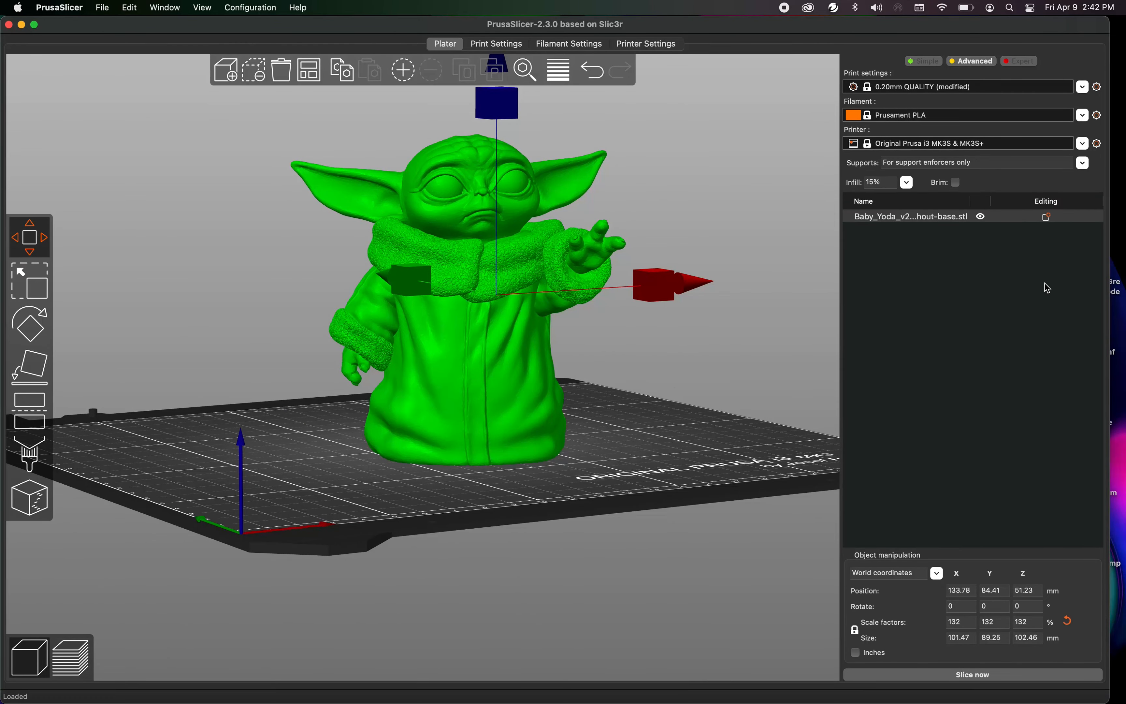
{"action": "right_click_drag", "start_coordinate": [664, 411], "coordinate": [646, 433]}
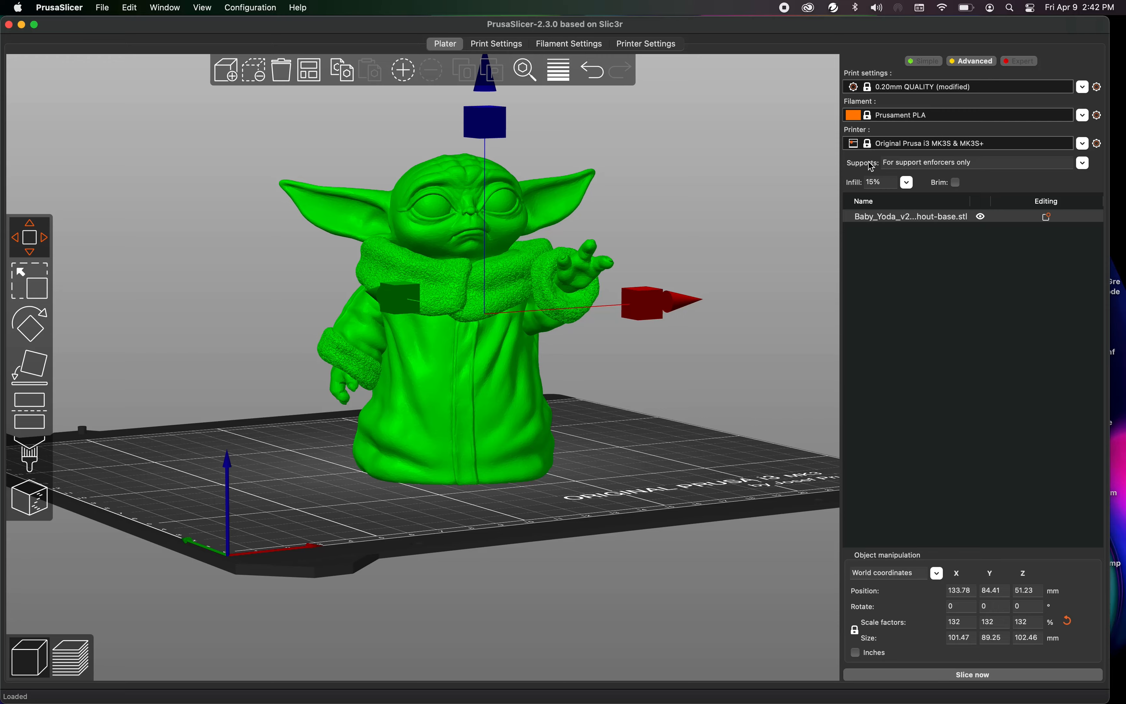
Set supports to Everywhere and slice the figure, inspecting the generated support material around it.
{"action": "left_click", "coordinate": [1080, 167]}
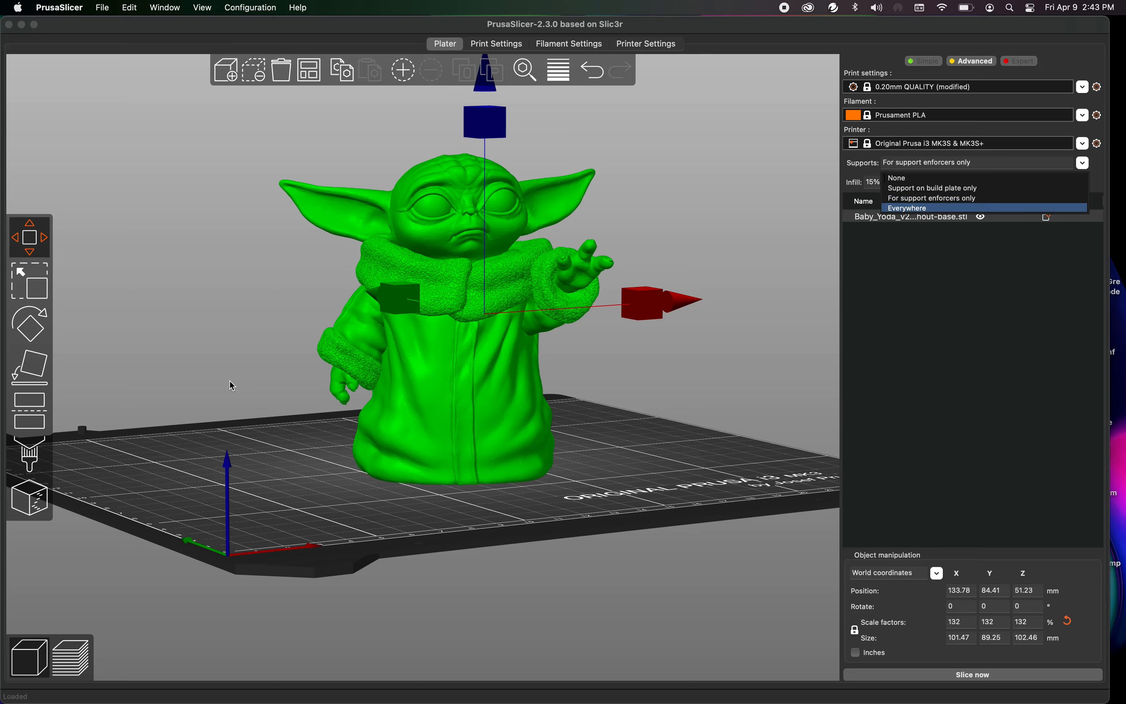
{"action": "left_click", "coordinate": [917, 211]}
{"action": "right_click_drag", "start_coordinate": [686, 404], "coordinate": [674, 414]}
{"action": "left_click_drag", "start_coordinate": [677, 417], "coordinate": [615, 425]}
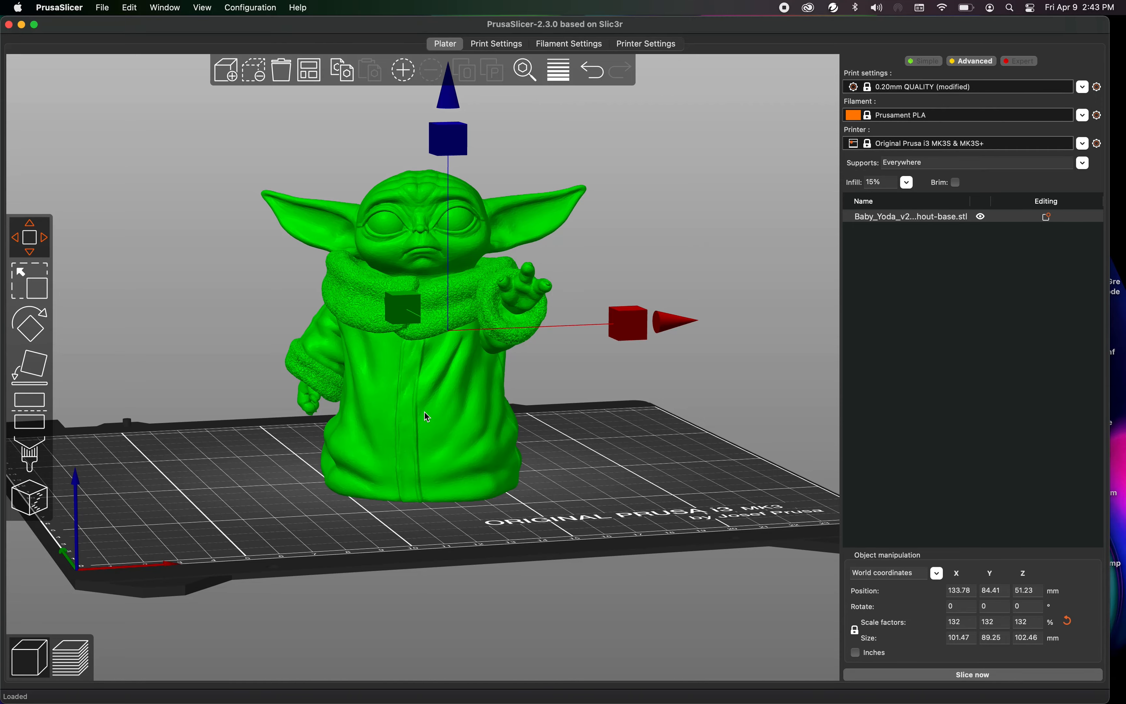
{"action": "left_click", "coordinate": [974, 674]}
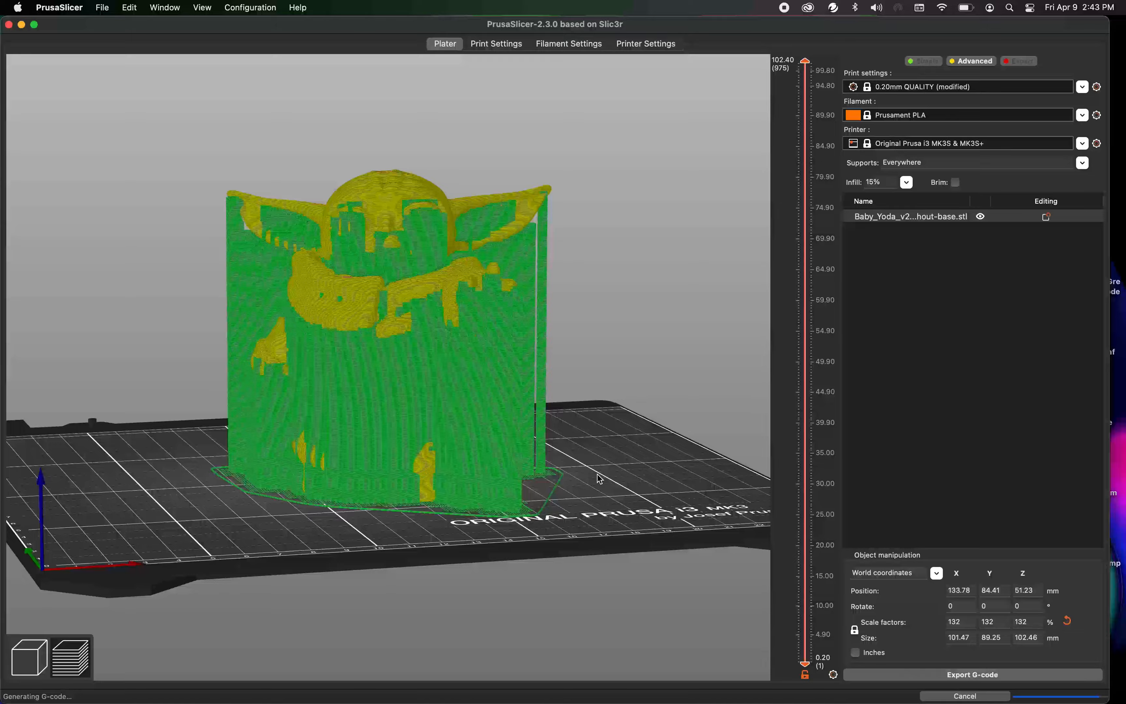
{"action": "left_click_drag", "start_coordinate": [598, 456], "coordinate": [578, 482]}
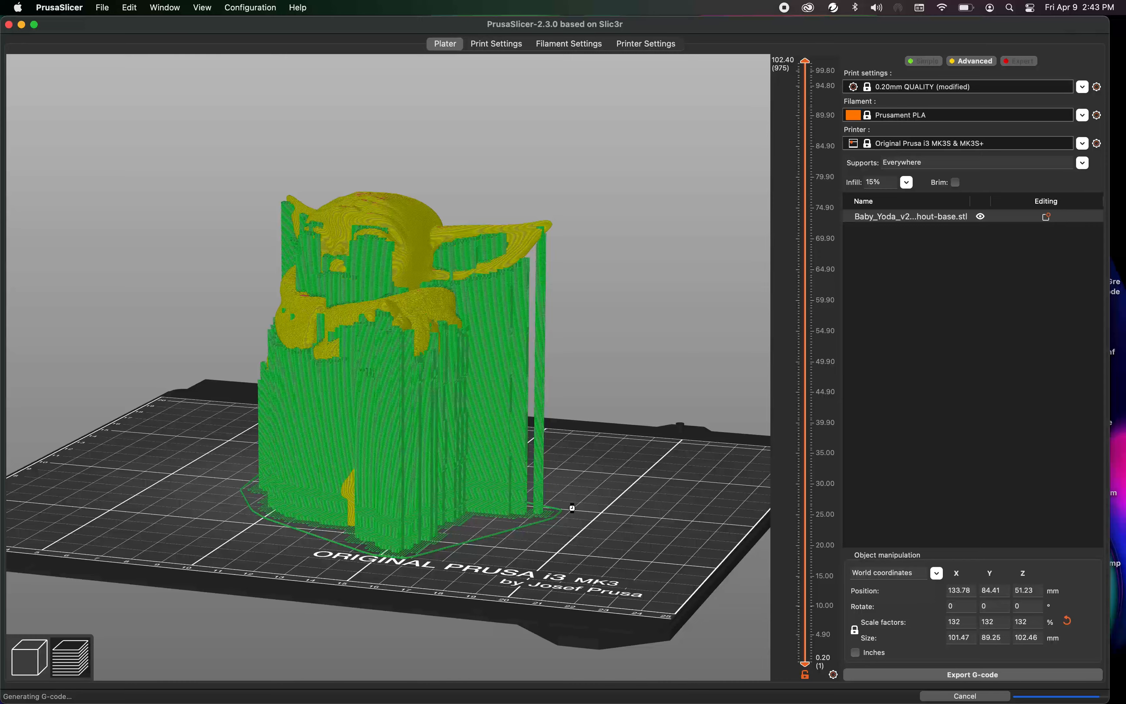
{"action": "left_click_drag", "start_coordinate": [547, 489], "coordinate": [489, 384]}
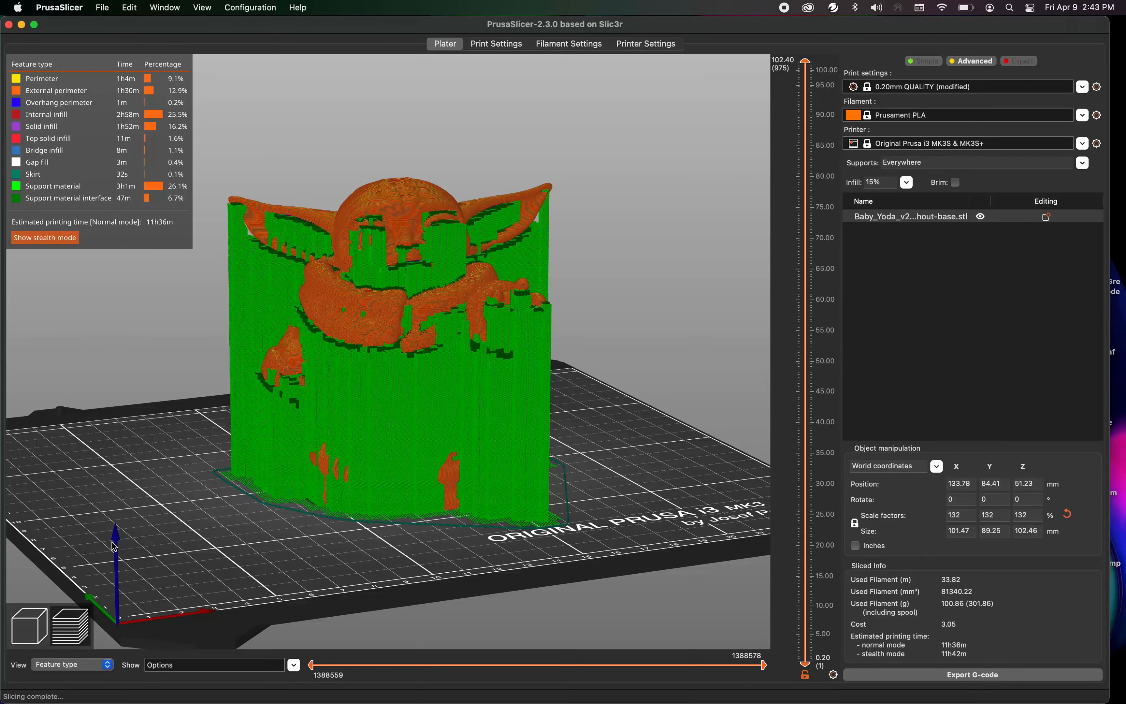
Return to the 3D editor and paint a support enforcer spot on the figure's right ear with a 3.63 Sphere brush.
{"action": "left_click", "coordinate": [46, 619]}
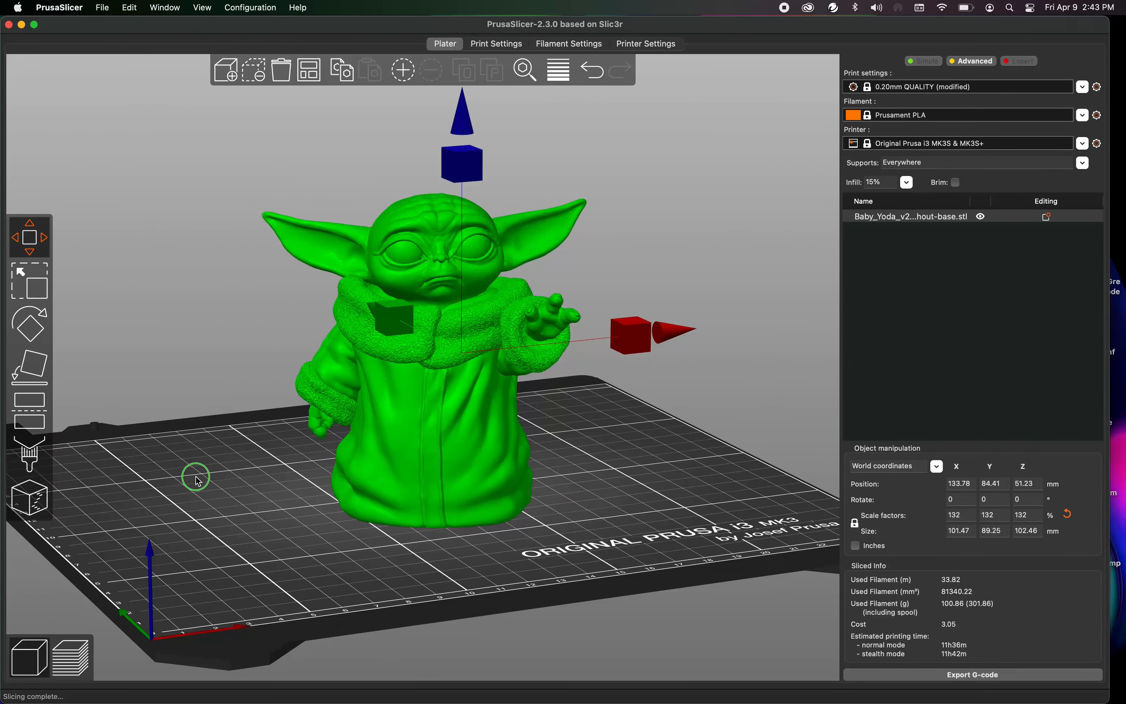
{"action": "left_click", "coordinate": [31, 458]}
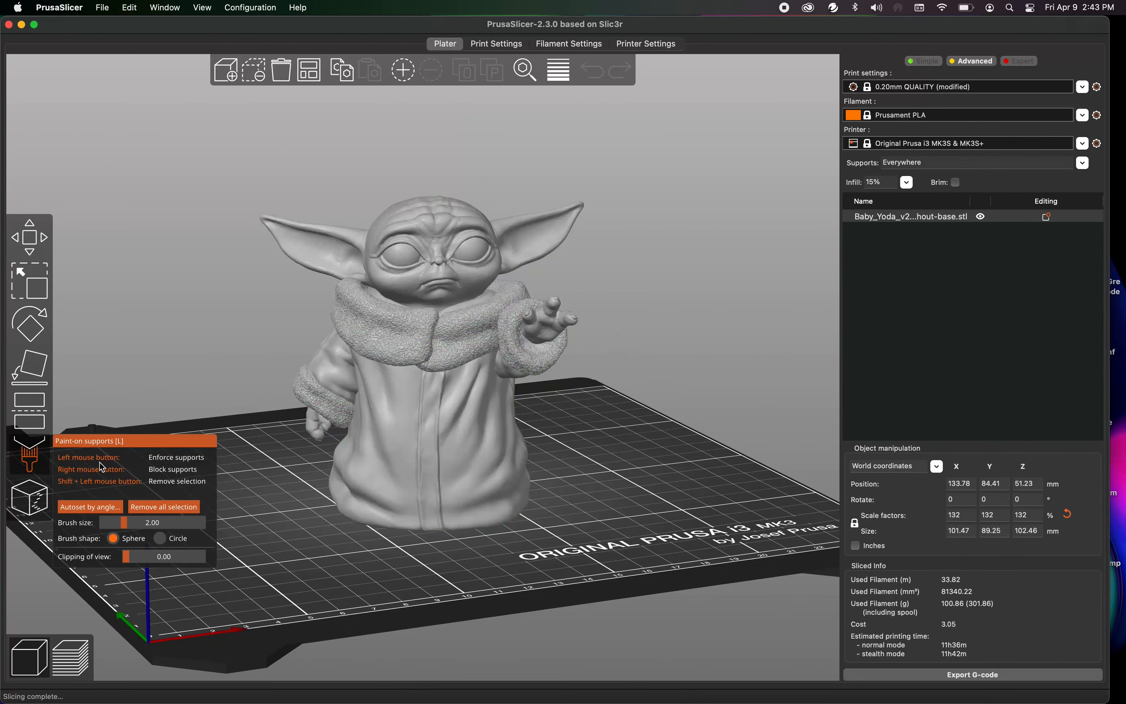
{"action": "left_click_drag", "start_coordinate": [125, 523], "coordinate": [148, 527]}
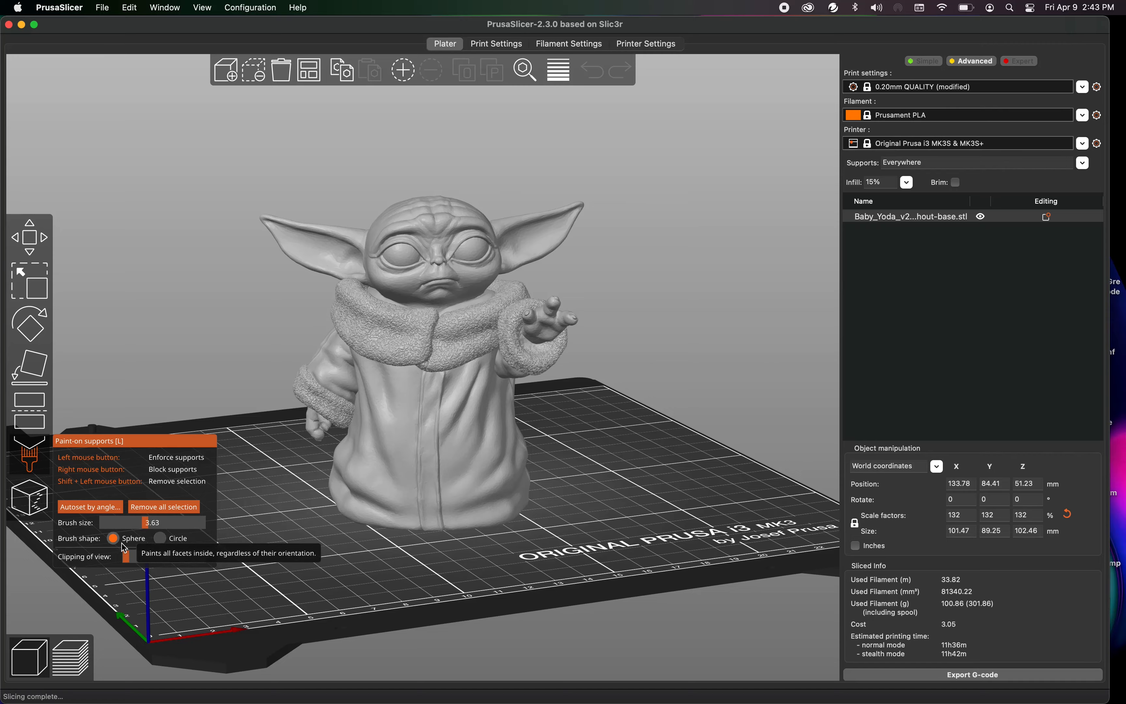
{"action": "left_click", "coordinate": [307, 263]}
{"action": "right_click_drag", "start_coordinate": [209, 289], "coordinate": [292, 292]}
{"action": "mouse_move", "coordinate": [292, 291]}
{"action": "left_mouse_down"}
{"action": "mouse_move", "coordinate": [326, 288]}
{"action": "mouse_move", "coordinate": [313, 292]}
{"action": "left_mouse_up"}
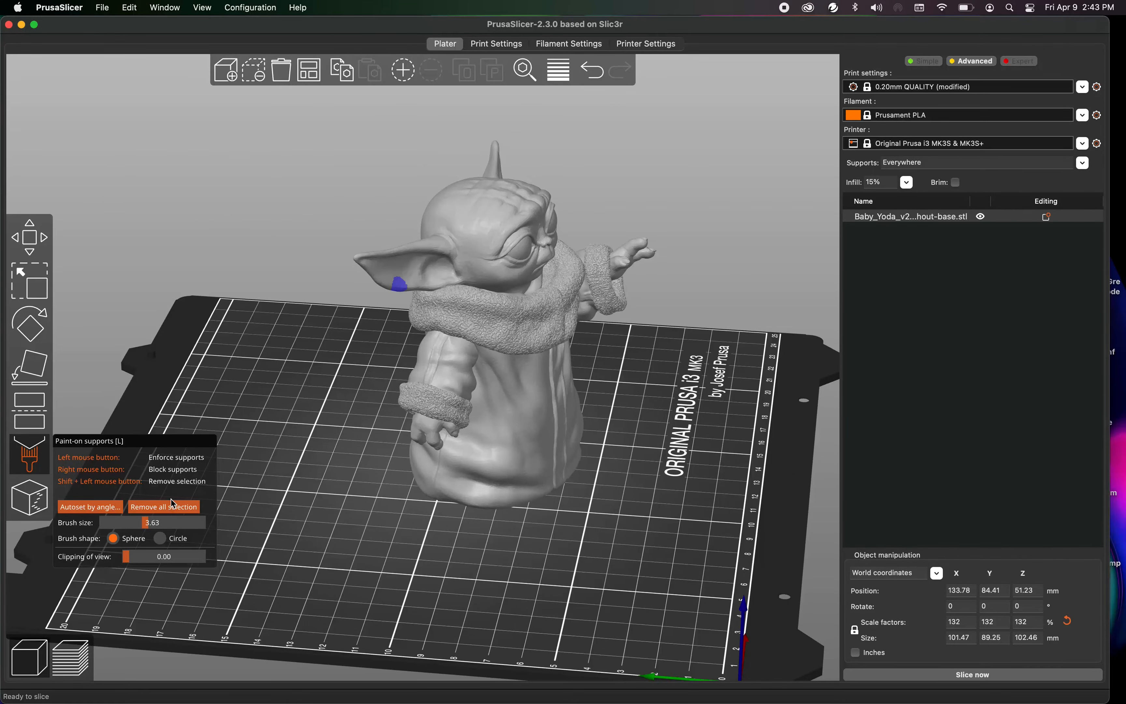
Paint another enforcer spot on the same ear with the Circle brush, and set the brush back to Sphere at size 3.68.
{"action": "left_click", "coordinate": [160, 538]}
{"action": "left_click", "coordinate": [388, 271]}
{"action": "mouse_move", "coordinate": [219, 308]}
{"action": "left_mouse_down"}
{"action": "mouse_move", "coordinate": [276, 311]}
{"action": "mouse_move", "coordinate": [225, 306]}
{"action": "mouse_move", "coordinate": [214, 326]}
{"action": "left_mouse_up"}
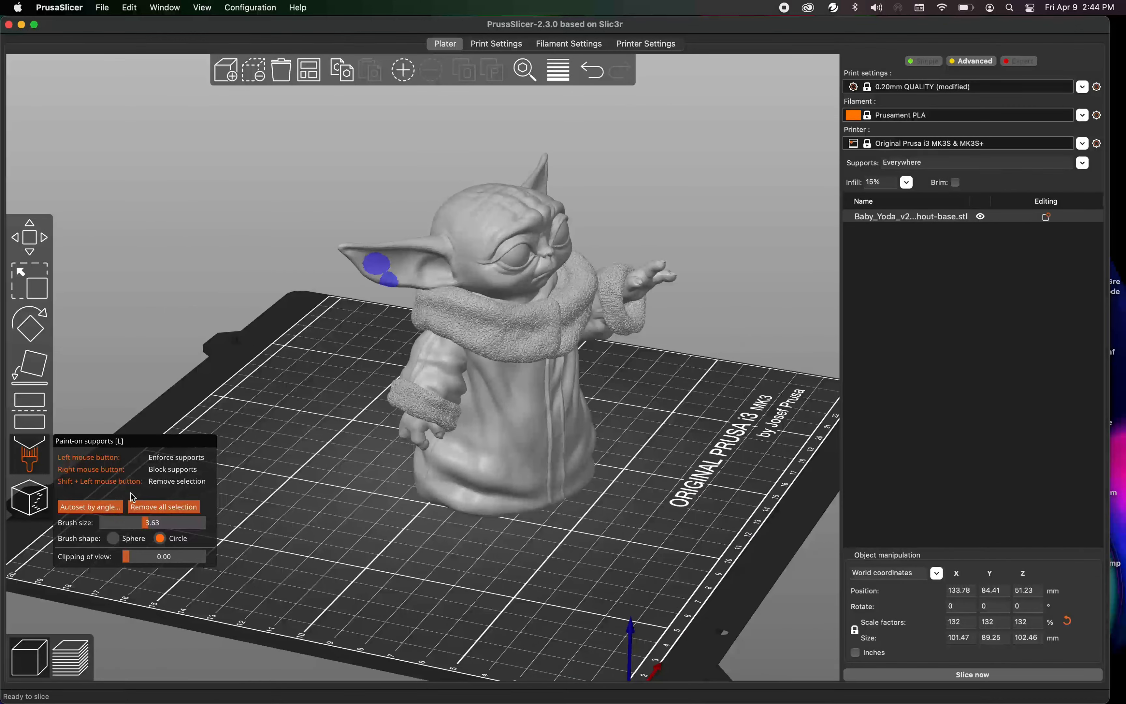
{"action": "left_click", "coordinate": [113, 538]}
{"action": "left_click", "coordinate": [147, 524]}
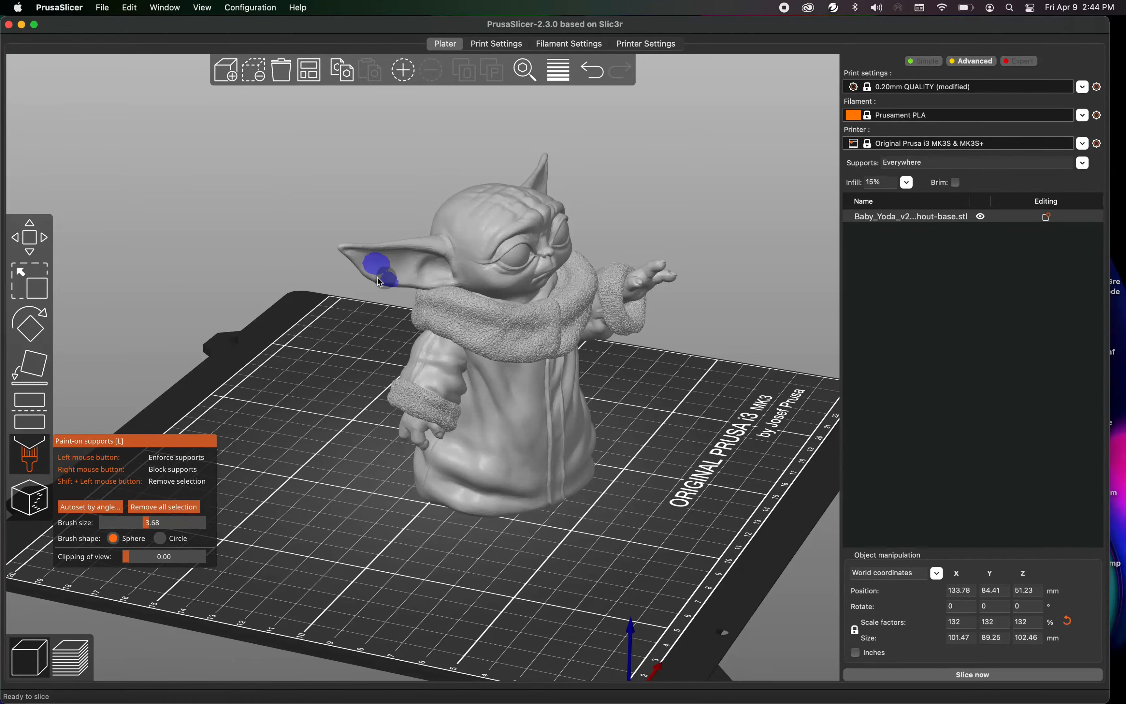
Cover the inside of the figure's right ear with support enforcers and slice it with supports set to For support enforcers only.
{"action": "mouse_move", "coordinate": [385, 282]}
{"action": "left_mouse_down"}
{"action": "mouse_move", "coordinate": [349, 256]}
{"action": "mouse_move", "coordinate": [420, 263]}
{"action": "mouse_move", "coordinate": [441, 279]}
{"action": "mouse_move", "coordinate": [400, 279]}
{"action": "mouse_move", "coordinate": [440, 293]}
{"action": "mouse_move", "coordinate": [440, 279]}
{"action": "left_mouse_up"}
{"action": "left_click", "coordinate": [1086, 164]}
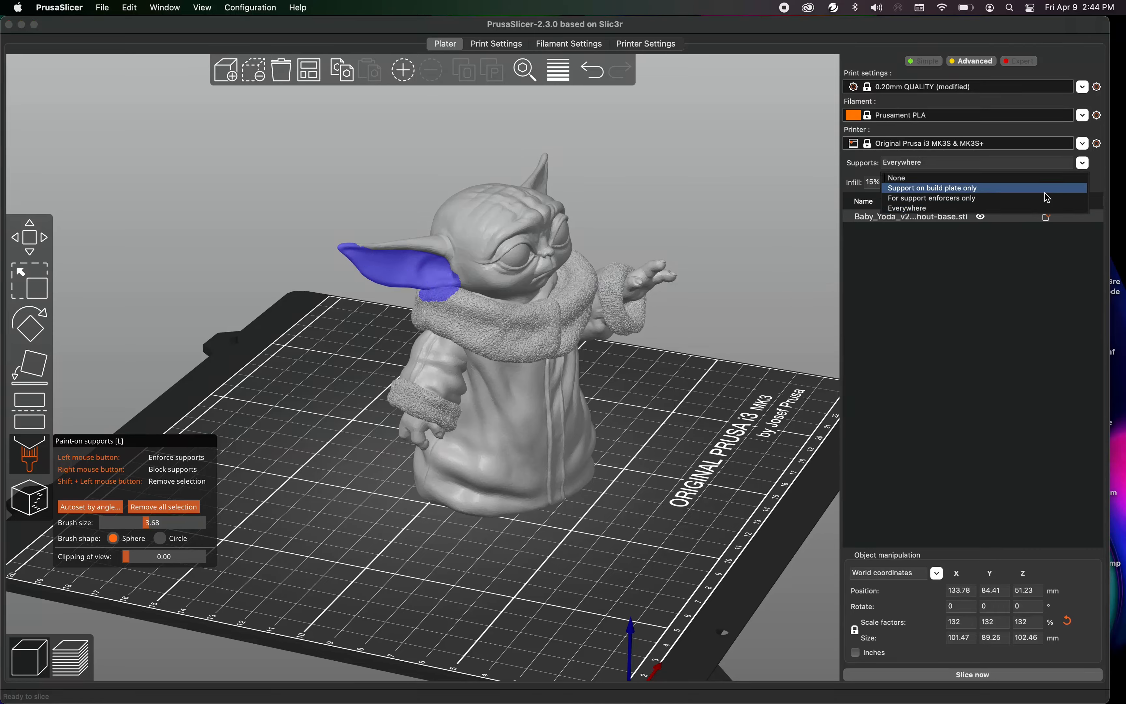
{"action": "left_click", "coordinate": [1016, 202]}
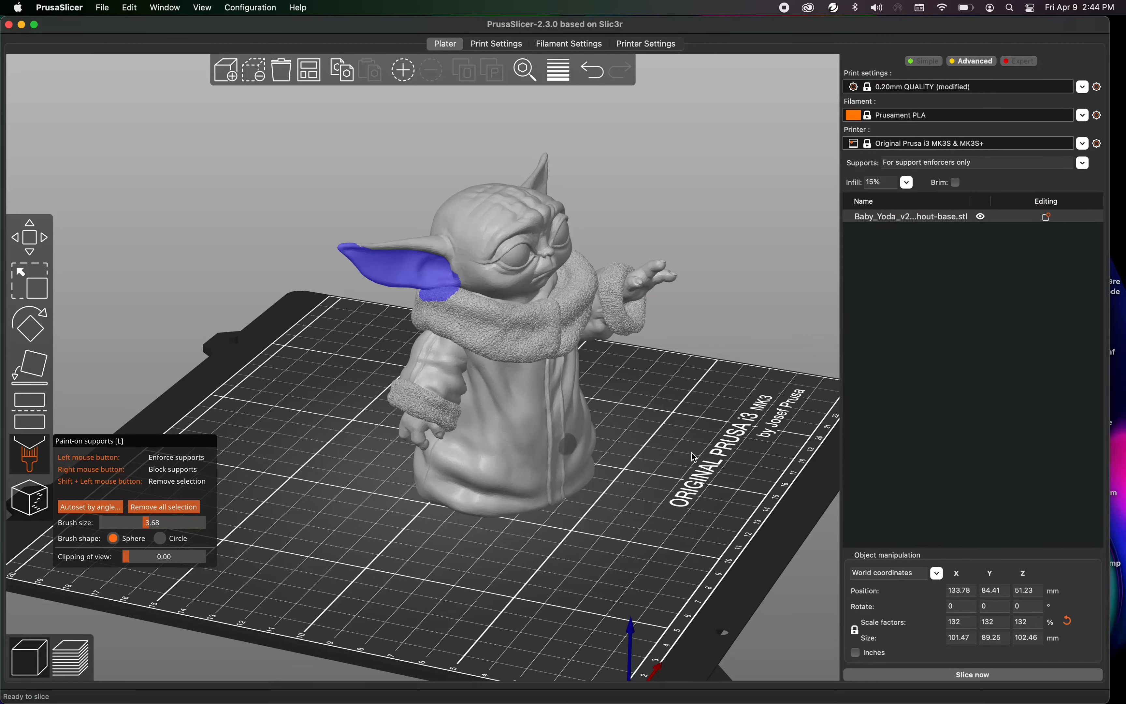
{"action": "left_click", "coordinate": [1000, 679]}
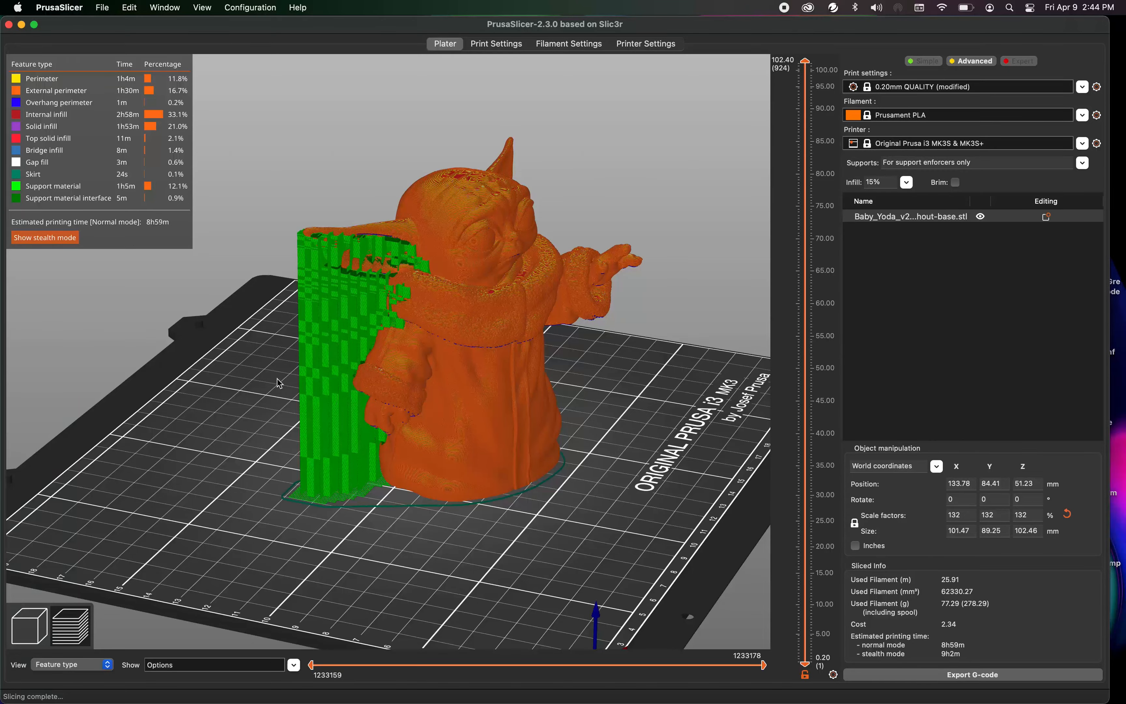
Return to the 3D editor and paint a support blocker over the outer tip of the figure's right ear.
{"action": "left_click", "coordinate": [28, 640]}
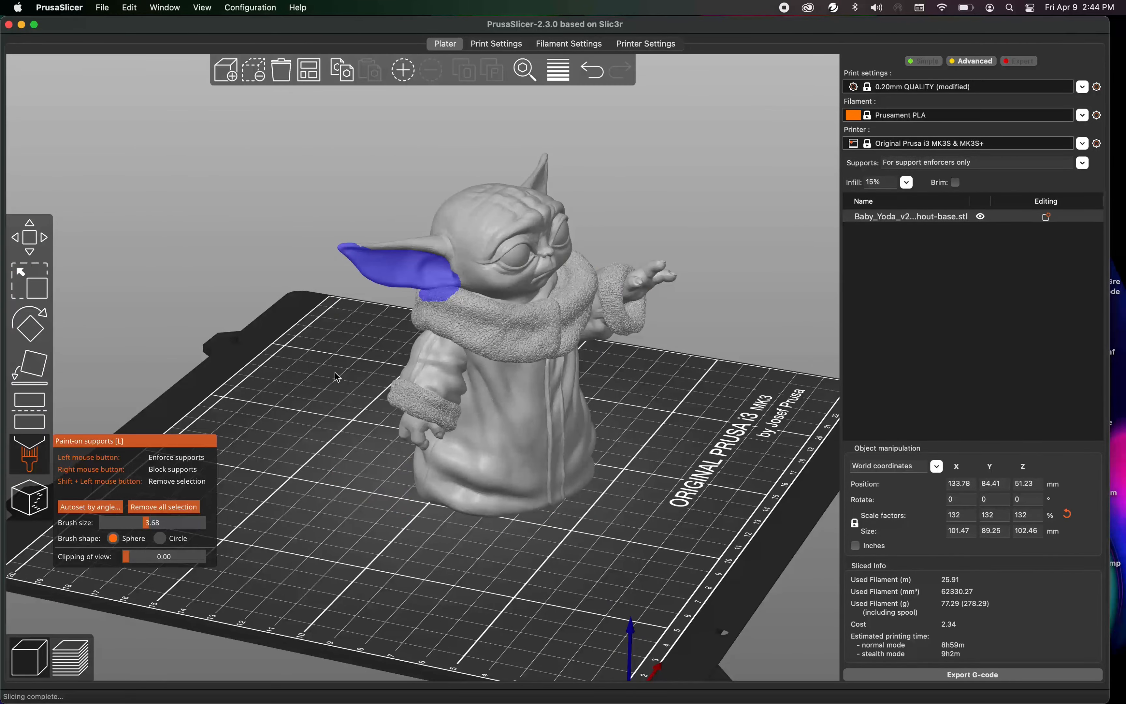
{"action": "left_click_drag", "start_coordinate": [310, 363], "coordinate": [310, 361]}
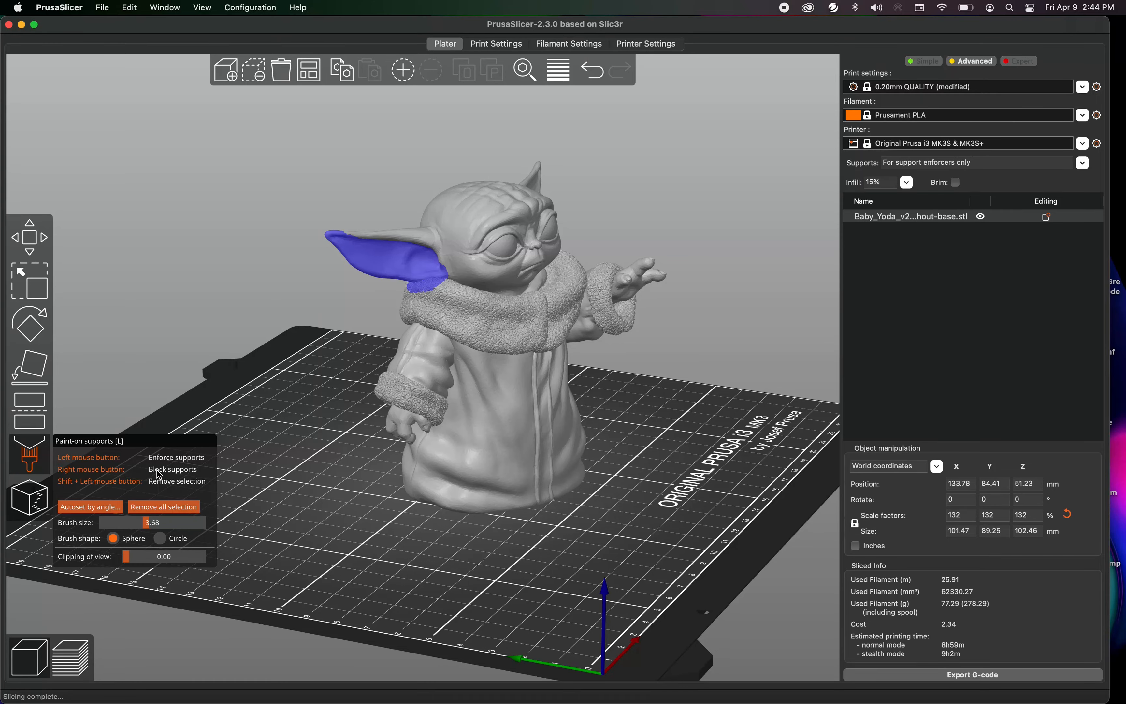
{"action": "left_click", "coordinate": [181, 471]}
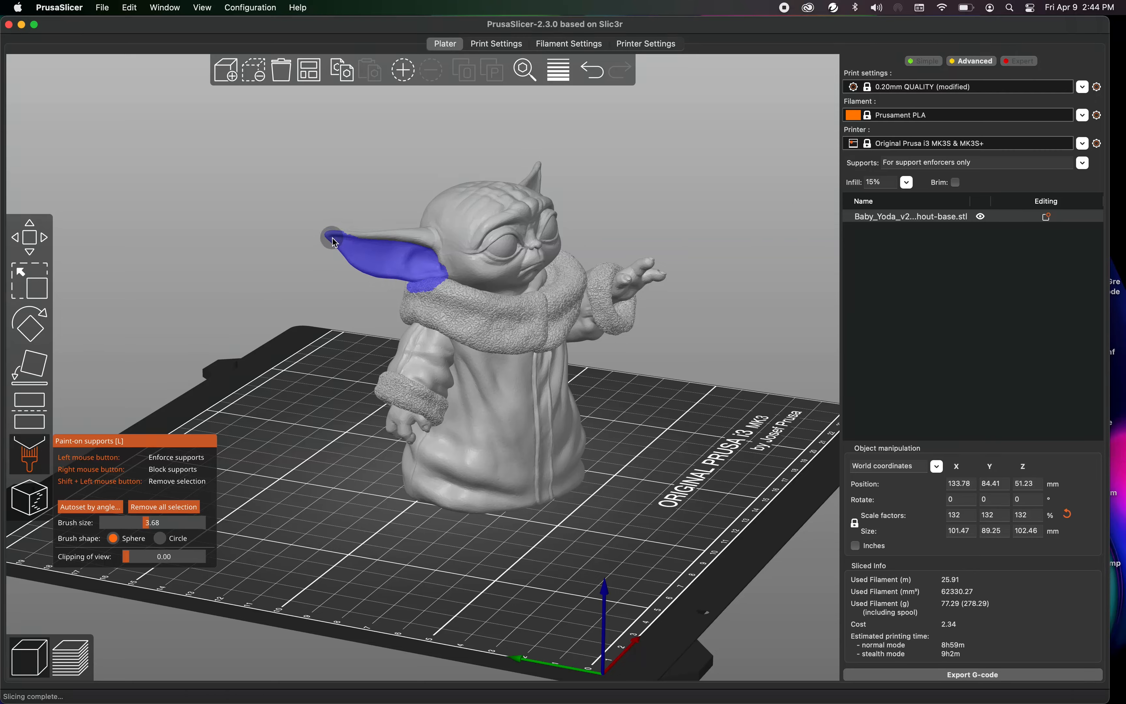
{"action": "right_click_drag", "start_coordinate": [334, 241], "coordinate": [373, 275]}
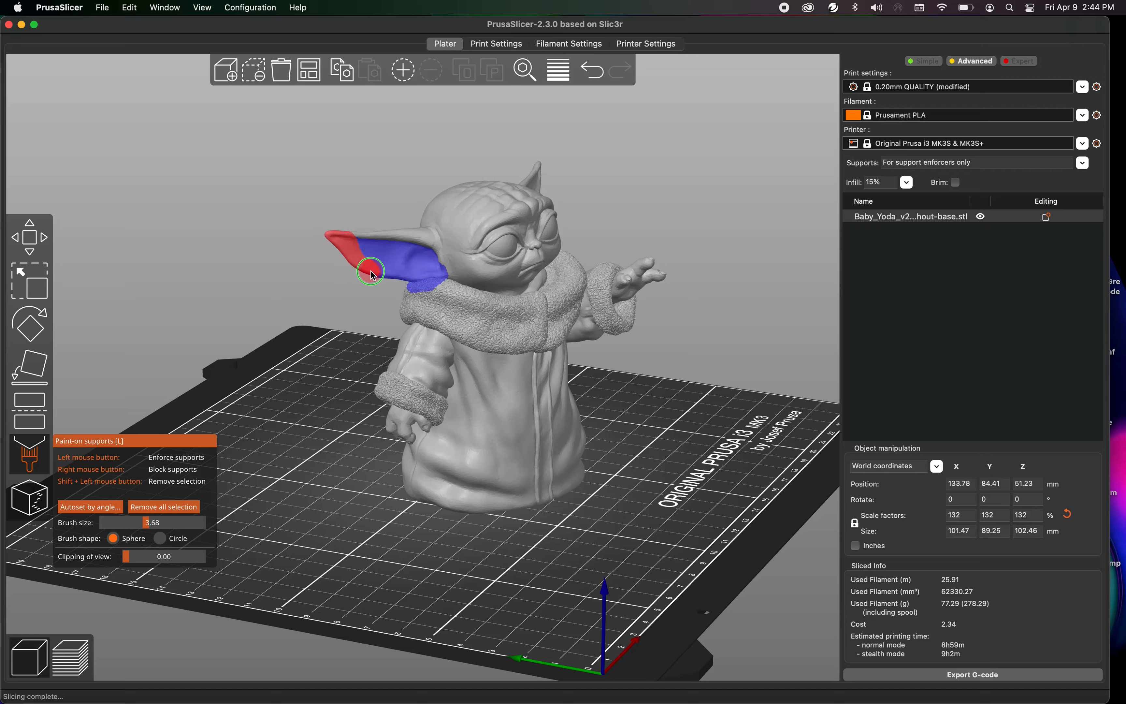
Paint a support enforcer on the lowered right hand with a blocker over its inner fingers, and slice the figure to inspect the supports.
{"action": "mouse_move", "coordinate": [409, 426]}
{"action": "left_mouse_down"}
{"action": "mouse_move", "coordinate": [399, 418]}
{"action": "mouse_move", "coordinate": [420, 430]}
{"action": "mouse_move", "coordinate": [404, 418]}
{"action": "mouse_move", "coordinate": [410, 436]}
{"action": "left_mouse_up"}
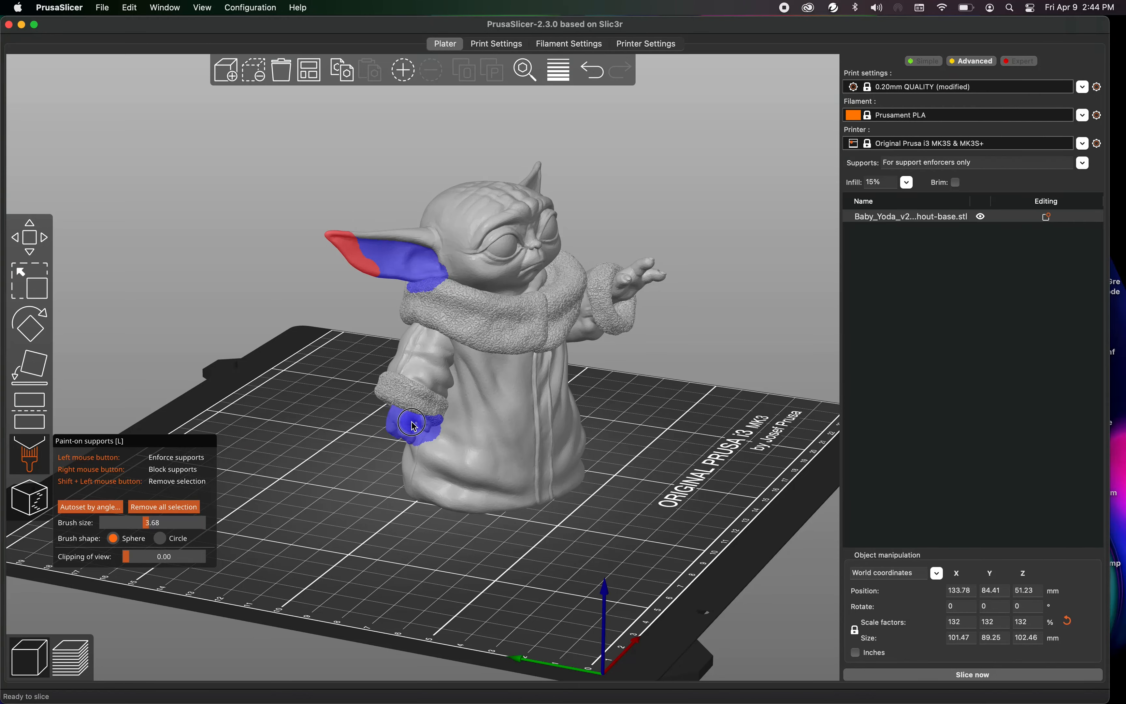
{"action": "mouse_move", "coordinate": [428, 420]}
{"action": "right_mouse_down"}
{"action": "mouse_move", "coordinate": [447, 435]}
{"action": "mouse_move", "coordinate": [426, 438]}
{"action": "right_mouse_up"}
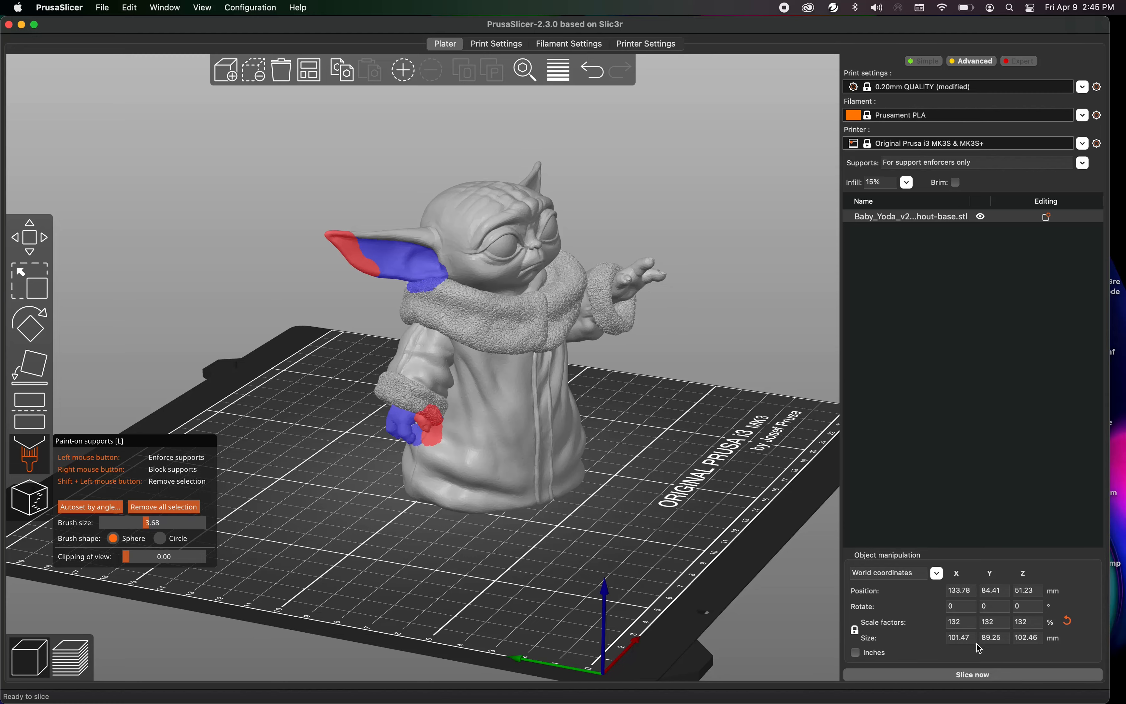
{"action": "left_click", "coordinate": [986, 679]}
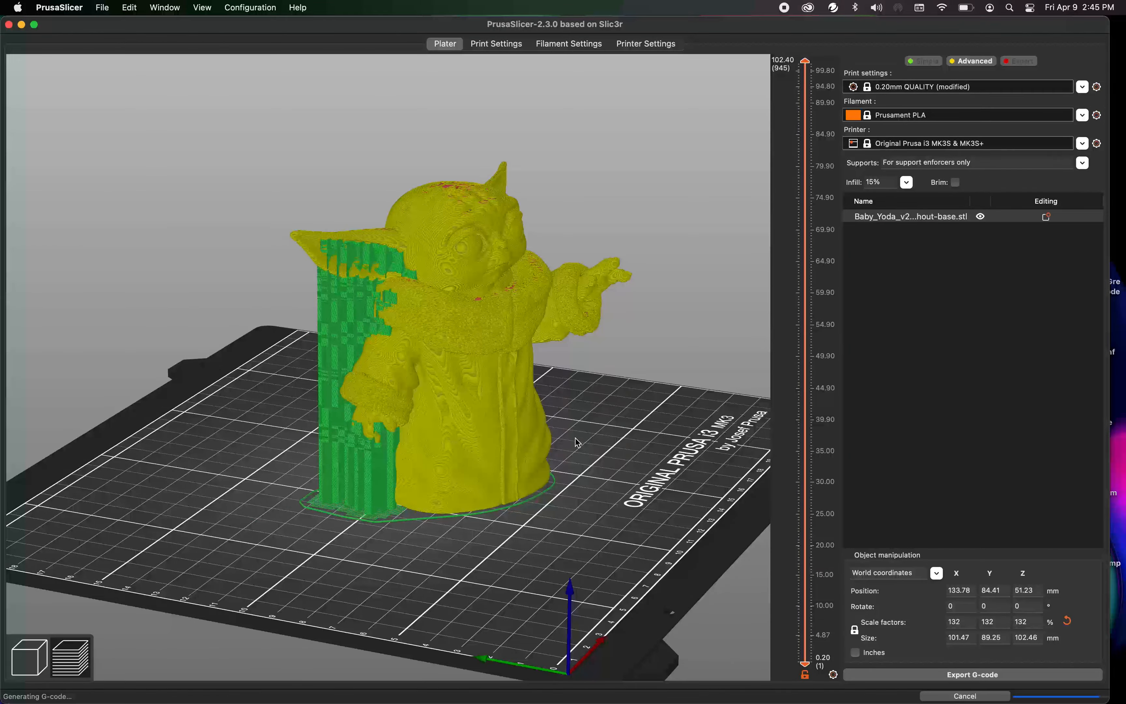
{"action": "scroll", "coordinate": [330, 442], "scroll_direction": "up", "scroll_amount": 5}
{"action": "scroll", "coordinate": [342, 423], "scroll_direction": "down", "scroll_amount": 5}
{"action": "mouse_move", "coordinate": [251, 408]}
{"action": "left_mouse_down"}
{"action": "mouse_move", "coordinate": [264, 394]}
{"action": "mouse_move", "coordinate": [309, 395]}
{"action": "mouse_move", "coordinate": [255, 399]}
{"action": "left_mouse_up"}
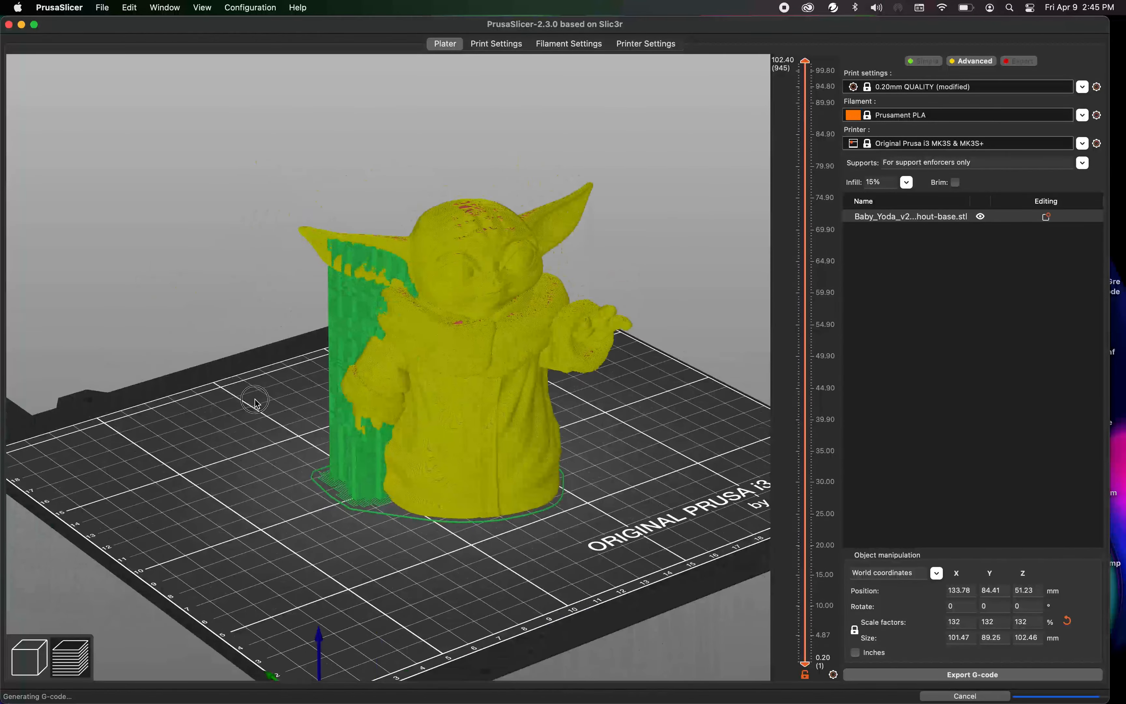
Return to the 3D editor, leave support painting and delete the Baby Yoda figure from the print bed.
{"action": "left_click", "coordinate": [30, 652]}
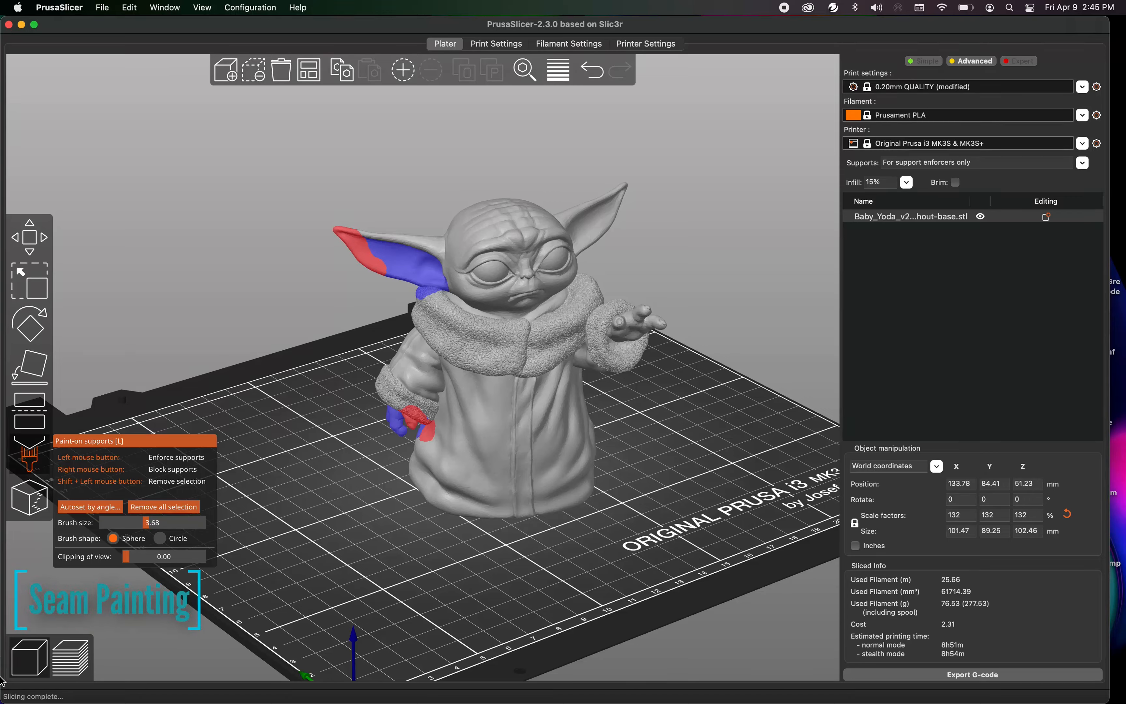
{"action": "left_click", "coordinate": [21, 236]}
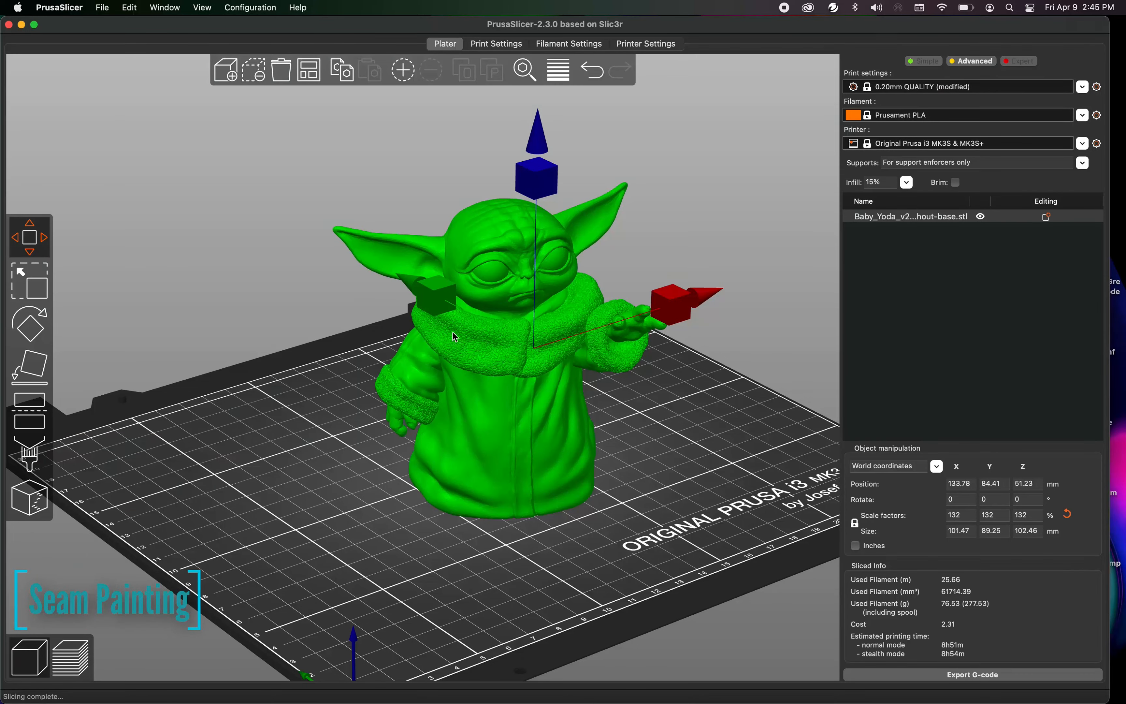
{"action": "right_click_drag", "start_coordinate": [333, 435], "coordinate": [265, 433]}
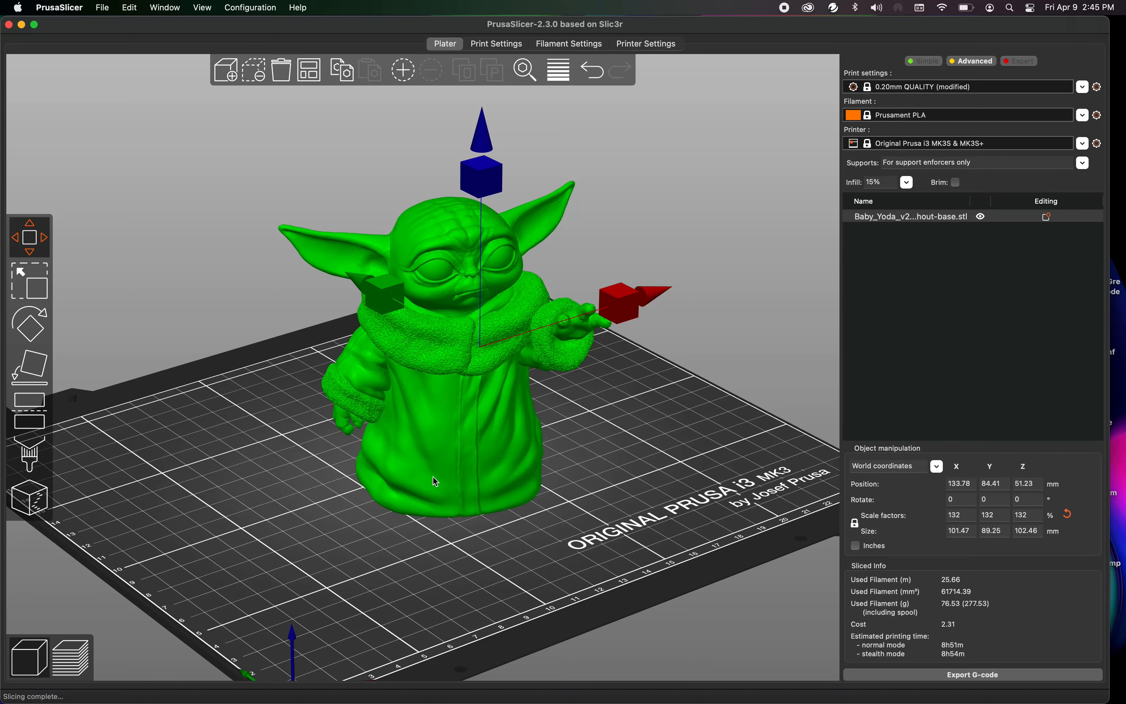
{"action": "key", "text": "Delete"}
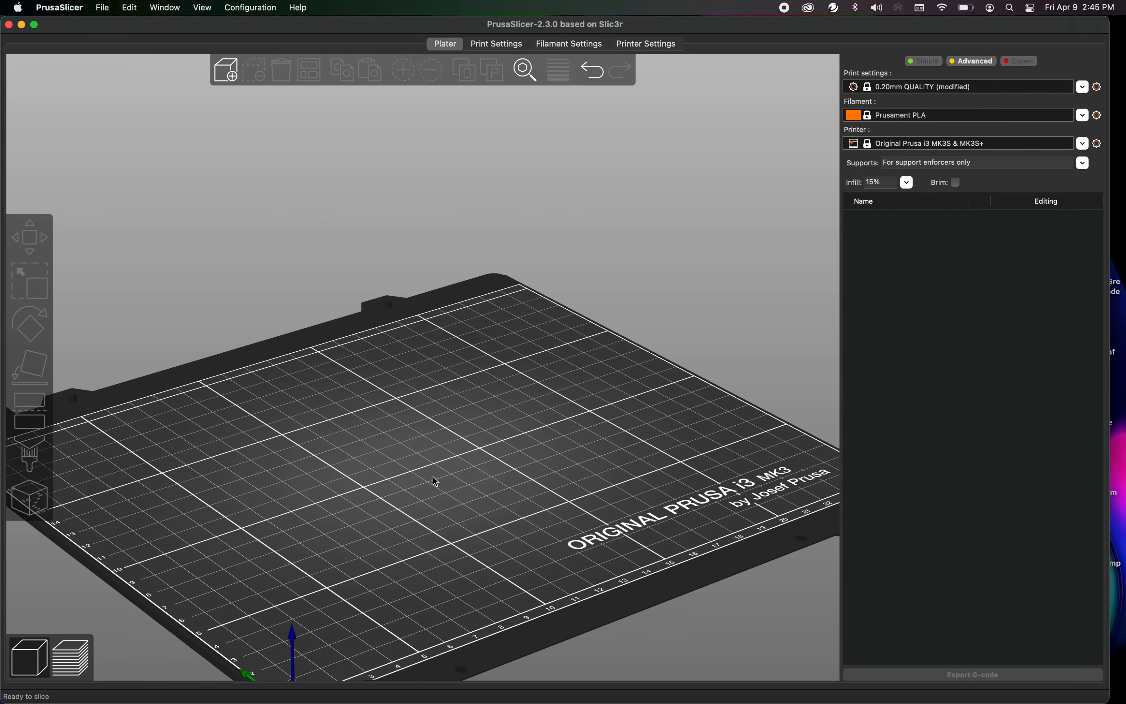
Switch to Finder and import mini-oontz-frame.stl onto the empty print bed in PrusaSlicer.
{"action": "key", "text": "super+Tab"}
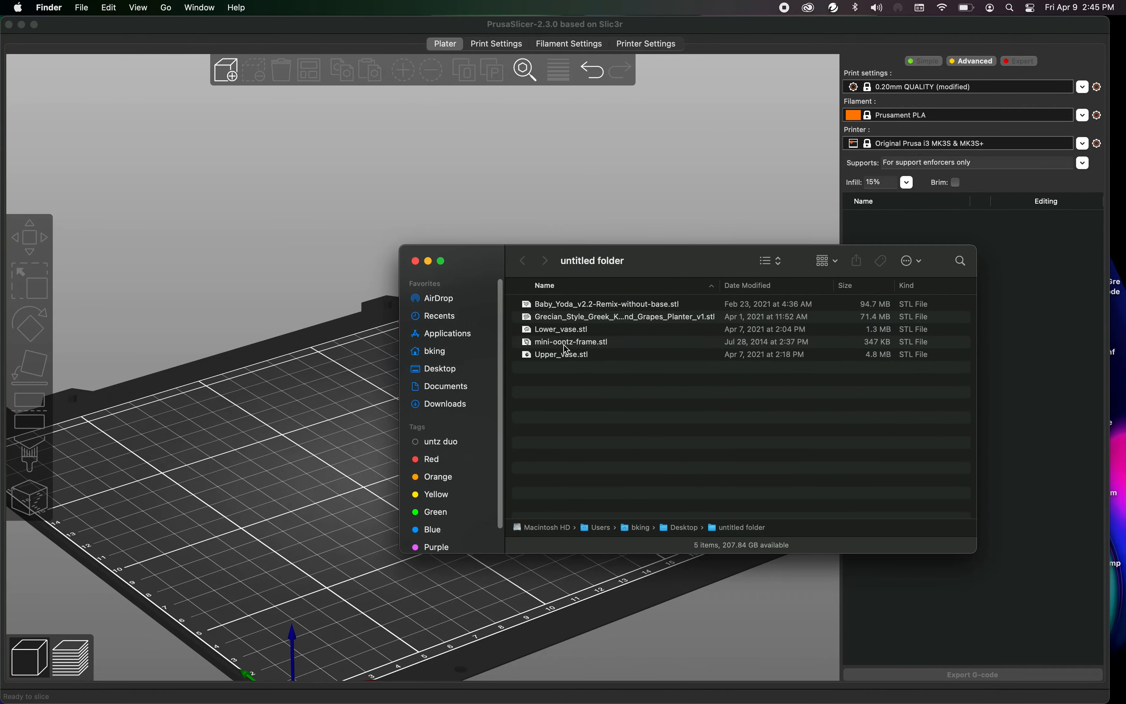
{"action": "left_click_drag", "start_coordinate": [564, 344], "coordinate": [384, 378]}
{"action": "left_click", "coordinate": [299, 522]}
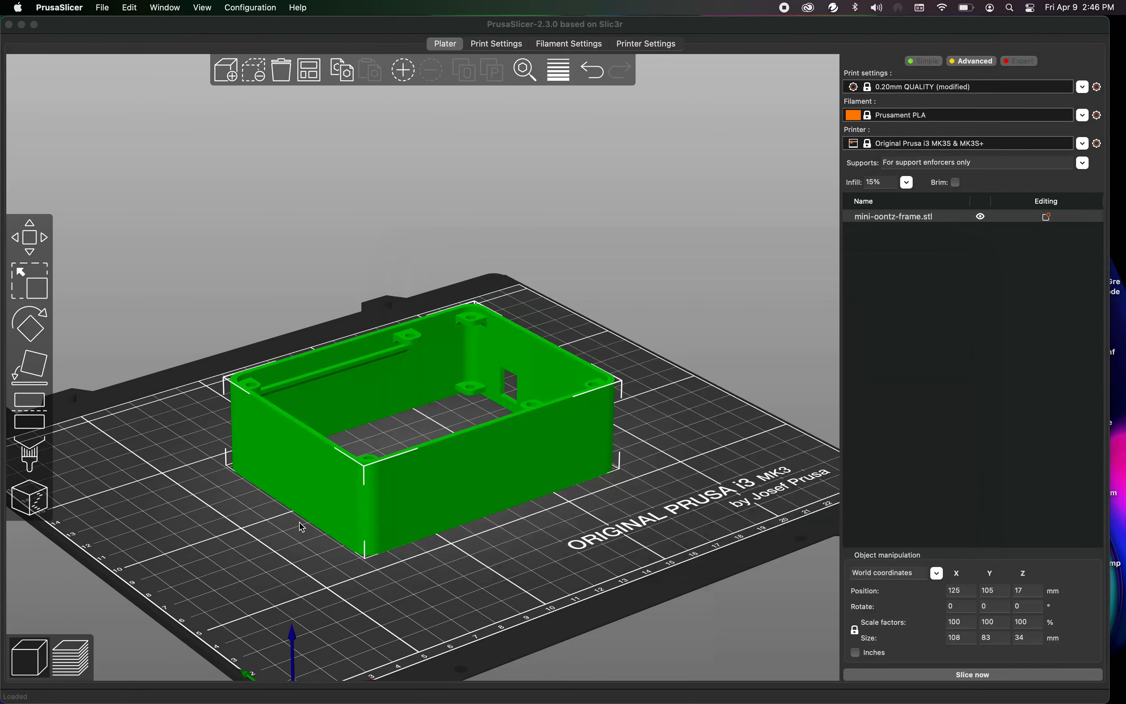
Examine the frame's outer walls and corners from several angles.
{"action": "left_click_drag", "start_coordinate": [464, 542], "coordinate": [447, 535]}
{"action": "scroll", "coordinate": [443, 524], "scroll_direction": "up", "scroll_amount": 2}
{"action": "right_click_drag", "start_coordinate": [620, 504], "coordinate": [575, 453]}
{"action": "scroll", "coordinate": [556, 471], "scroll_direction": "up", "scroll_amount": 3}
{"action": "left_click_drag", "start_coordinate": [234, 531], "coordinate": [243, 531]}
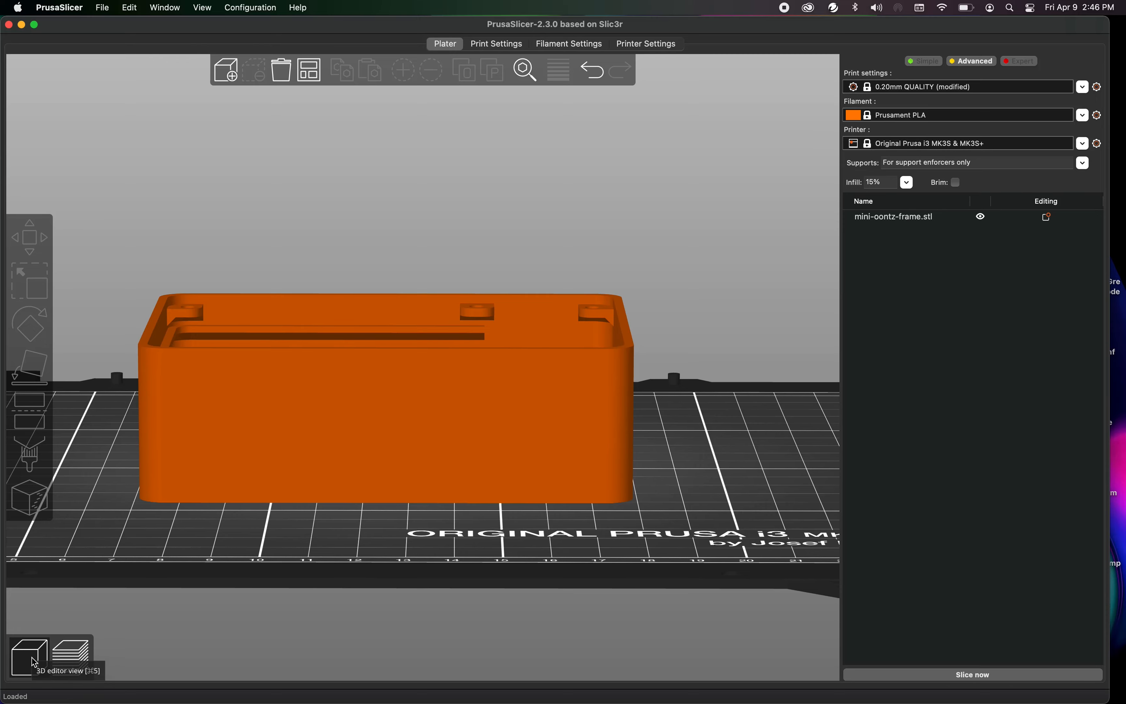
{"action": "left_click_drag", "start_coordinate": [99, 550], "coordinate": [124, 542]}
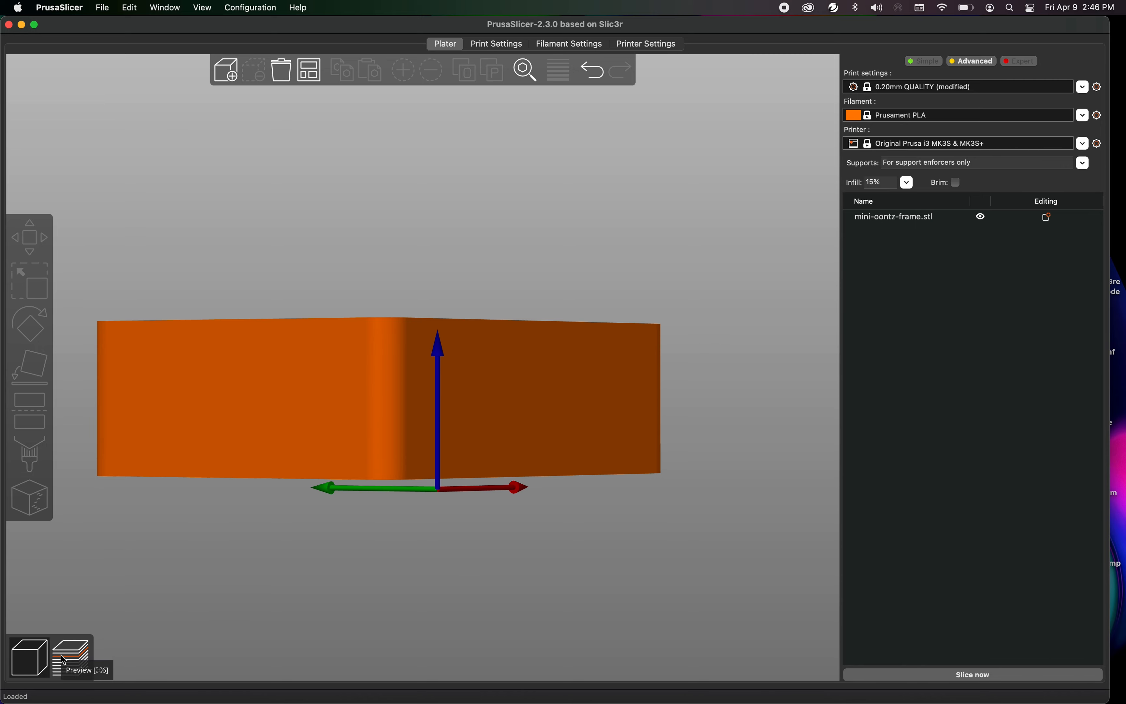
{"action": "left_click_drag", "start_coordinate": [233, 503], "coordinate": [269, 510]}
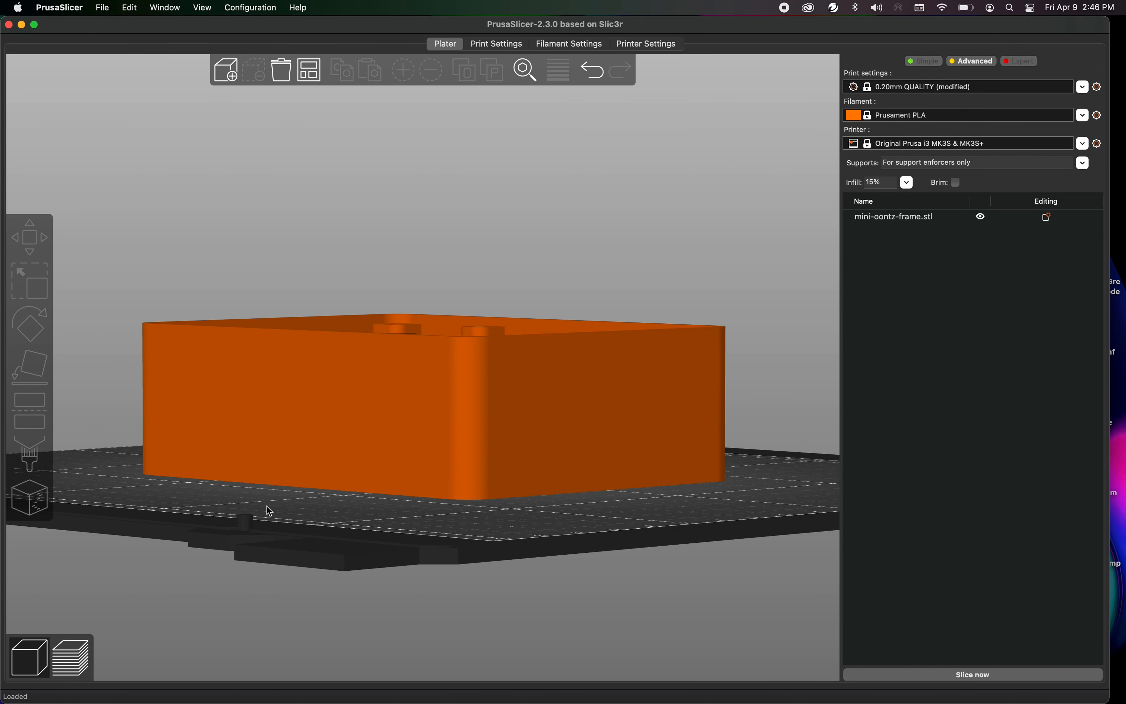
Slice the frame in the preview and inspect the layer lines near its rounded corner for the seam.
{"action": "left_click", "coordinate": [80, 648]}
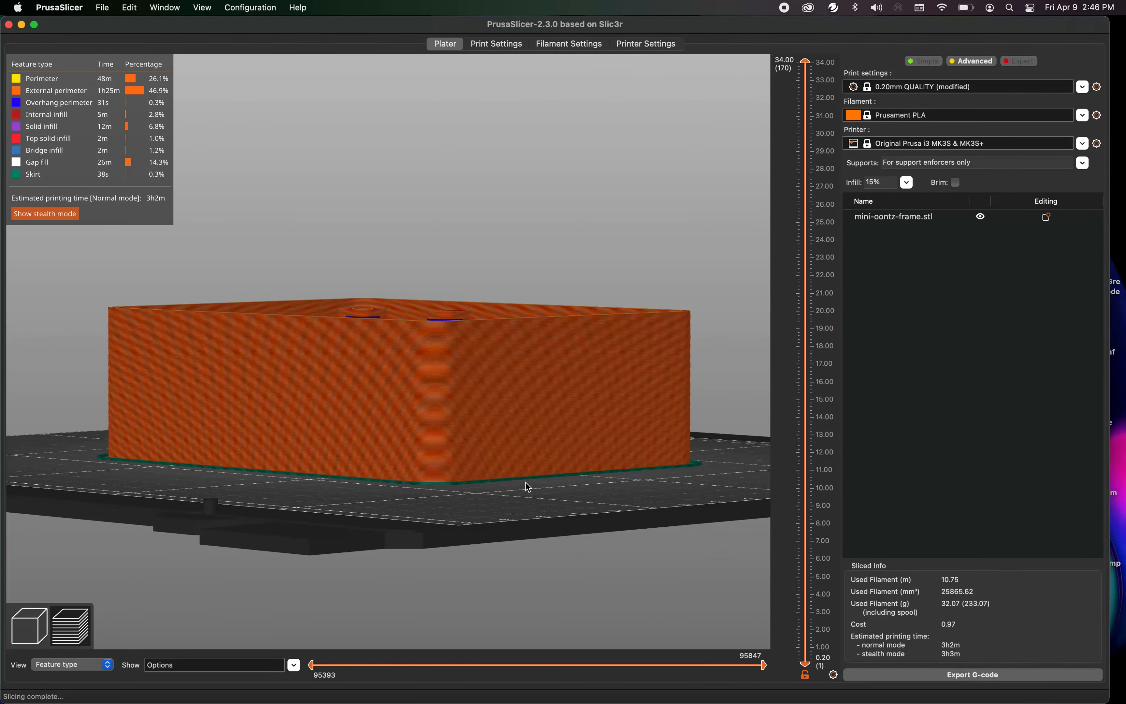
{"action": "scroll", "coordinate": [474, 459], "scroll_direction": "up", "scroll_amount": 5}
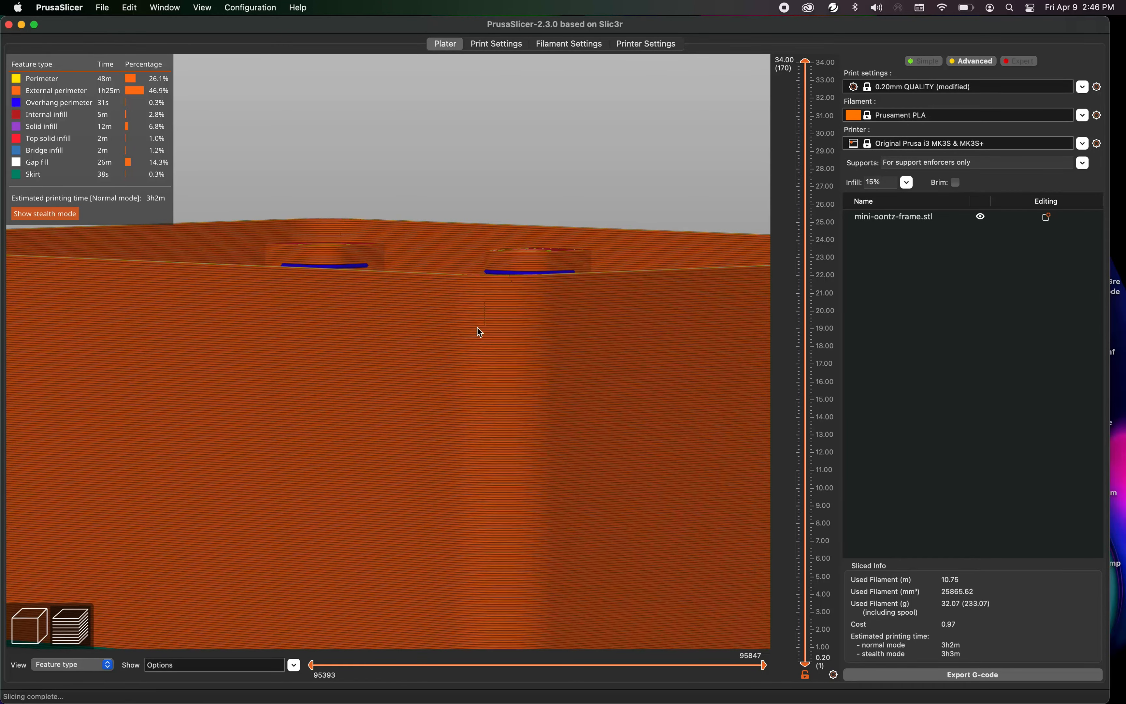
{"action": "scroll", "coordinate": [515, 317], "scroll_direction": "up", "scroll_amount": 5}
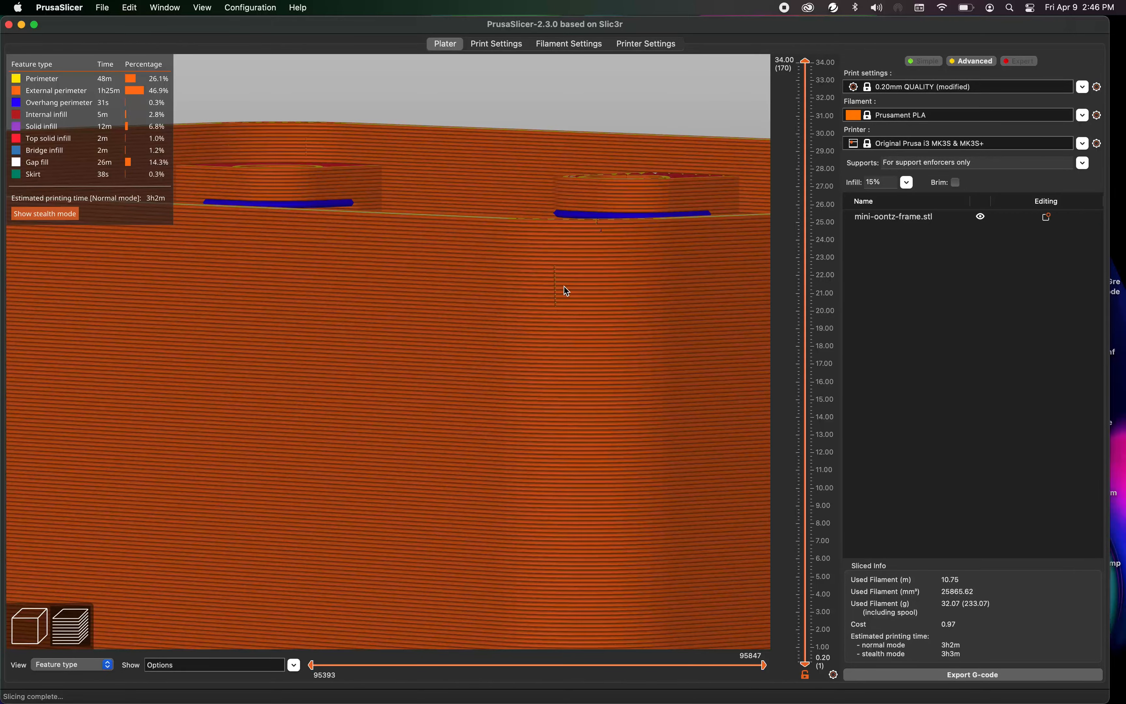
{"action": "scroll", "coordinate": [564, 286], "scroll_direction": "down", "scroll_amount": 5}
{"action": "left_click", "coordinate": [653, 579]}
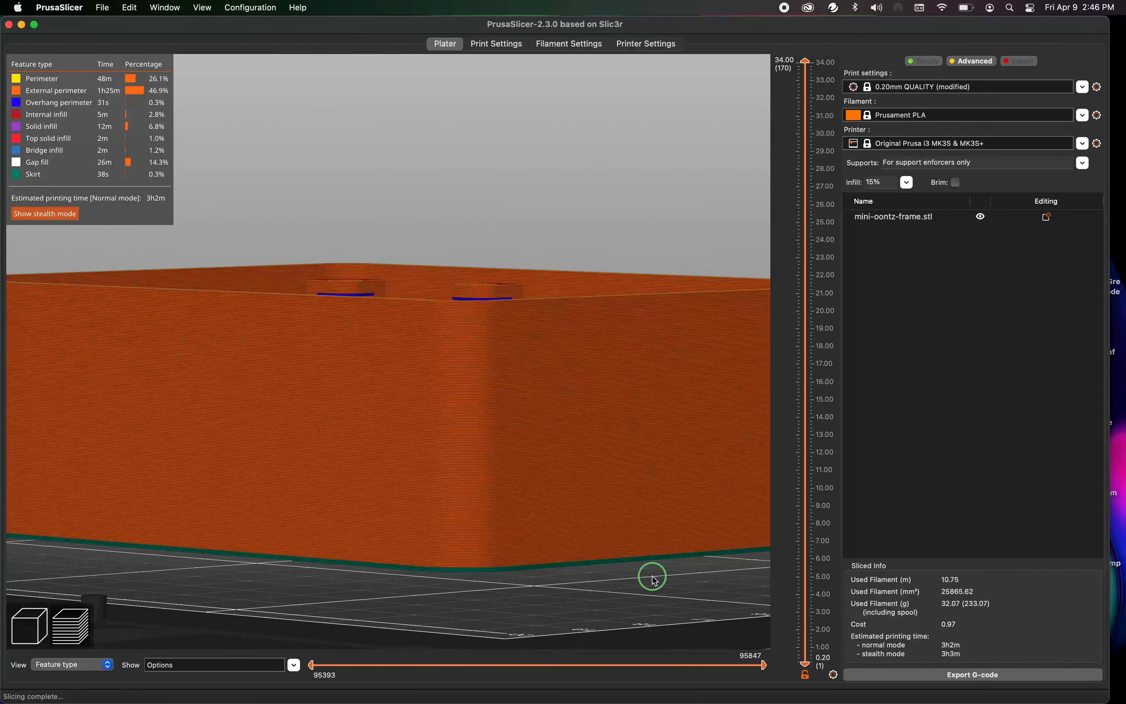
Examine the layer lines on the sliced frame's flat outer walls up close for seam marks.
{"action": "left_click_drag", "start_coordinate": [653, 579], "coordinate": [471, 591]}
{"action": "scroll", "coordinate": [498, 425], "scroll_direction": "up", "scroll_amount": 2}
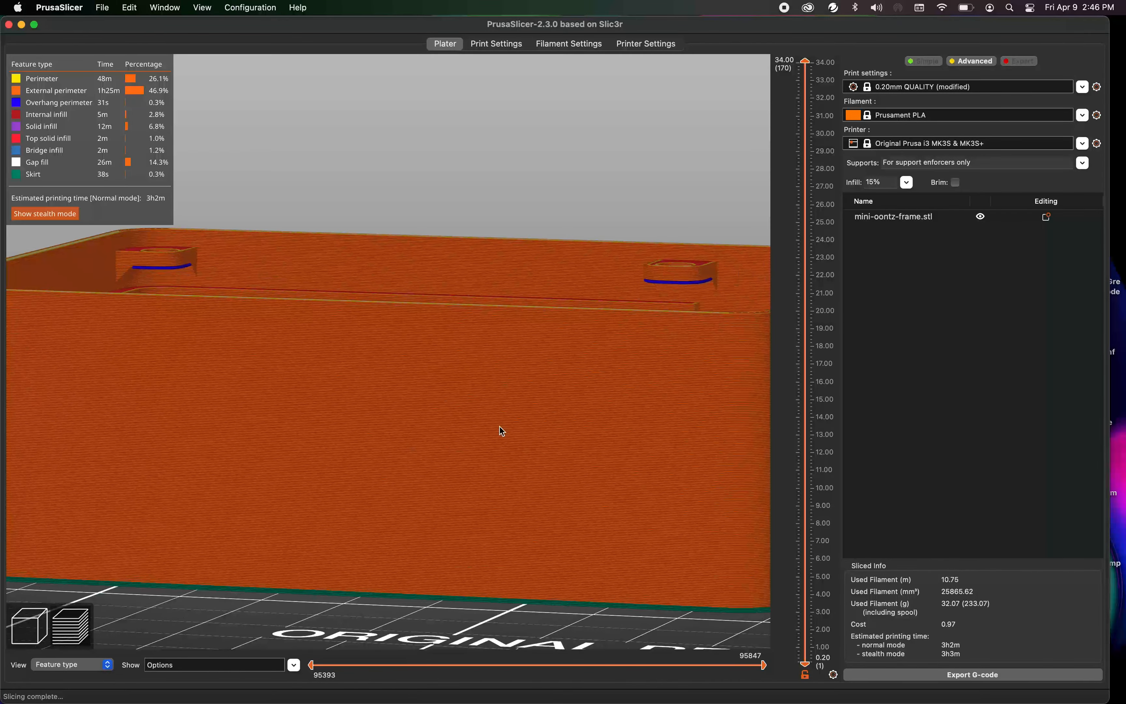
{"action": "left_click_drag", "start_coordinate": [614, 616], "coordinate": [608, 619]}
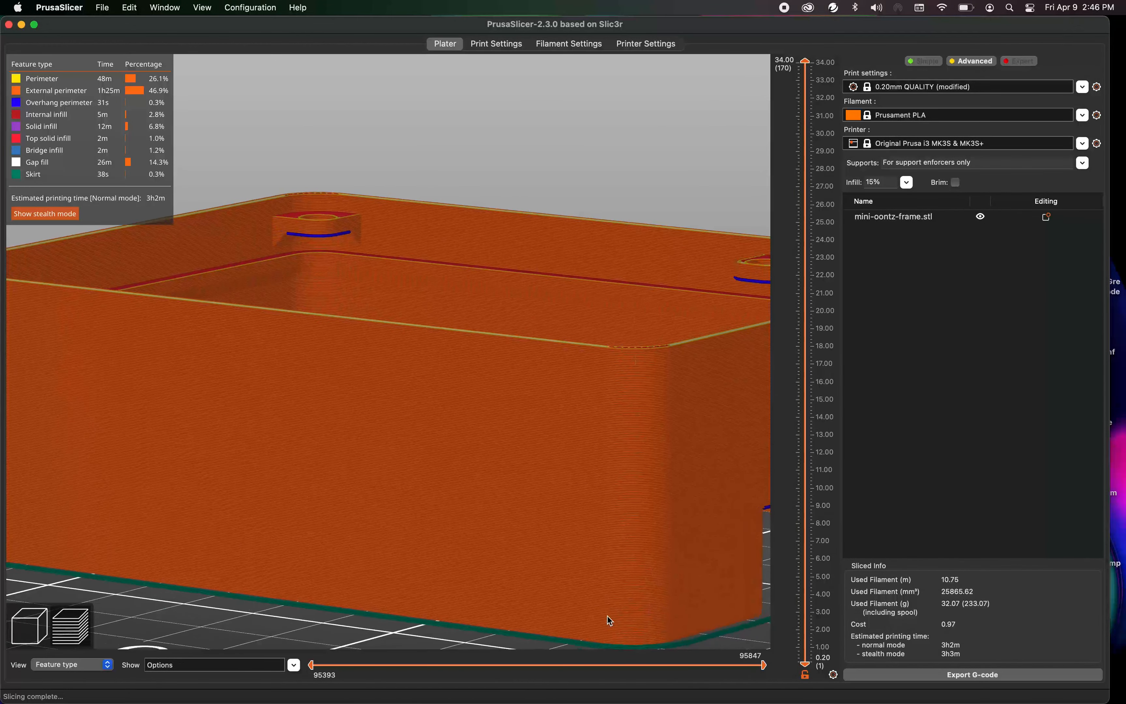
{"action": "scroll", "coordinate": [464, 395], "scroll_direction": "up", "scroll_amount": 4}
{"action": "scroll", "coordinate": [463, 380], "scroll_direction": "up", "scroll_amount": 2}
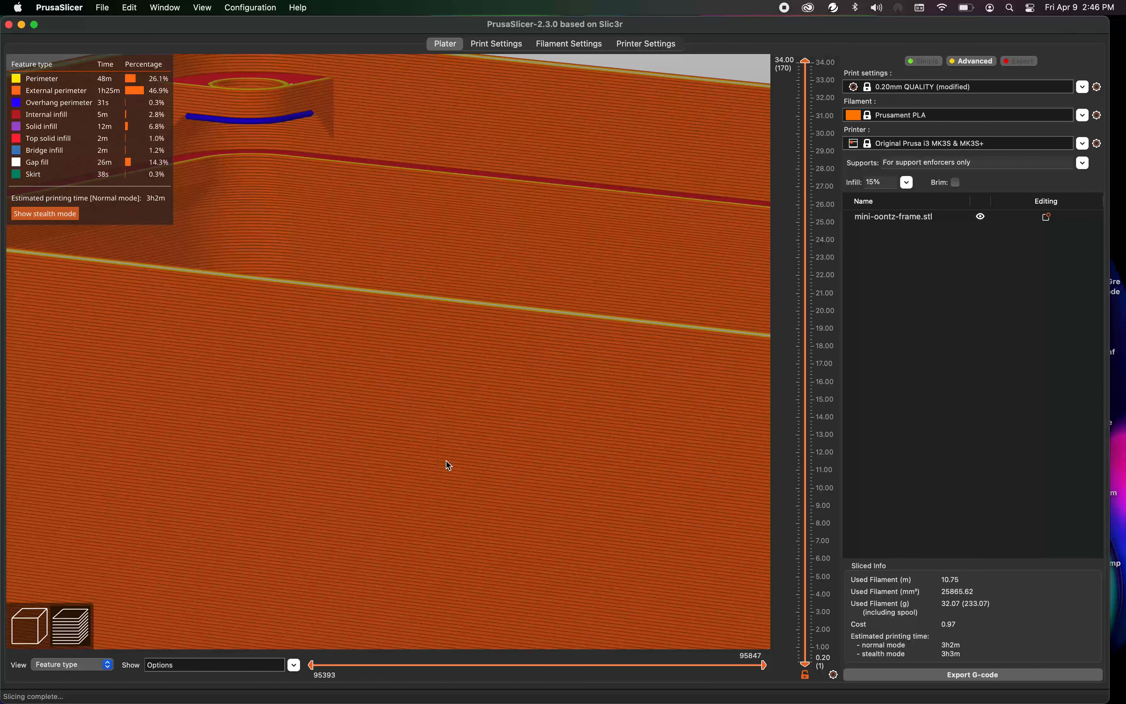
{"action": "right_click_drag", "start_coordinate": [514, 266], "coordinate": [463, 229]}
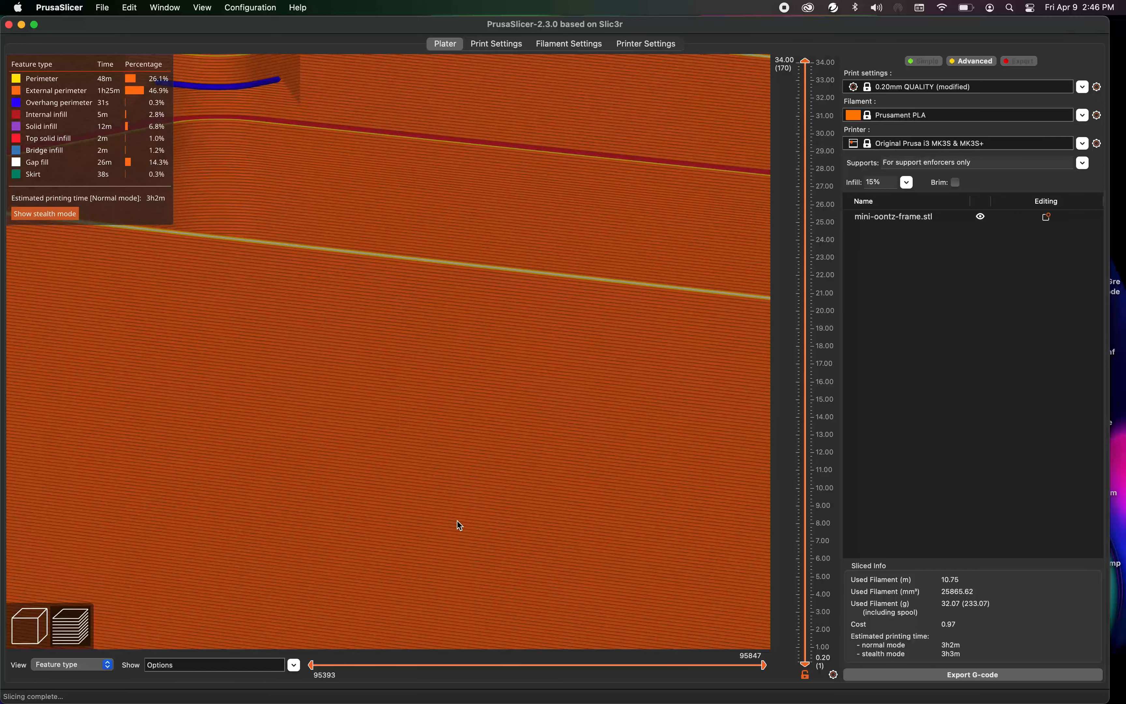
{"action": "left_click_drag", "start_coordinate": [457, 525], "coordinate": [459, 513]}
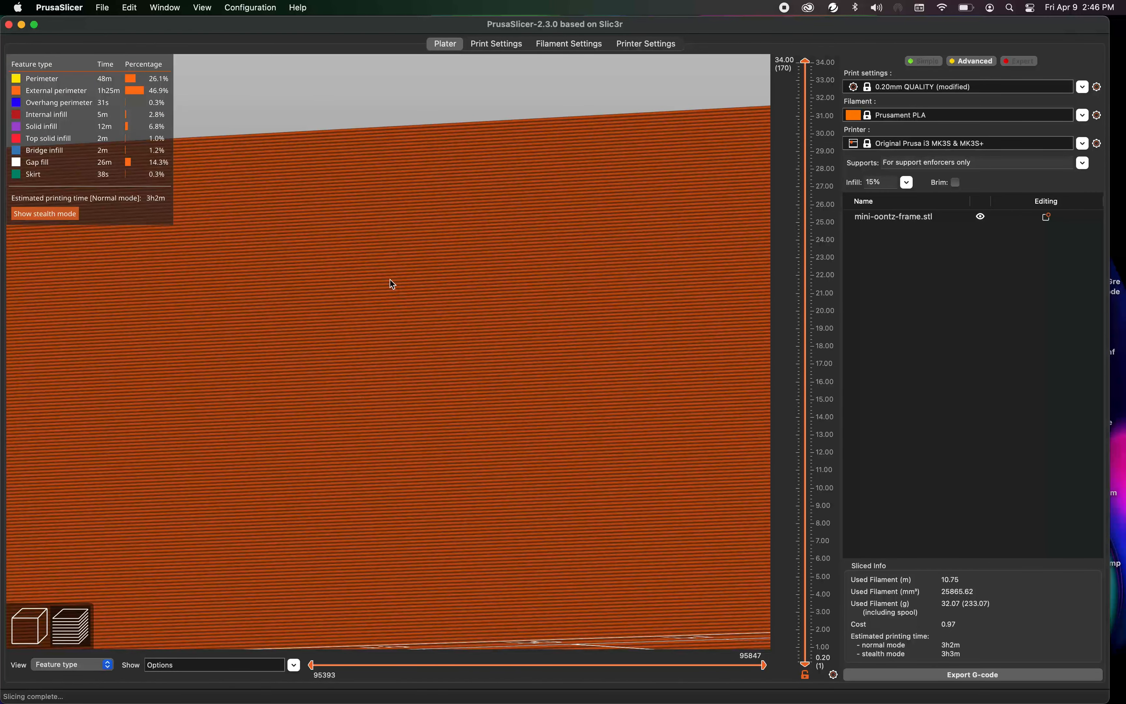
{"action": "left_click_drag", "start_coordinate": [391, 285], "coordinate": [389, 299]}
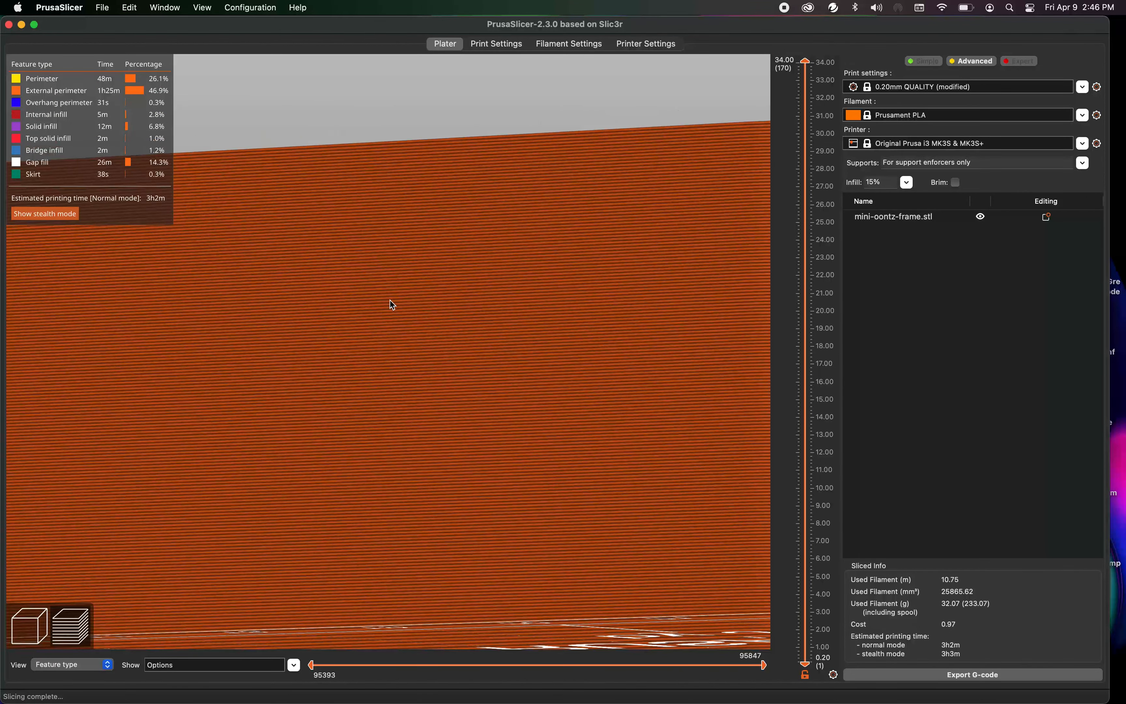
{"action": "left_click_drag", "start_coordinate": [430, 595], "coordinate": [432, 599]}
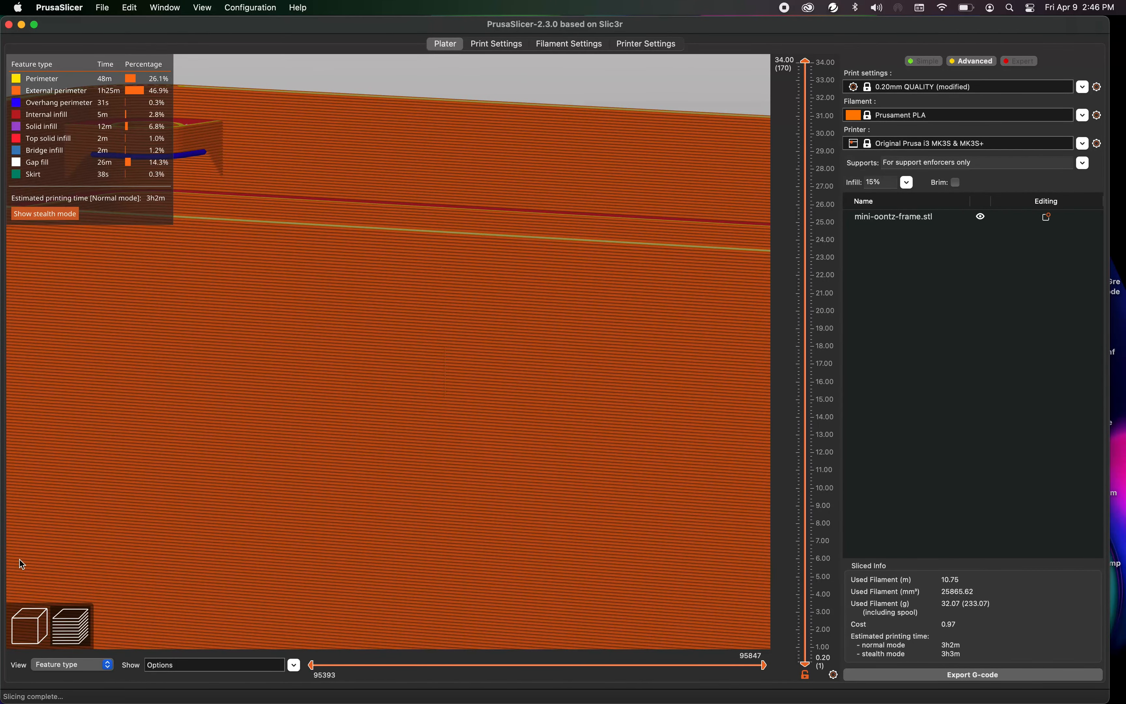
Return to the 3D editor and use Seam painting to paint a vertical seam-blocking stripe down the frame's outer wall.
{"action": "left_click", "coordinate": [39, 626]}
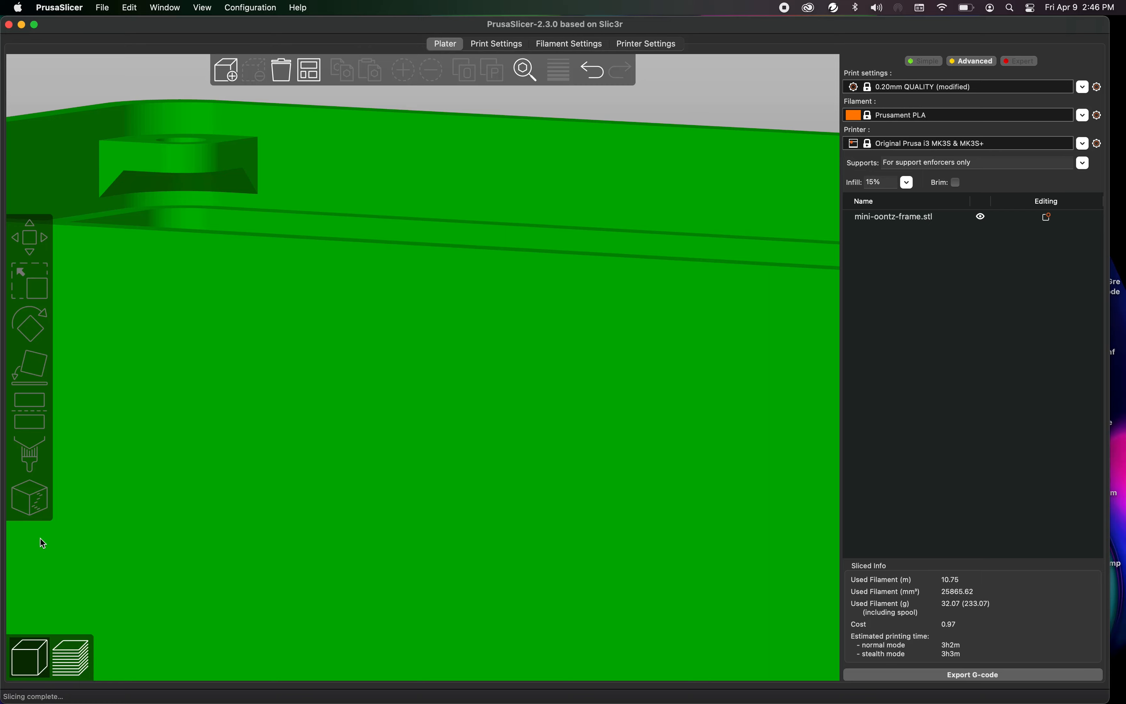
{"action": "left_click", "coordinate": [660, 474]}
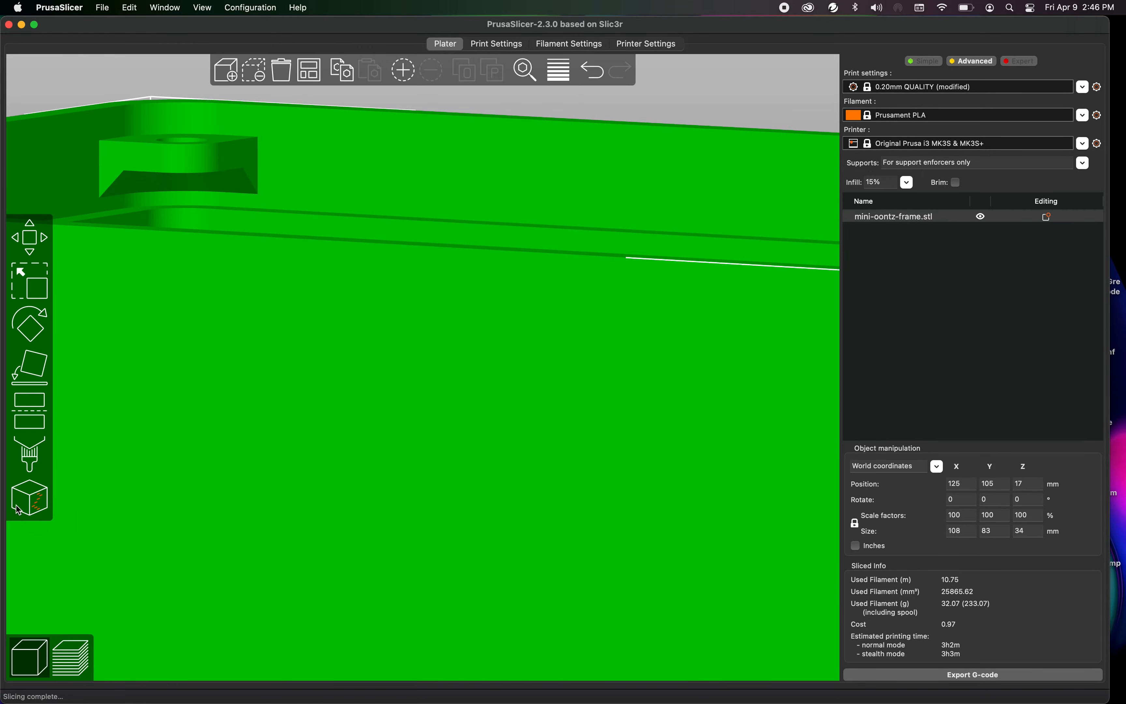
{"action": "left_click", "coordinate": [30, 498]}
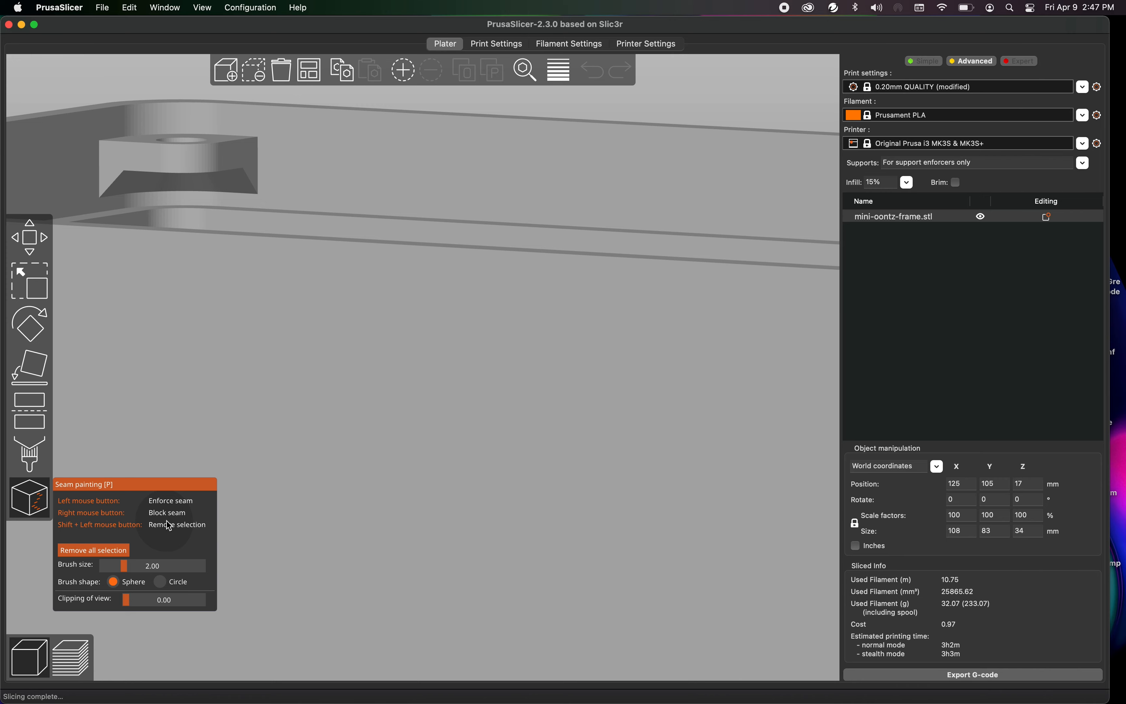
{"action": "left_click_drag", "start_coordinate": [470, 284], "coordinate": [453, 540]}
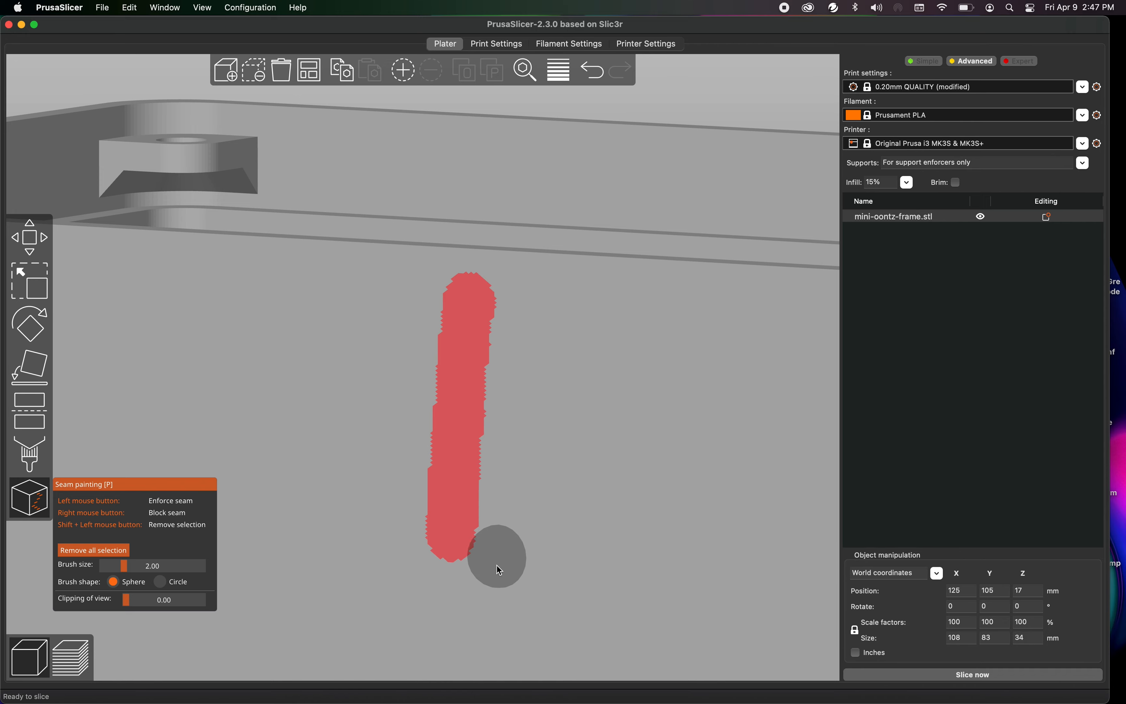
Widen the seam-blocking stripe on the frame's outer wall into a broad rectangular patch and slice the frame to inspect that wall.
{"action": "mouse_move", "coordinate": [465, 308]}
{"action": "left_mouse_down"}
{"action": "mouse_move", "coordinate": [614, 321]}
{"action": "mouse_move", "coordinate": [599, 520]}
{"action": "mouse_move", "coordinate": [495, 538]}
{"action": "mouse_move", "coordinate": [578, 495]}
{"action": "mouse_move", "coordinate": [460, 486]}
{"action": "mouse_move", "coordinate": [536, 442]}
{"action": "mouse_move", "coordinate": [578, 390]}
{"action": "mouse_move", "coordinate": [545, 402]}
{"action": "mouse_move", "coordinate": [495, 393]}
{"action": "mouse_move", "coordinate": [500, 447]}
{"action": "mouse_move", "coordinate": [602, 521]}
{"action": "mouse_move", "coordinate": [617, 490]}
{"action": "mouse_move", "coordinate": [611, 538]}
{"action": "mouse_move", "coordinate": [668, 535]}
{"action": "left_mouse_up"}
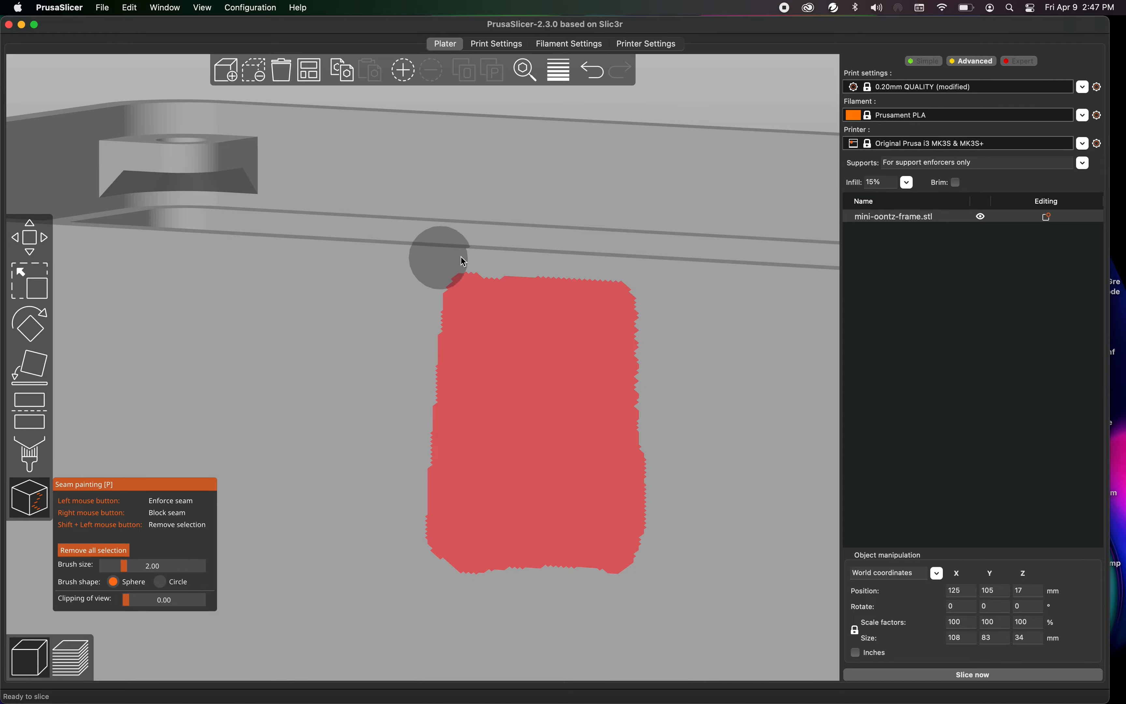
{"action": "left_click", "coordinate": [984, 676]}
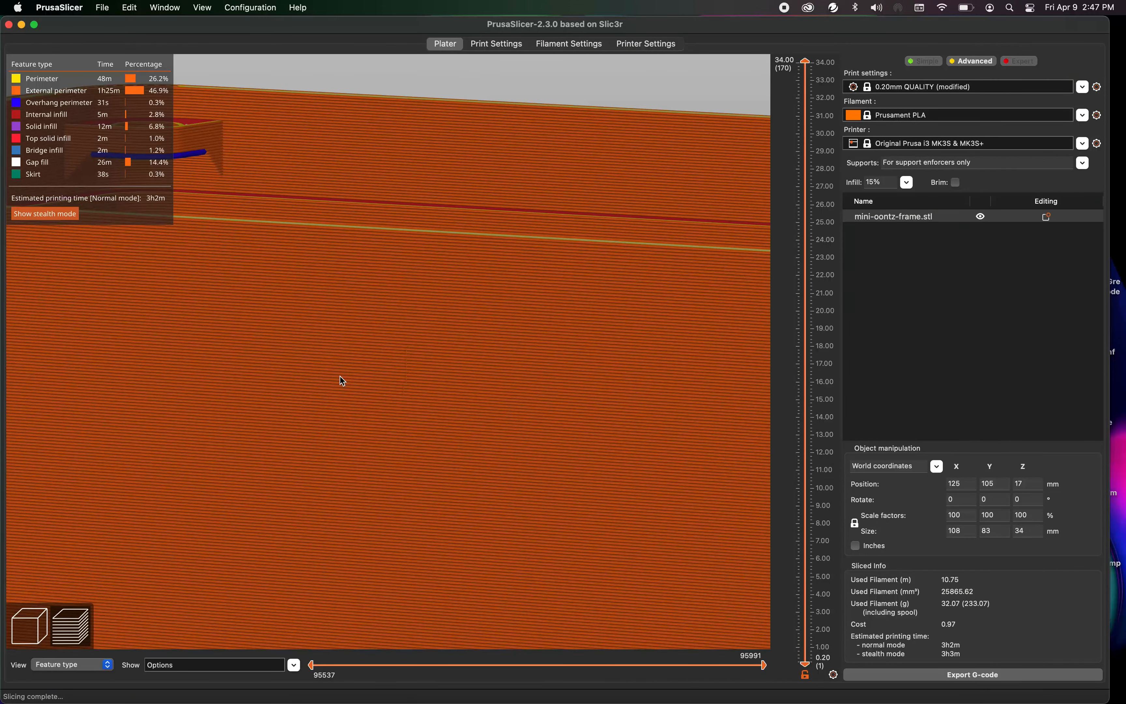
{"action": "scroll", "coordinate": [414, 379], "scroll_direction": "up", "scroll_amount": 1}
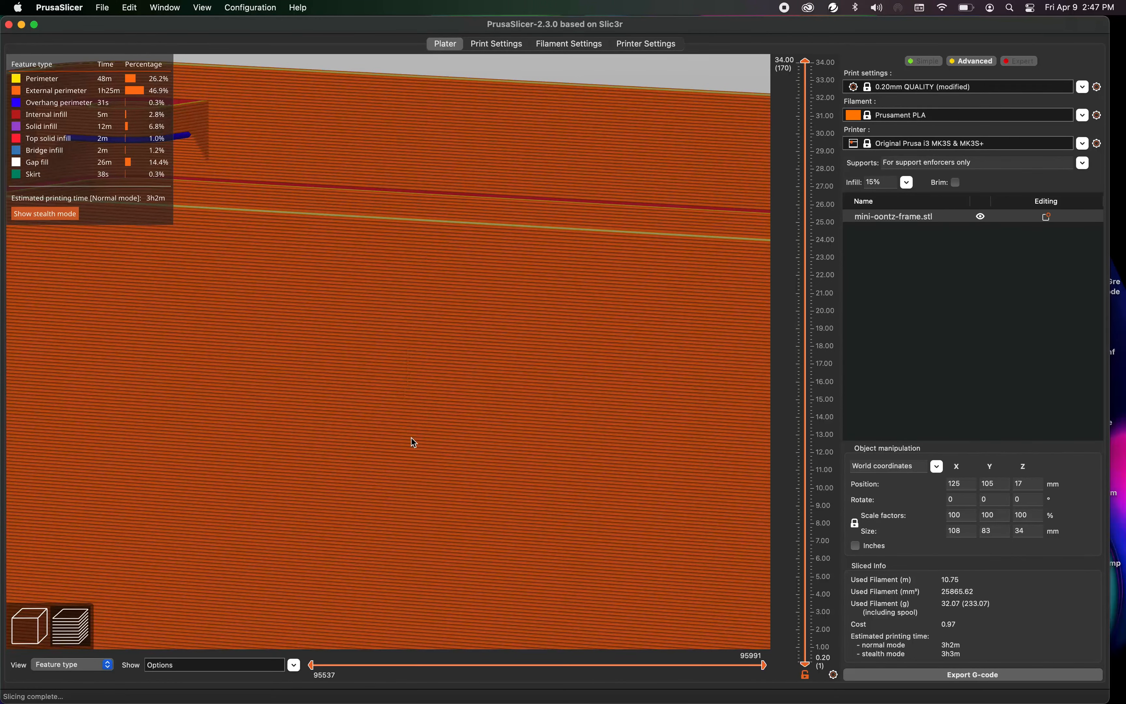
{"action": "scroll", "coordinate": [439, 399], "scroll_direction": "down", "scroll_amount": 2}
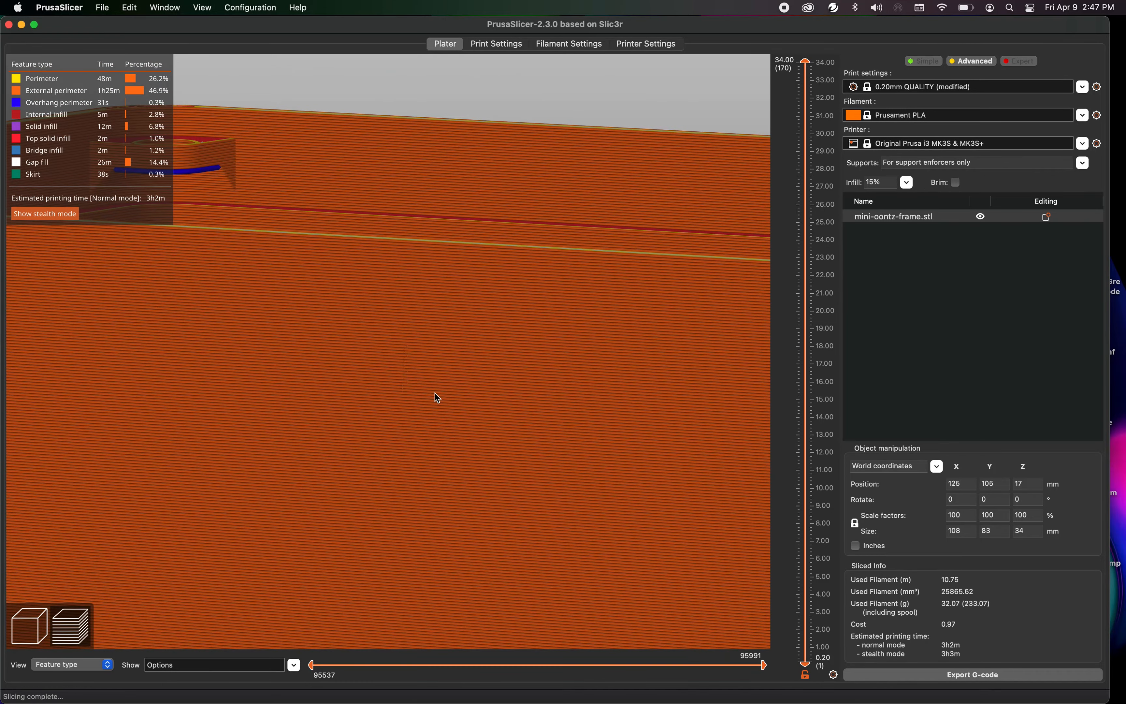
Return to the 3D editor and paint a seam-enforcing stripe down the full height of the outer wall beside the blocked patch.
{"action": "left_click", "coordinate": [43, 629]}
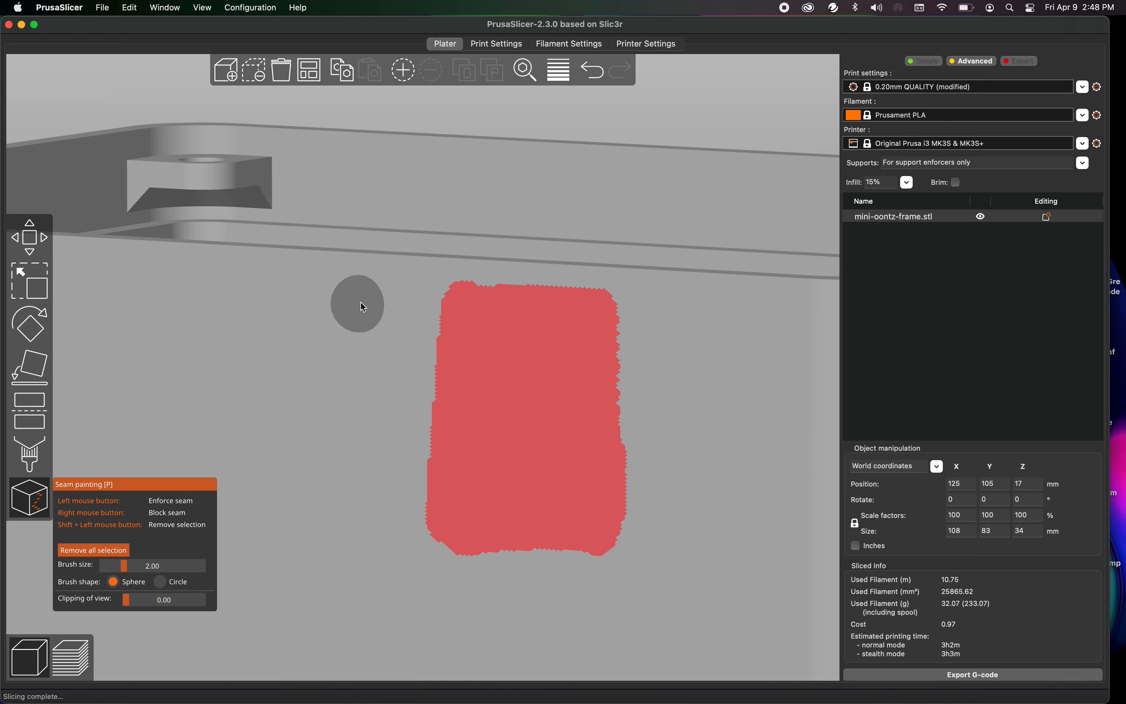
{"action": "left_click", "coordinate": [133, 575], "text": "ctrl"}
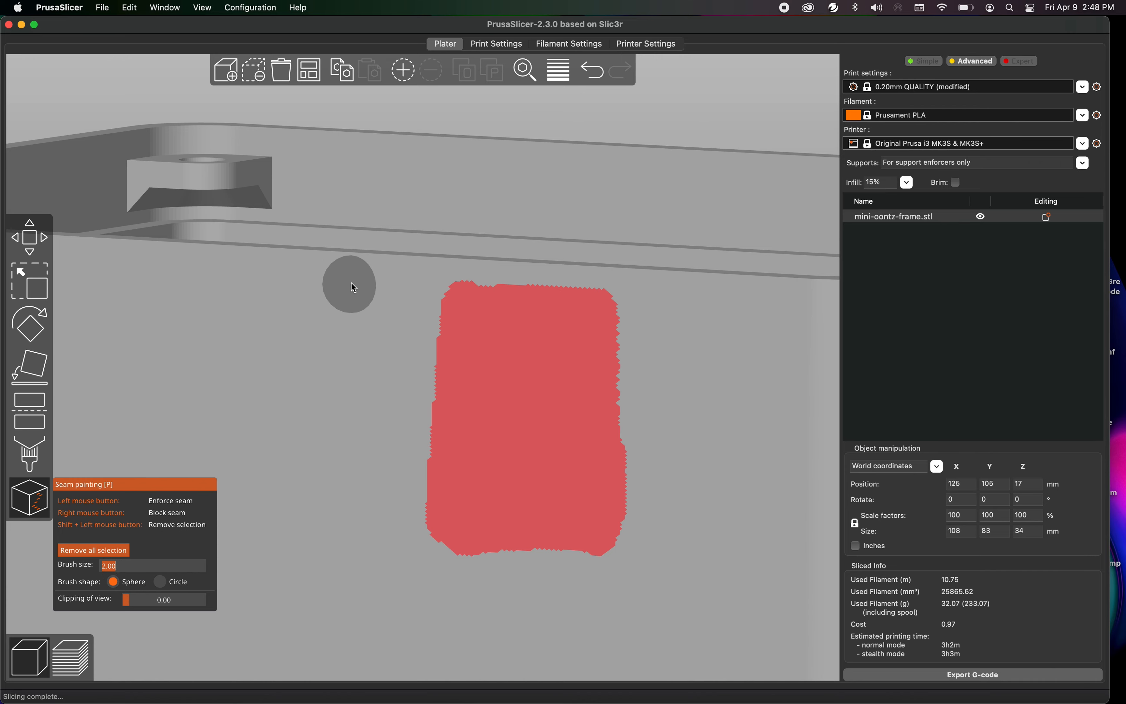
{"action": "right_click_drag", "start_coordinate": [344, 277], "coordinate": [327, 658]}
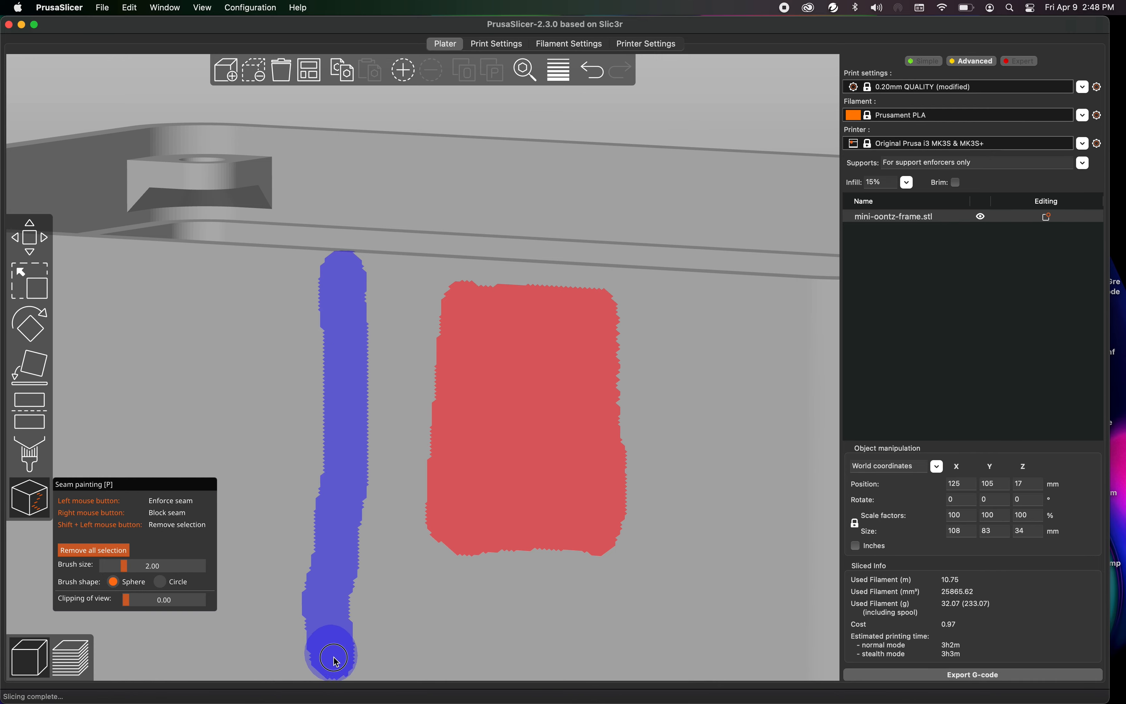
{"action": "scroll", "coordinate": [328, 660], "scroll_direction": "down", "scroll_amount": 3}
{"action": "mouse_move", "coordinate": [346, 593]}
{"action": "right_mouse_down"}
{"action": "mouse_move", "coordinate": [357, 628]}
{"action": "mouse_move", "coordinate": [374, 440]}
{"action": "mouse_move", "coordinate": [369, 320]}
{"action": "mouse_move", "coordinate": [366, 365]}
{"action": "right_mouse_up"}
{"action": "left_click_drag", "start_coordinate": [364, 361], "coordinate": [353, 641]}
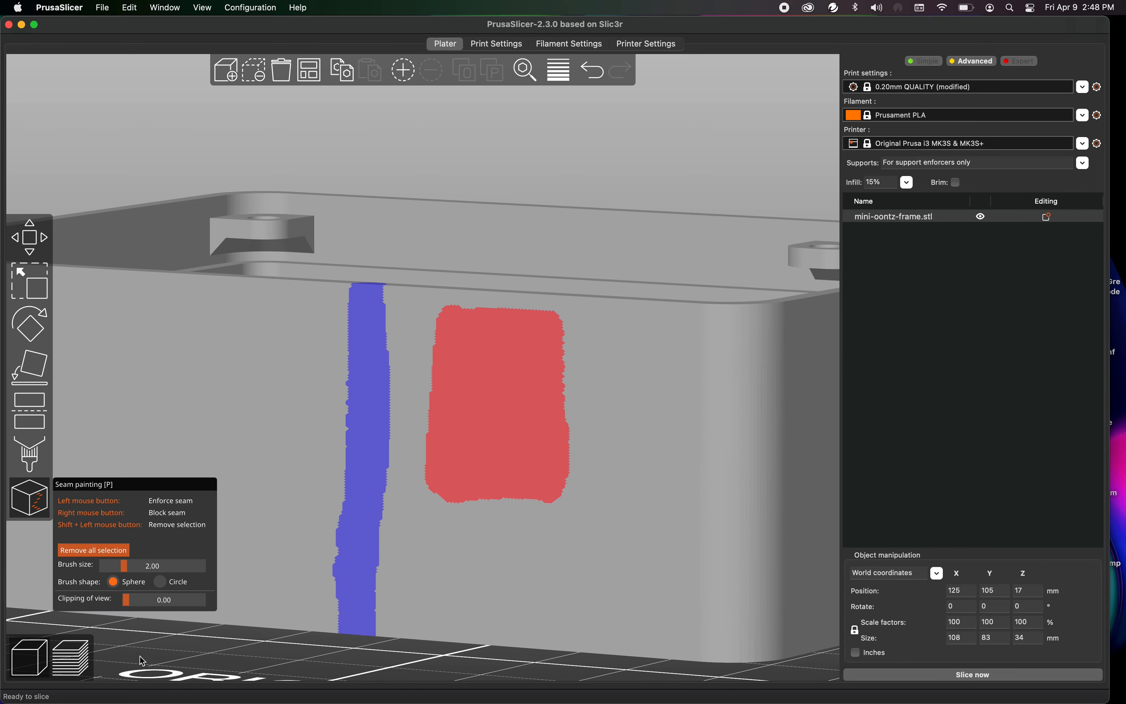
Slice the frame and inspect the outer wall's layer lines up close for the seam along the enforced stripe.
{"action": "left_click", "coordinate": [976, 677]}
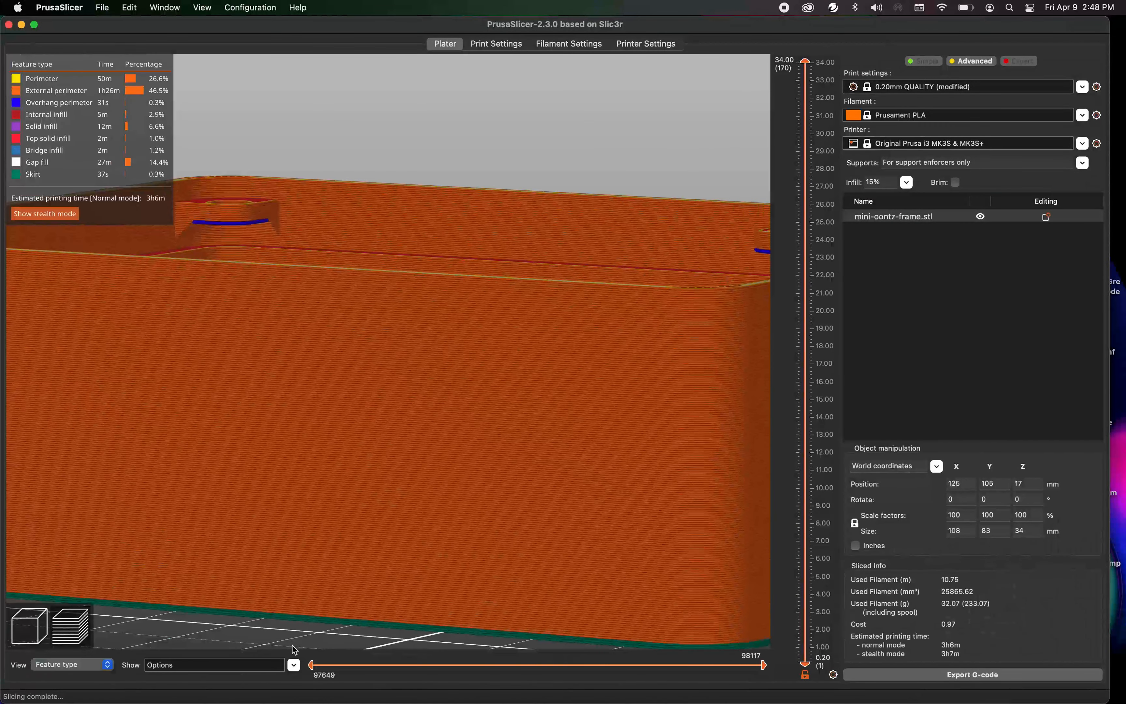
{"action": "scroll", "coordinate": [377, 591], "scroll_direction": "up", "scroll_amount": 5}
{"action": "scroll", "coordinate": [274, 319], "scroll_direction": "down", "scroll_amount": 4}
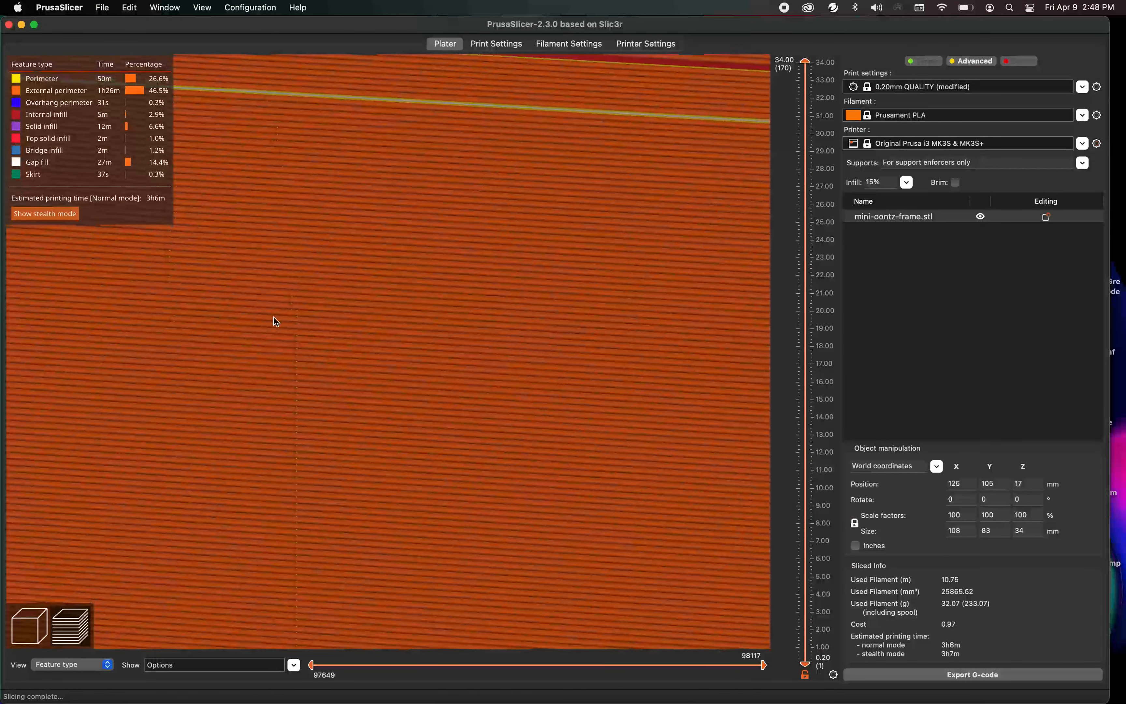
{"action": "right_click_drag", "start_coordinate": [291, 389], "coordinate": [318, 359]}
{"action": "left_click_drag", "start_coordinate": [318, 359], "coordinate": [320, 356]}
Return to the 3D editor, view the whole painted frame, and switch from seam painting to the Move tool.
{"action": "left_click", "coordinate": [29, 641]}
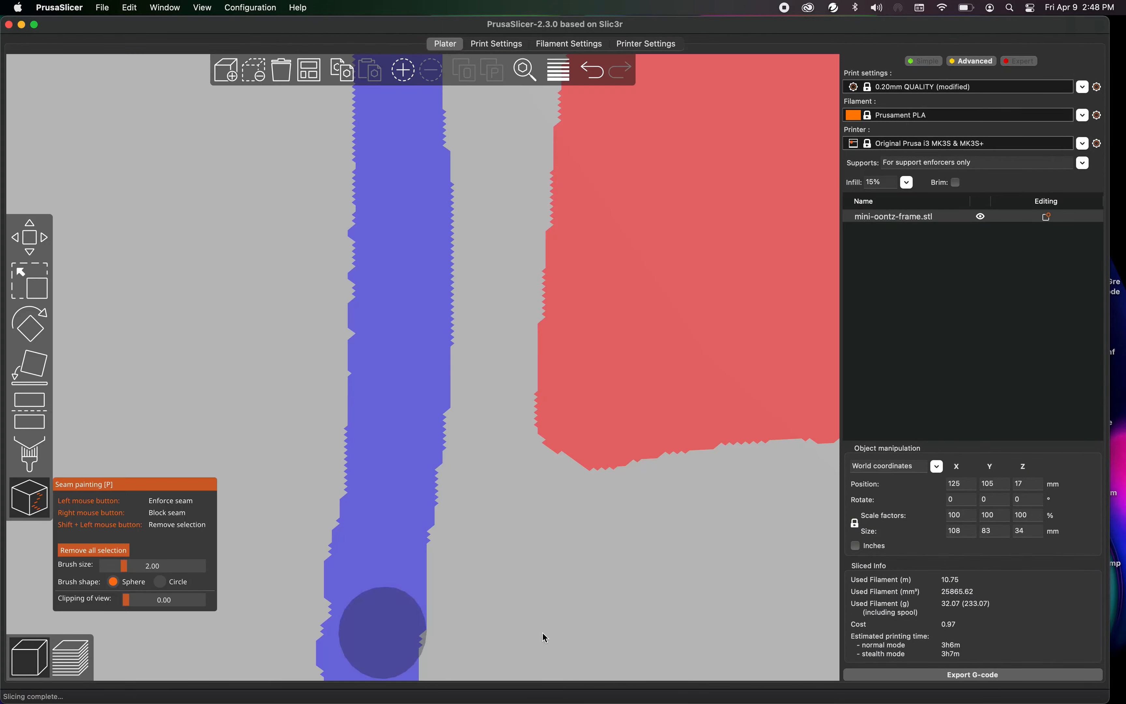
{"action": "scroll", "coordinate": [646, 347], "scroll_direction": "down", "scroll_amount": 5}
{"action": "left_click_drag", "start_coordinate": [629, 484], "coordinate": [620, 539]}
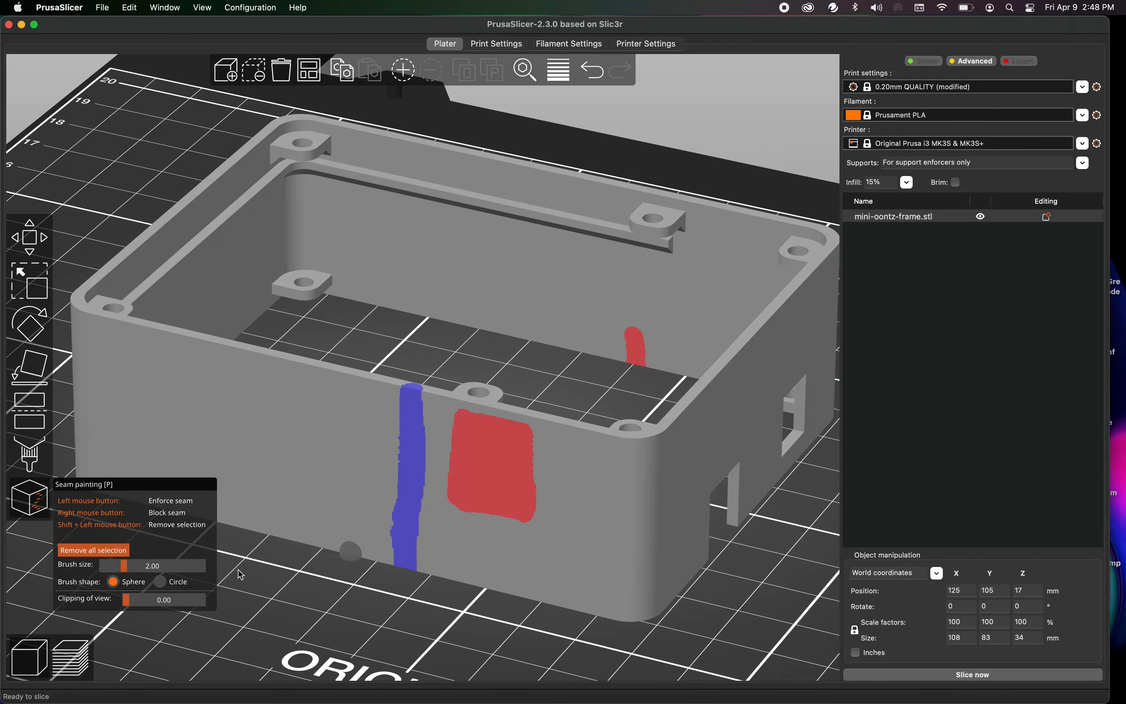
{"action": "left_click", "coordinate": [33, 245]}
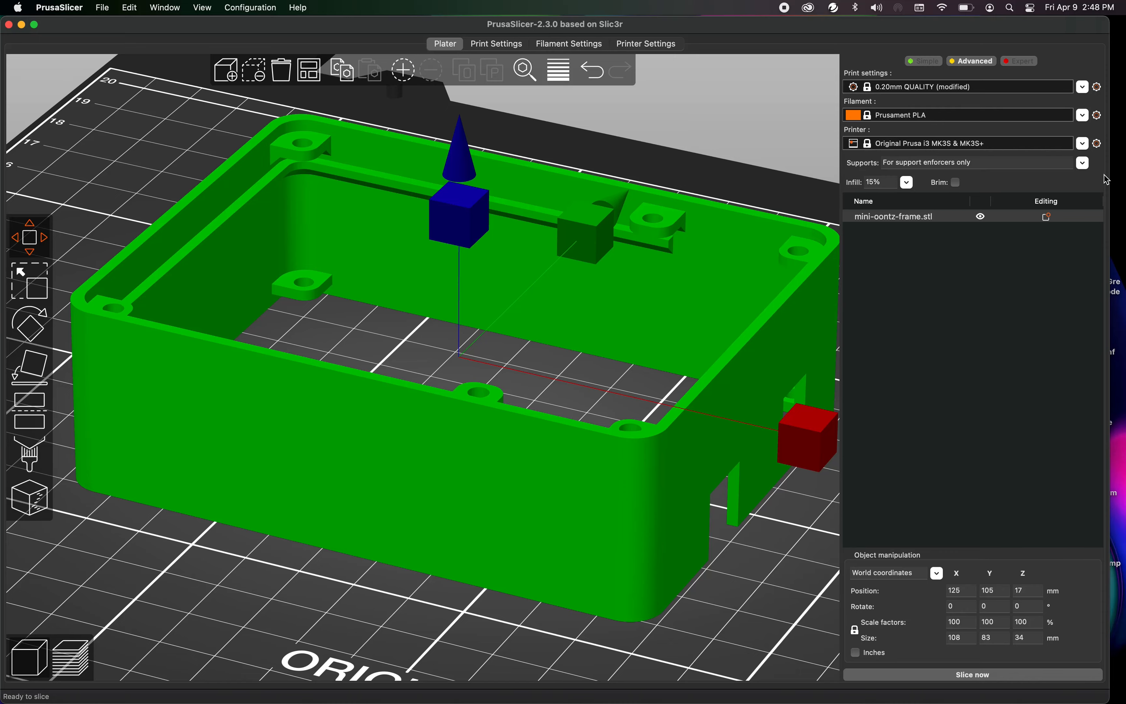
Enable the brim for the frame and slice it to view the brim around its base.
{"action": "left_click", "coordinate": [956, 183]}
{"action": "left_click", "coordinate": [990, 675]}
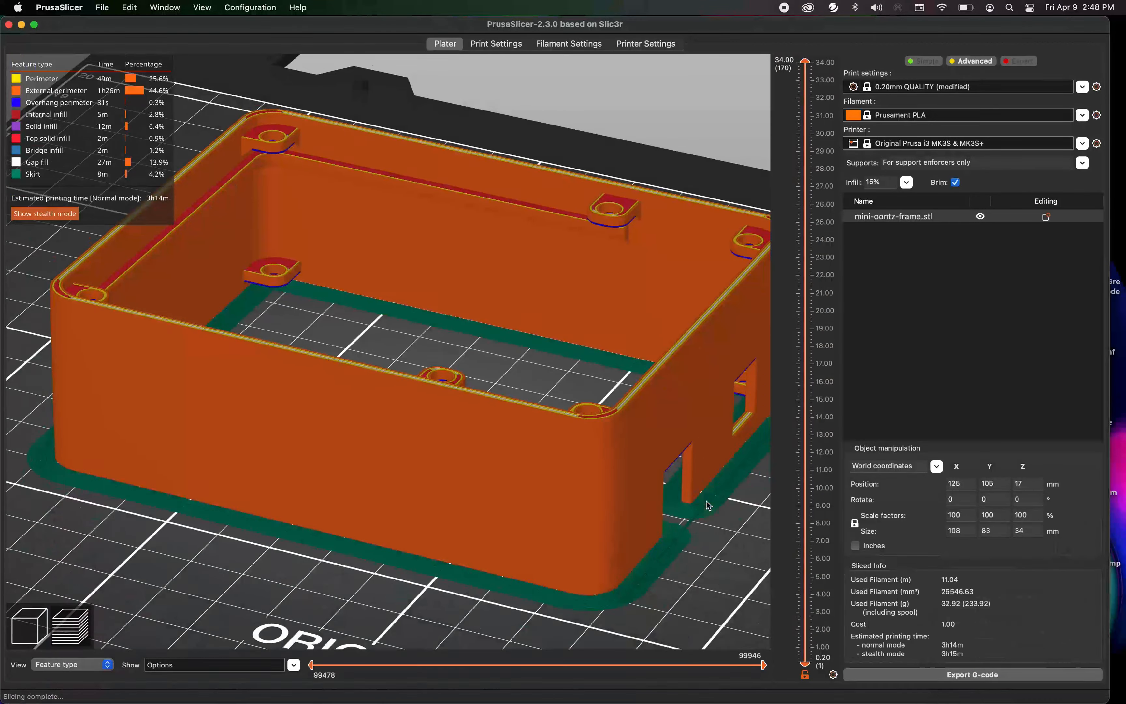
{"action": "left_click_drag", "start_coordinate": [710, 544], "coordinate": [636, 533]}
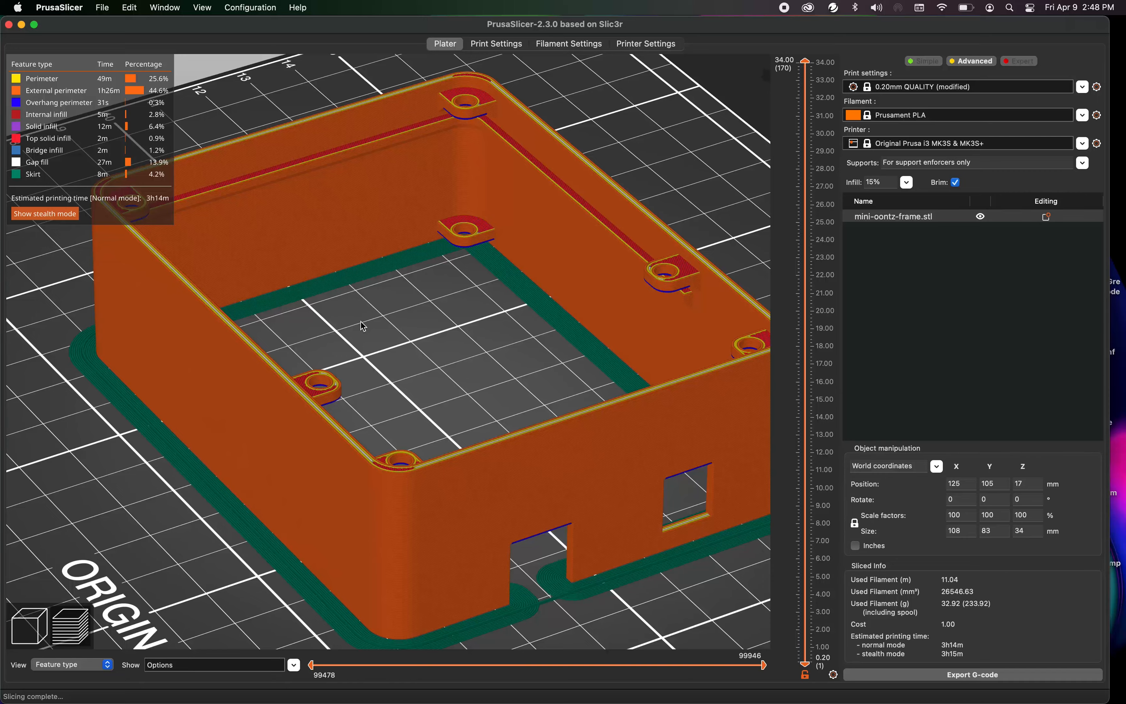
Delete the frame in the 3D editor and load Baby_Yoda_v2.2-Remix-without-base.stl from the Finder folder onto the bed.
{"action": "left_click", "coordinate": [29, 625]}
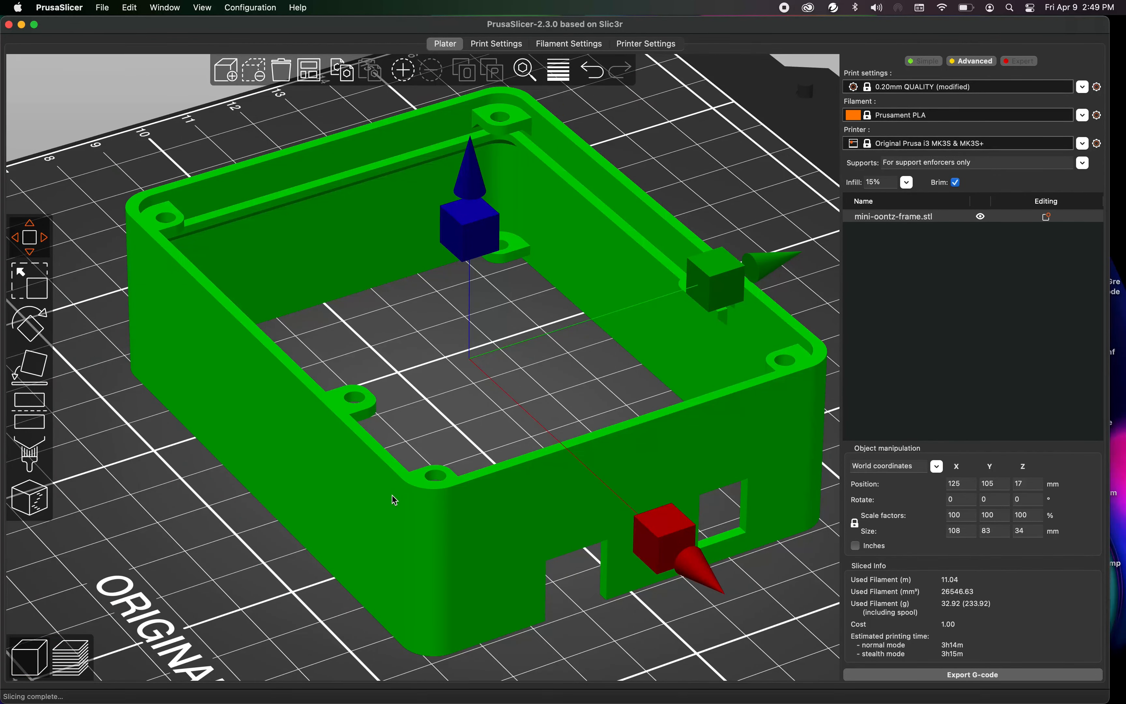
{"action": "key", "text": "Delete"}
{"action": "key", "text": "super+Tab"}
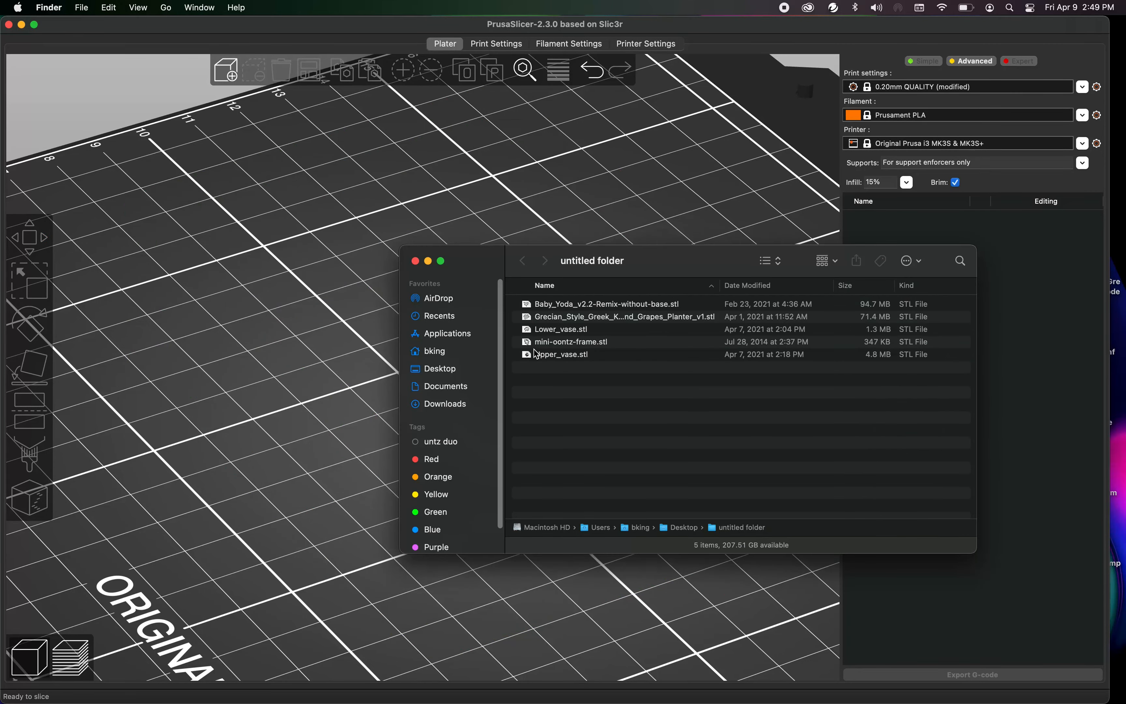
{"action": "left_click_drag", "start_coordinate": [552, 309], "coordinate": [318, 331]}
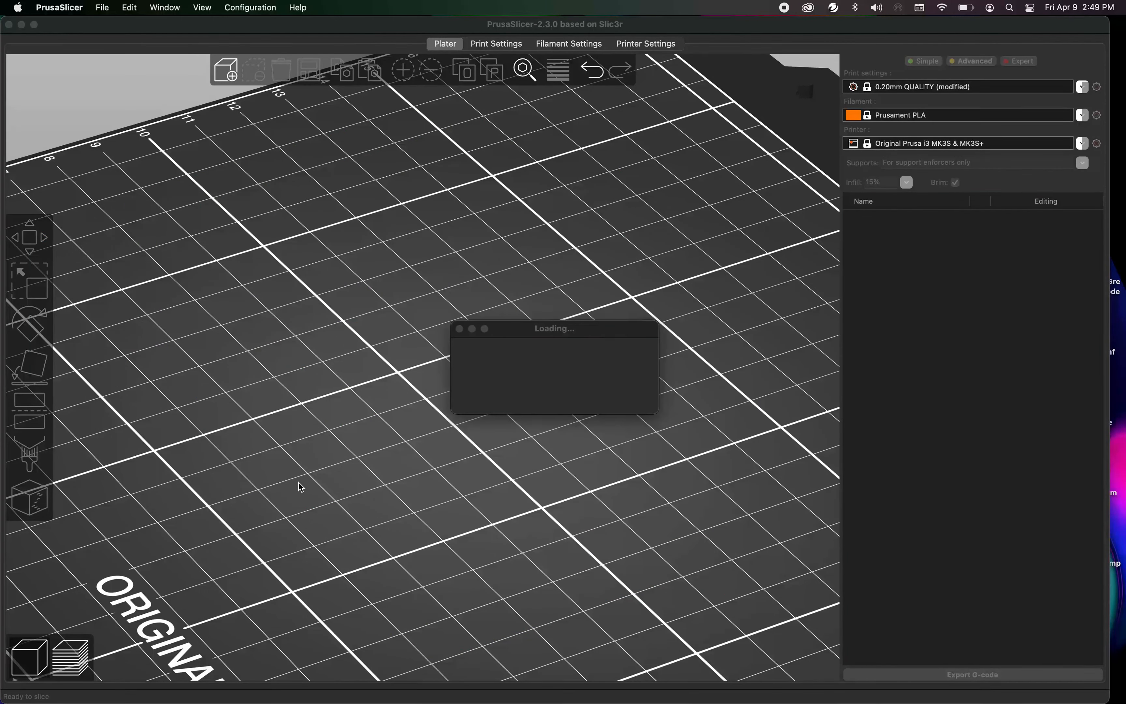
{"action": "left_click_drag", "start_coordinate": [614, 372], "coordinate": [673, 473]}
{"action": "scroll", "coordinate": [679, 472], "scroll_direction": "up", "scroll_amount": 2}
{"action": "left_click", "coordinate": [427, 363]}
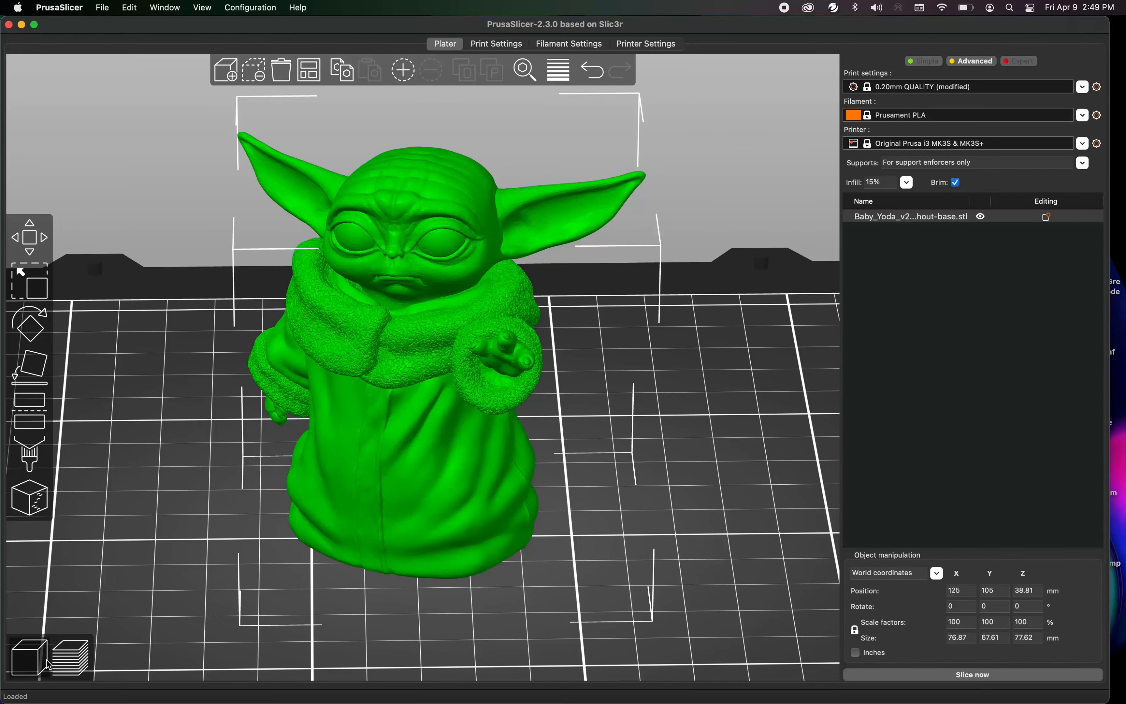
Slice Baby Yoda in the preview and lower the displayed layers to 49.00 mm to examine the infill inside the body.
{"action": "left_click", "coordinate": [70, 656]}
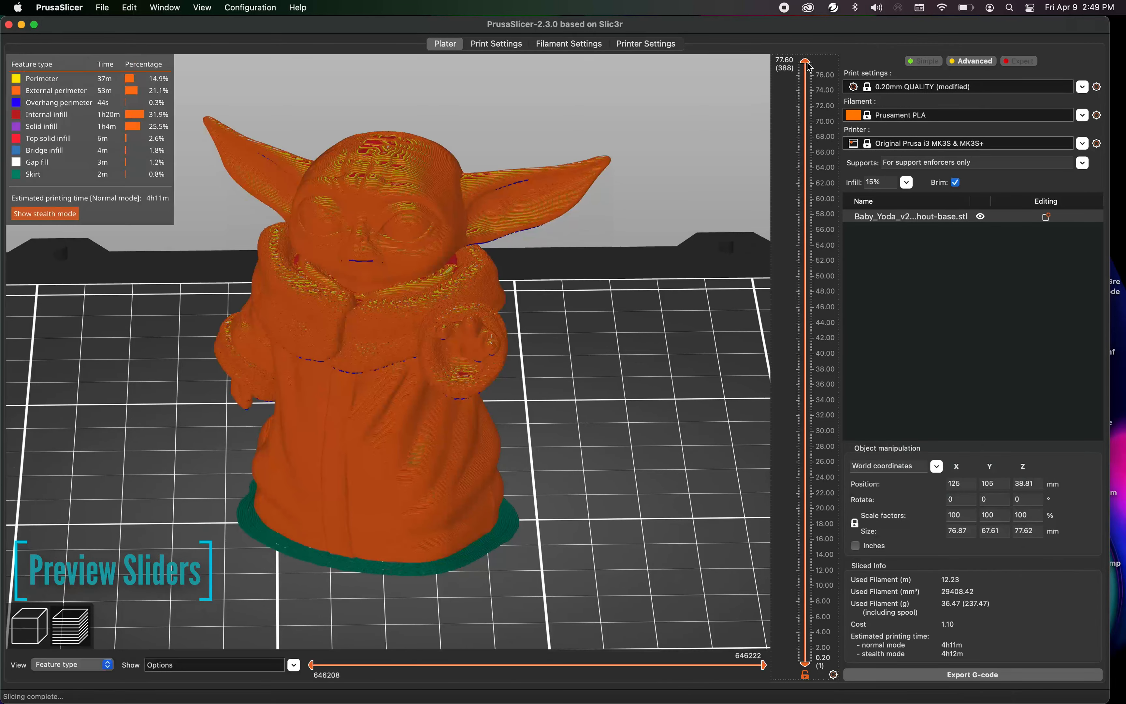
{"action": "left_click_drag", "start_coordinate": [809, 66], "coordinate": [784, 290]}
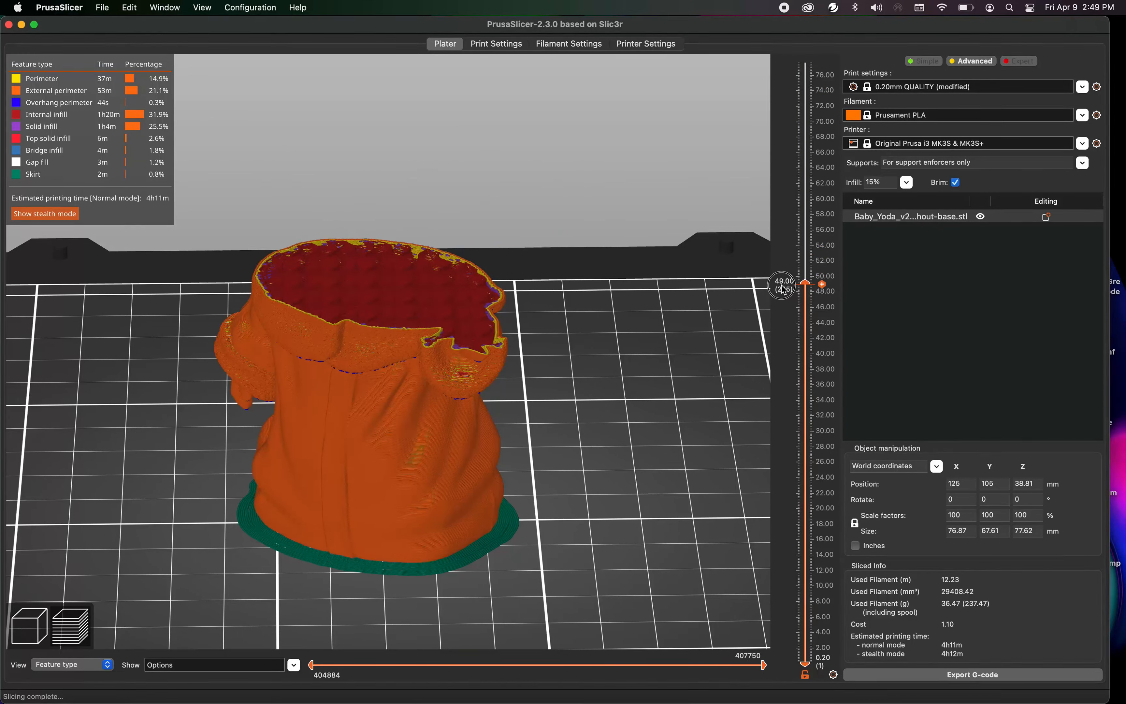
{"action": "right_click_drag", "start_coordinate": [539, 303], "coordinate": [587, 311]}
{"action": "right_click_drag", "start_coordinate": [569, 367], "coordinate": [566, 374]}
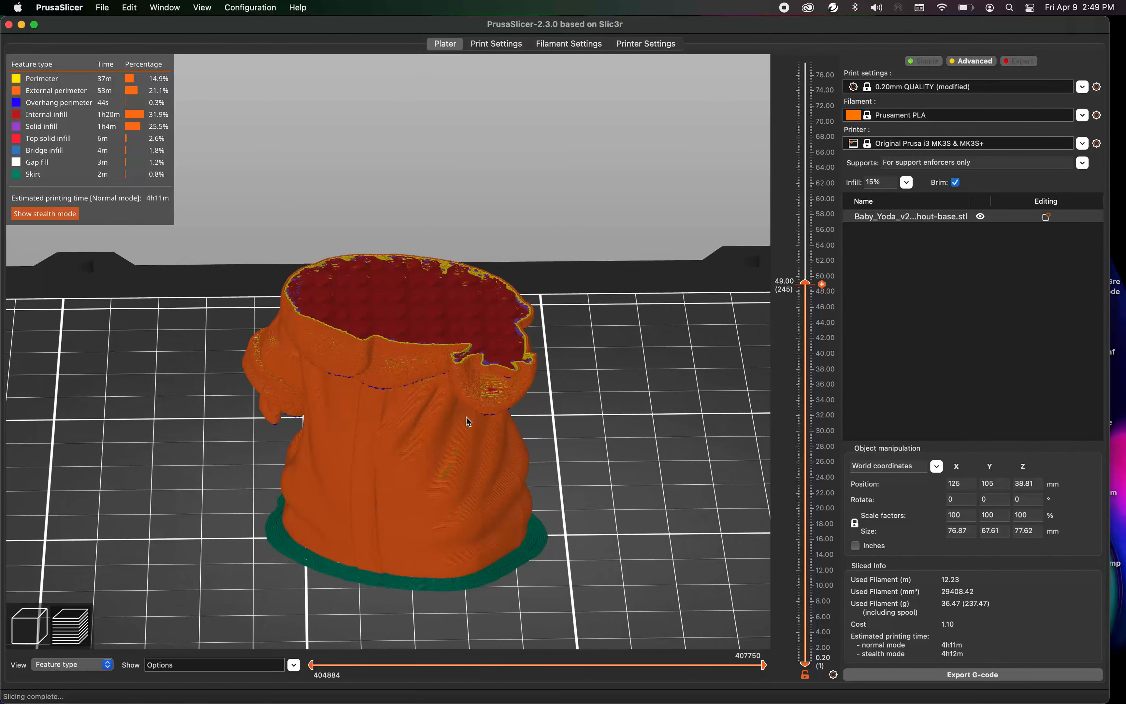
{"action": "left_click_drag", "start_coordinate": [467, 417], "coordinate": [440, 439]}
{"action": "scroll", "coordinate": [402, 304], "scroll_direction": "up", "scroll_amount": 5}
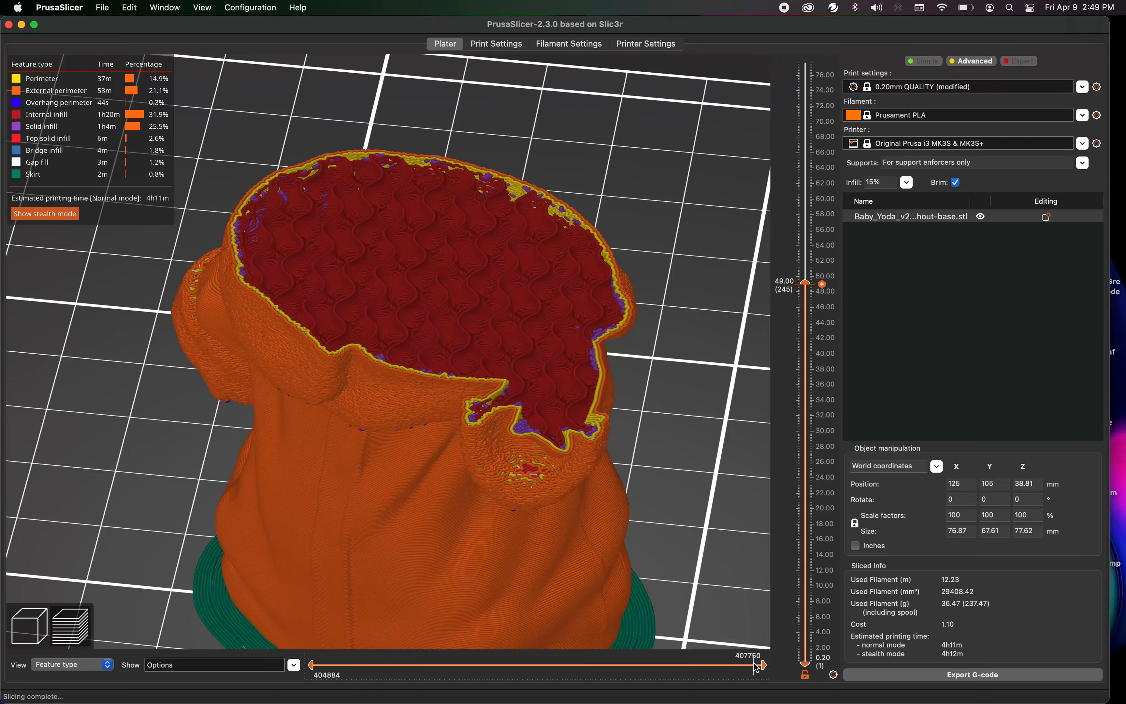
Scrub through the current layer's toolpath, and raise the displayed layers to 59.00 mm to view the cross-section through the head.
{"action": "mouse_move", "coordinate": [765, 670]}
{"action": "left_mouse_down"}
{"action": "mouse_move", "coordinate": [294, 673]}
{"action": "mouse_move", "coordinate": [579, 689]}
{"action": "mouse_move", "coordinate": [765, 674]}
{"action": "left_mouse_up"}
{"action": "left_click_drag", "start_coordinate": [805, 282], "coordinate": [796, 207]}
{"action": "right_click_drag", "start_coordinate": [702, 262], "coordinate": [694, 332]}
{"action": "left_click_drag", "start_coordinate": [694, 332], "coordinate": [695, 328]}
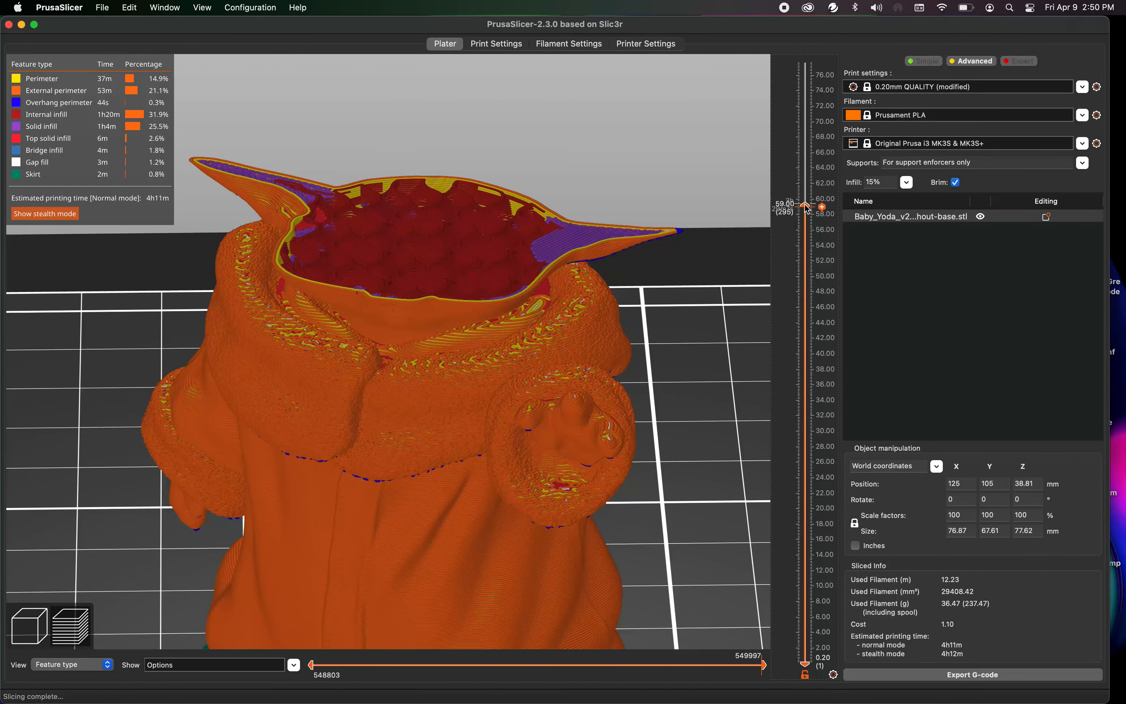
Add a color change (M600) to Baby Yoda at the 52.80 mm layer, using green as the new color.
{"action": "left_click_drag", "start_coordinate": [805, 205], "coordinate": [798, 260]}
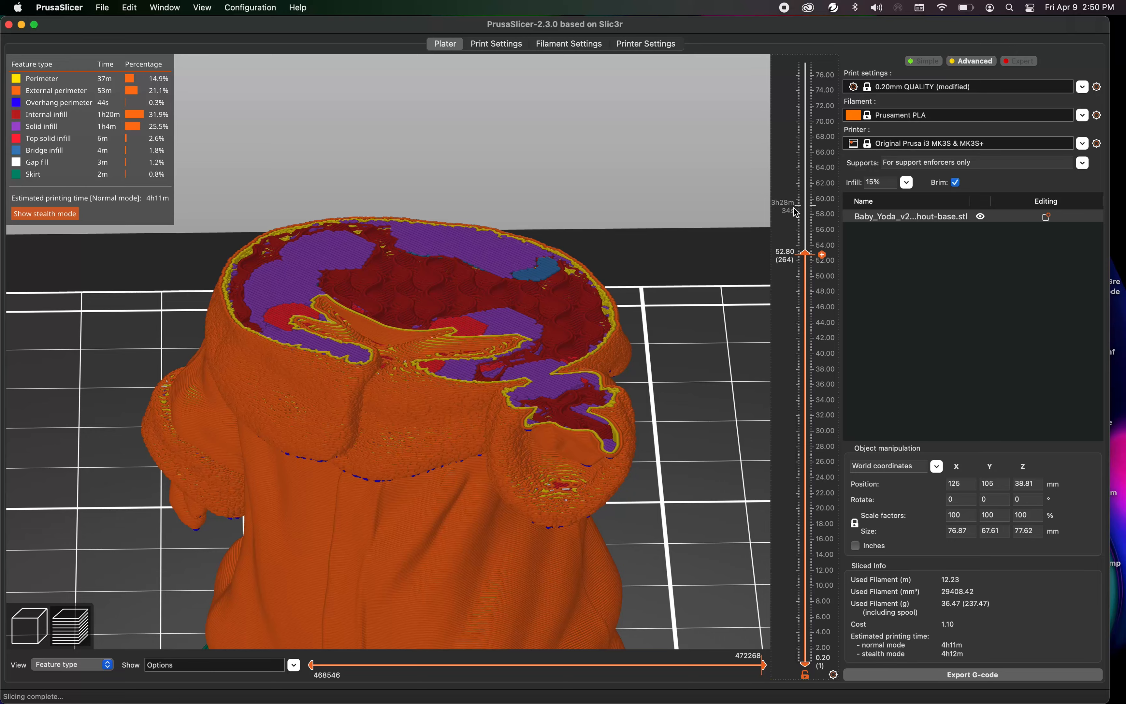
{"action": "right_click", "coordinate": [821, 255]}
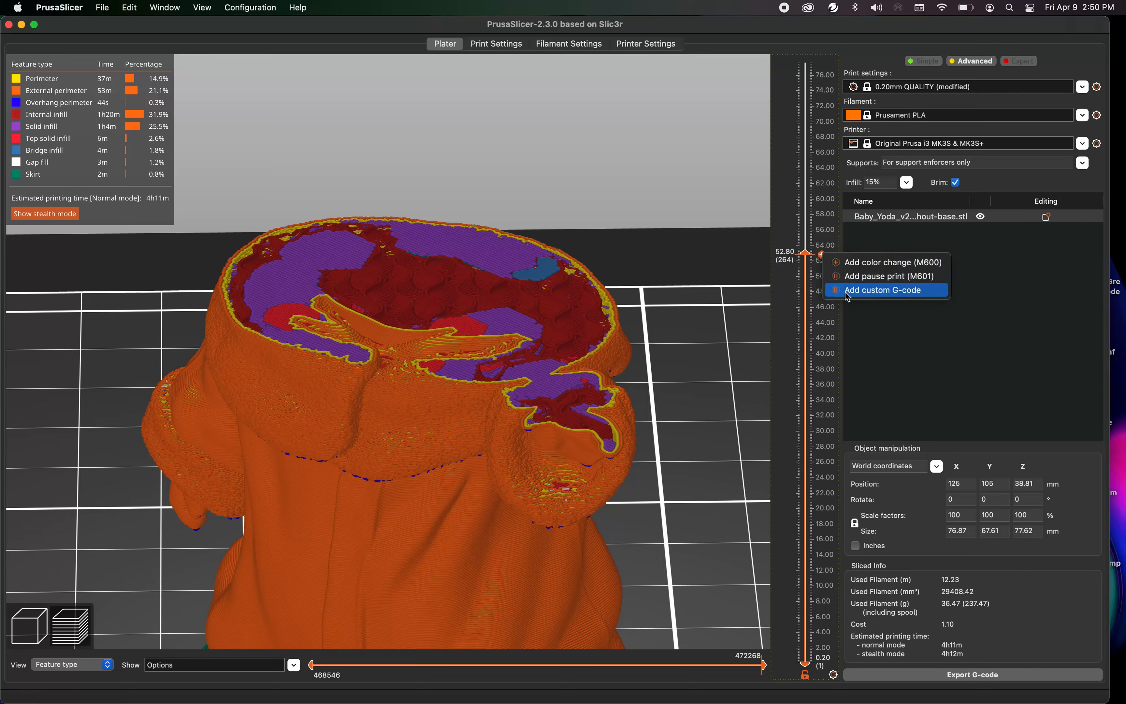
{"action": "left_click", "coordinate": [857, 263]}
{"action": "left_click_drag", "start_coordinate": [596, 212], "coordinate": [541, 208]}
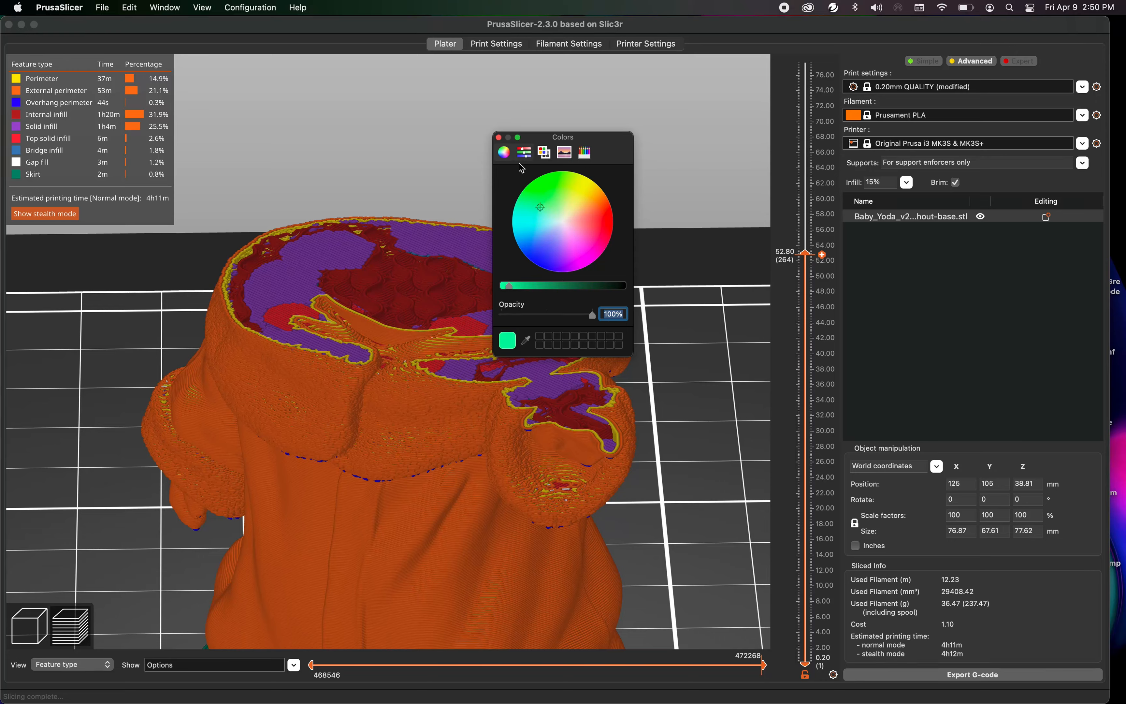
{"action": "left_click", "coordinate": [498, 137]}
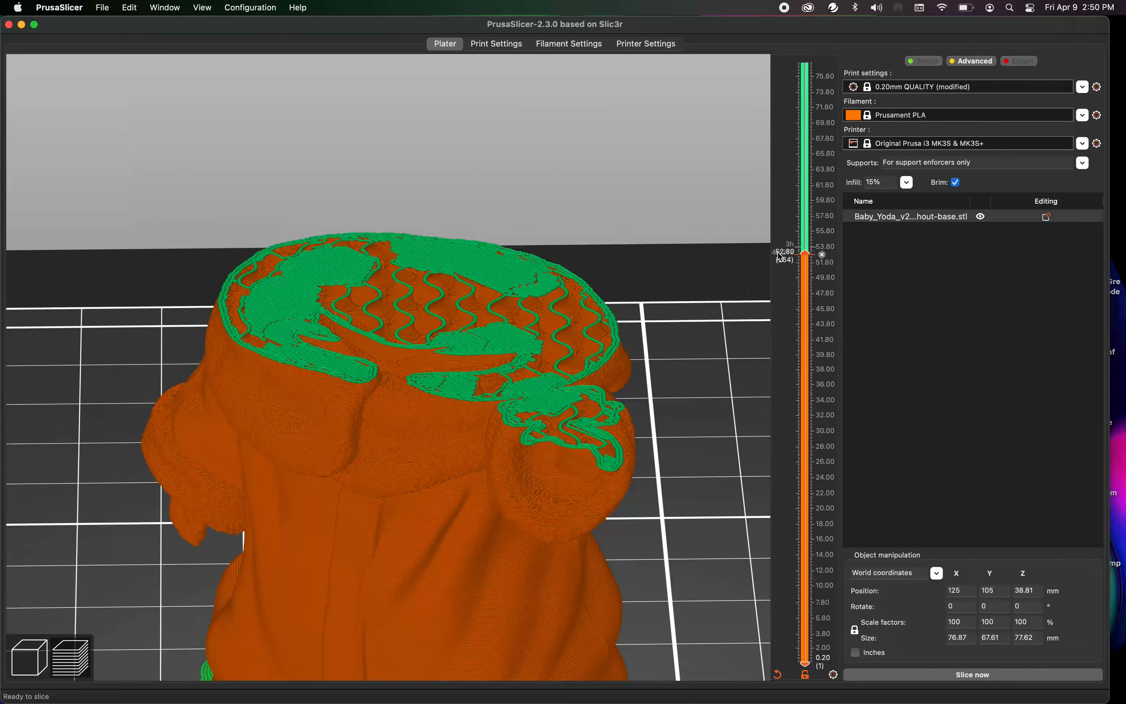
Move the displayed layers between the color change height and the full 77.60 mm to examine the two-color Baby Yoda.
{"action": "left_click_drag", "start_coordinate": [806, 257], "coordinate": [797, 67]}
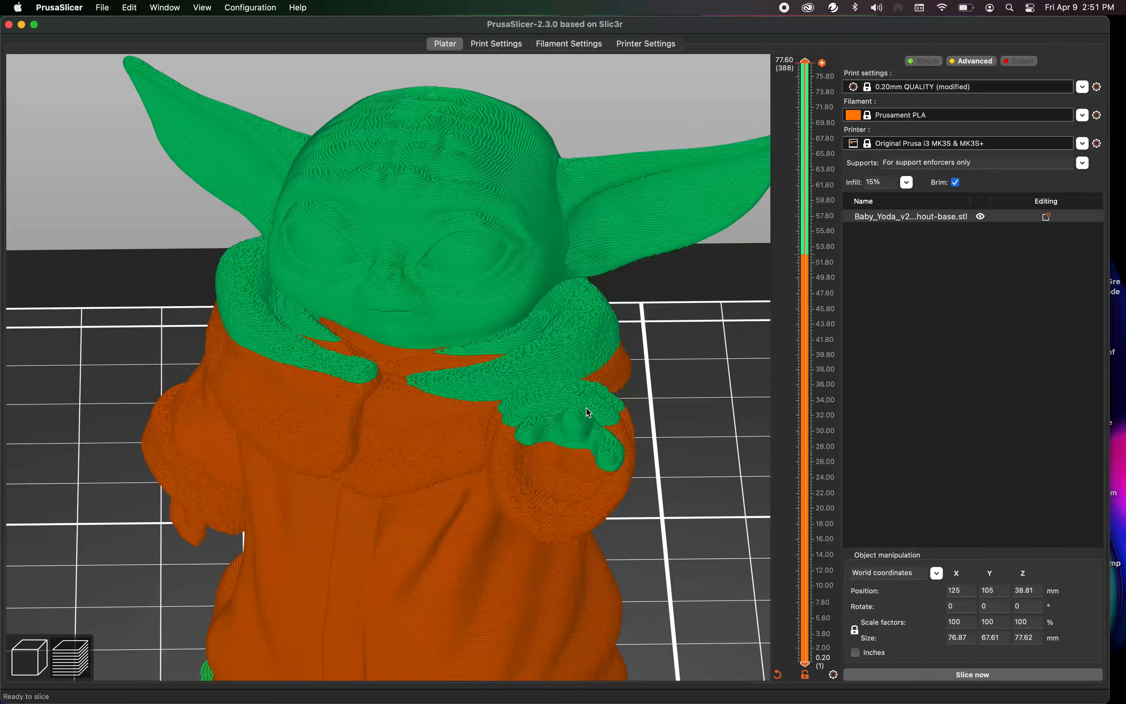
{"action": "left_click_drag", "start_coordinate": [805, 62], "coordinate": [813, 261]}
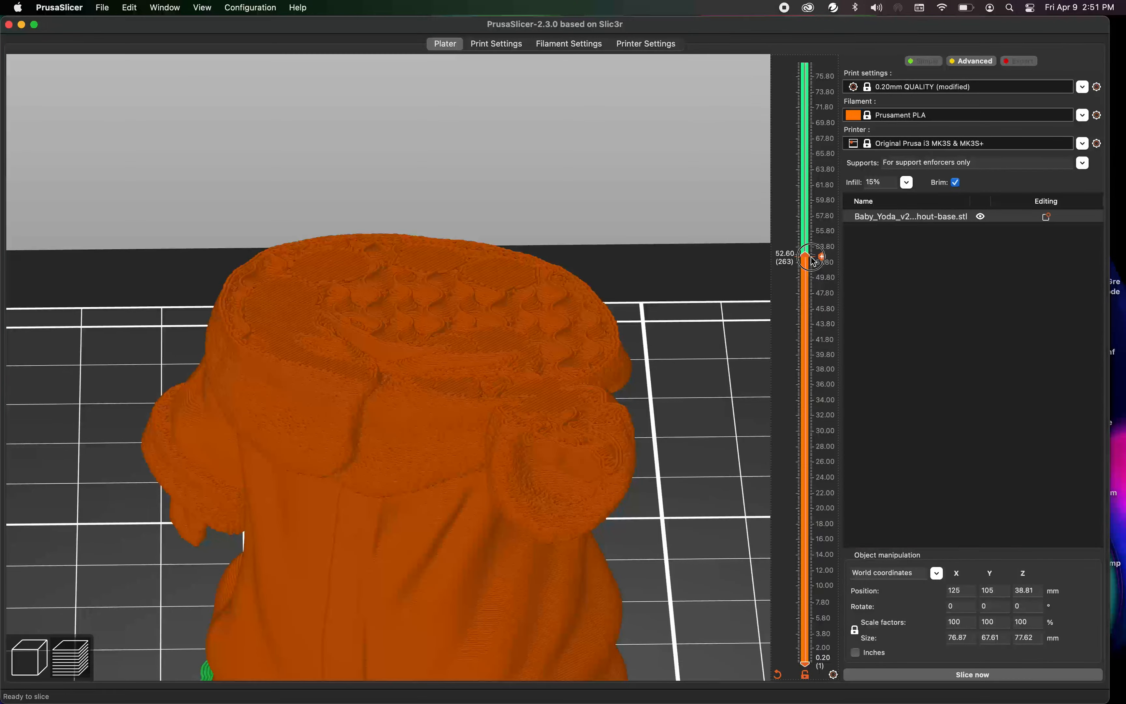
{"action": "left_click_drag", "start_coordinate": [813, 262], "coordinate": [805, 62]}
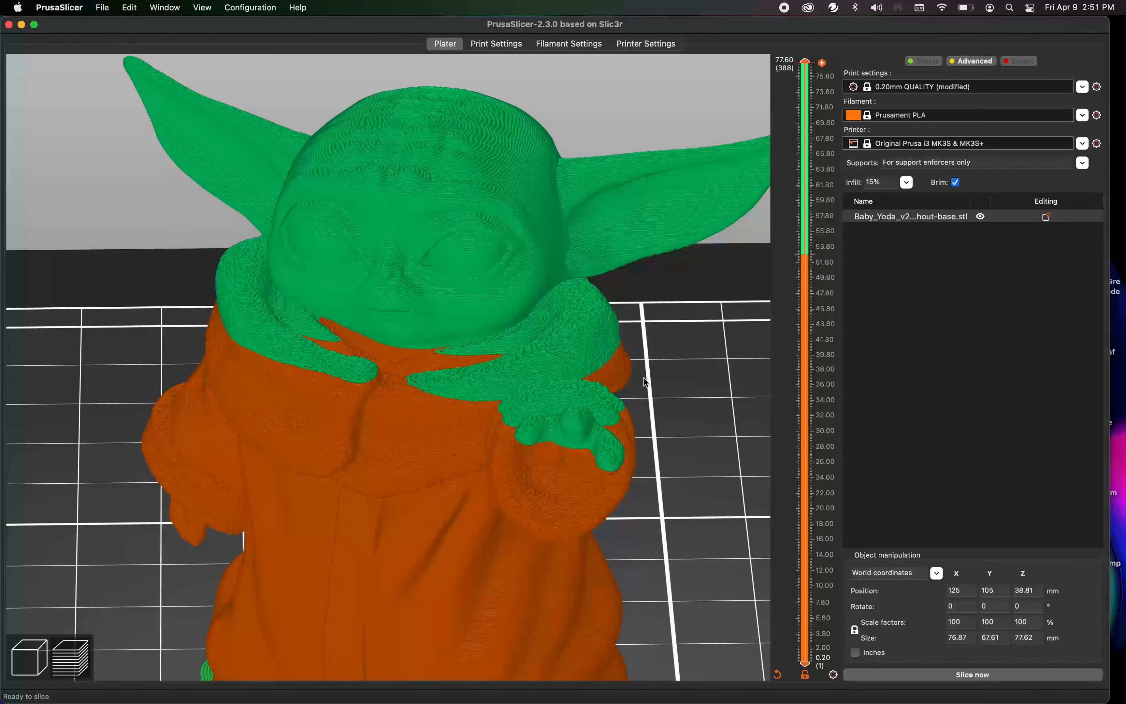
{"action": "scroll", "coordinate": [644, 378], "scroll_direction": "down", "scroll_amount": 5}
{"action": "left_click_drag", "start_coordinate": [637, 371], "coordinate": [568, 392]}
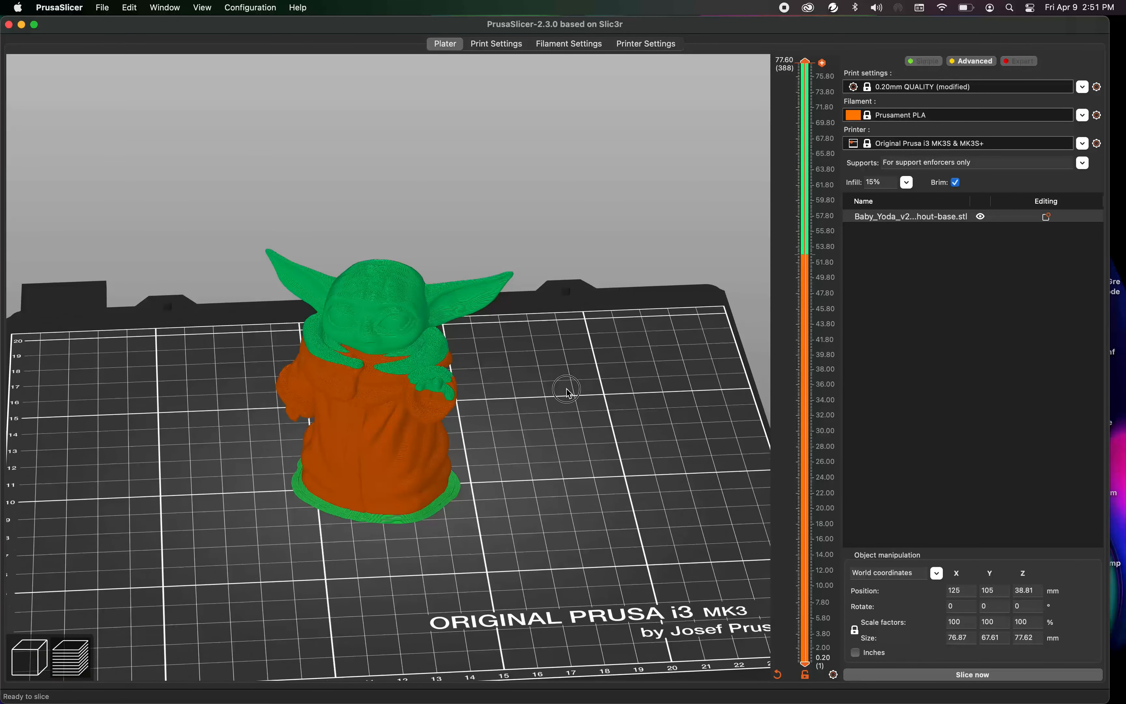
{"action": "scroll", "coordinate": [550, 390], "scroll_direction": "up", "scroll_amount": 8}
{"action": "scroll", "coordinate": [550, 390], "scroll_direction": "down", "scroll_amount": 1}
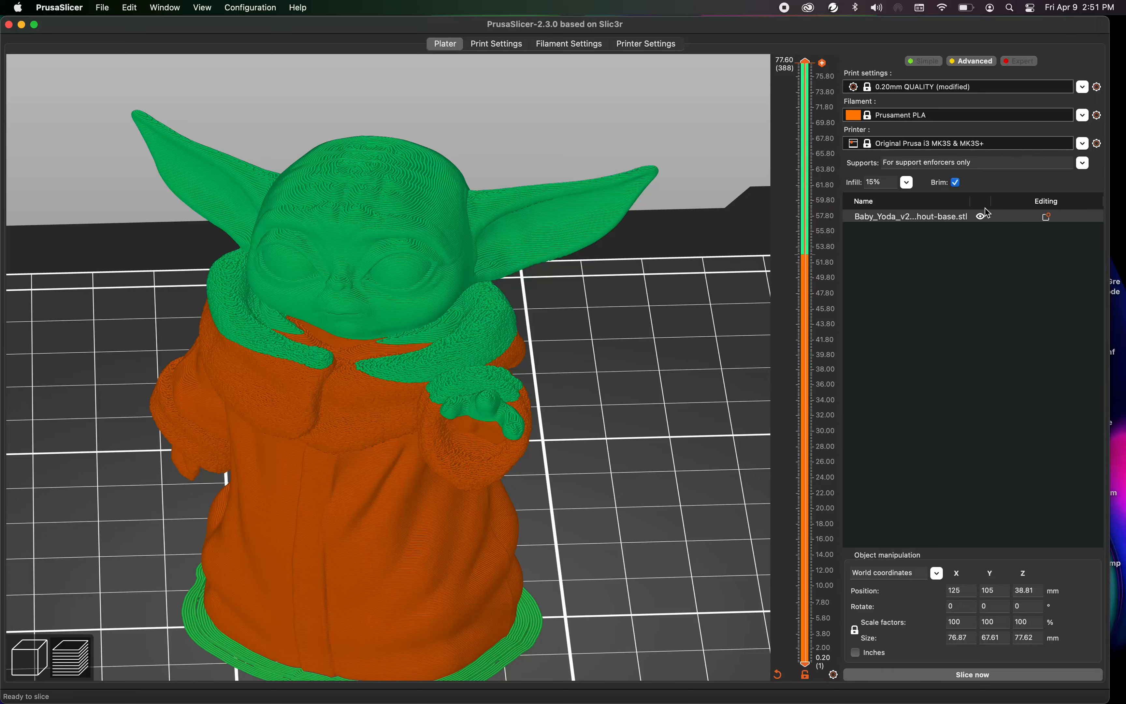
Set supports to Everywhere and slice Baby Yoda again.
{"action": "left_click", "coordinate": [1060, 163]}
{"action": "left_click", "coordinate": [989, 212]}
{"action": "left_click", "coordinate": [993, 674]}
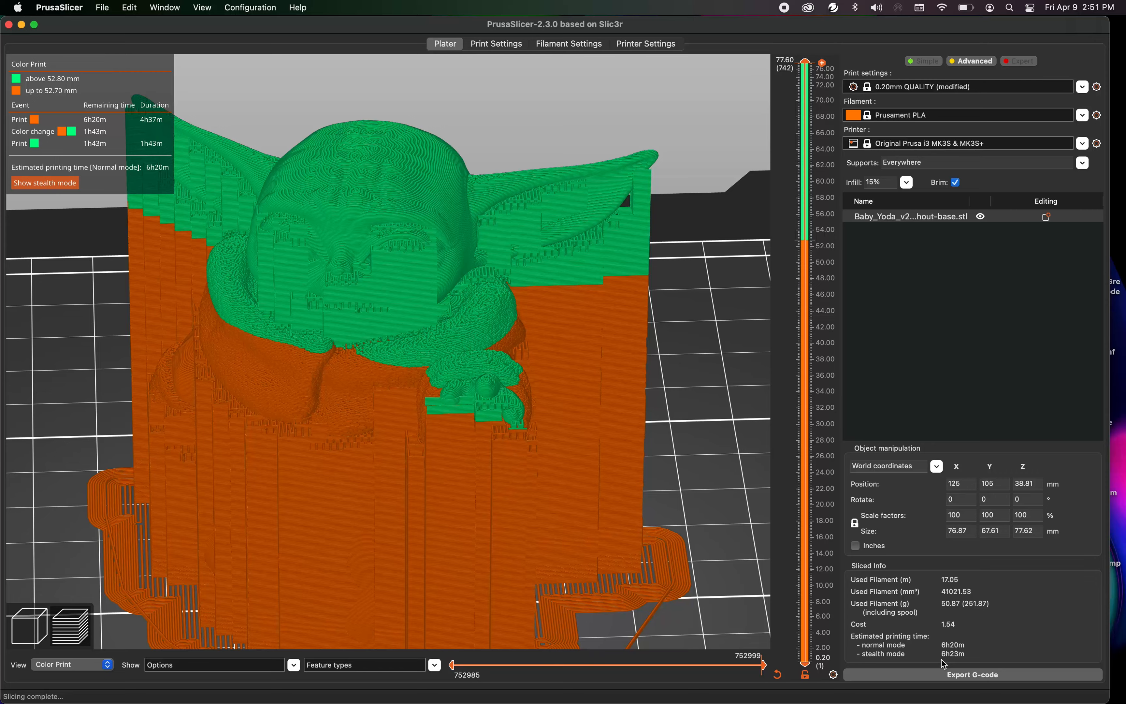
Review the available print settings, filament and printer presets without switching to a different one.
{"action": "left_click", "coordinate": [899, 88]}
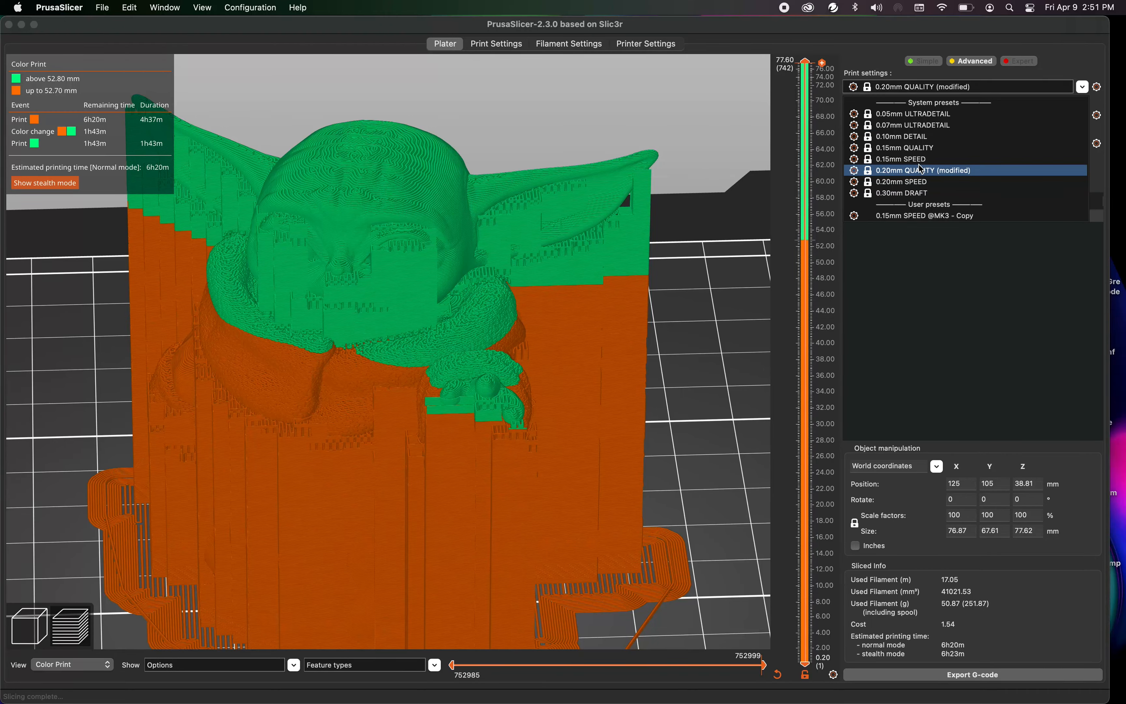
{"action": "left_click", "coordinate": [952, 259]}
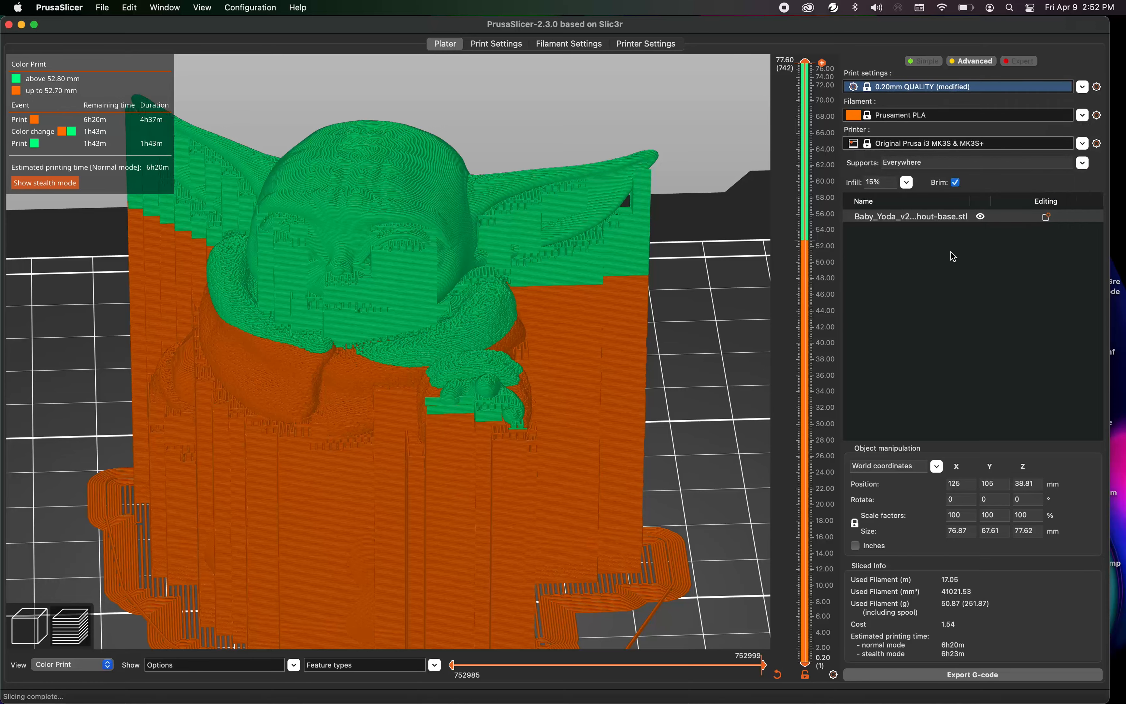
{"action": "left_click", "coordinate": [923, 120]}
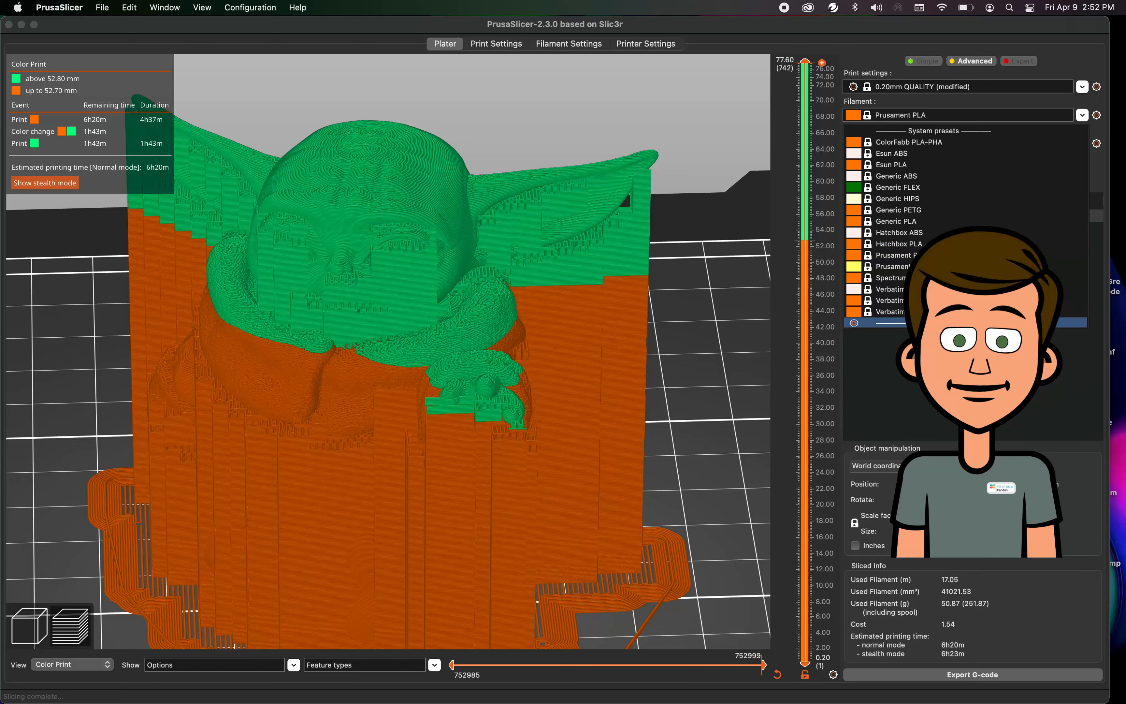
{"action": "left_click", "coordinate": [923, 255]}
{"action": "left_click", "coordinate": [926, 144]}
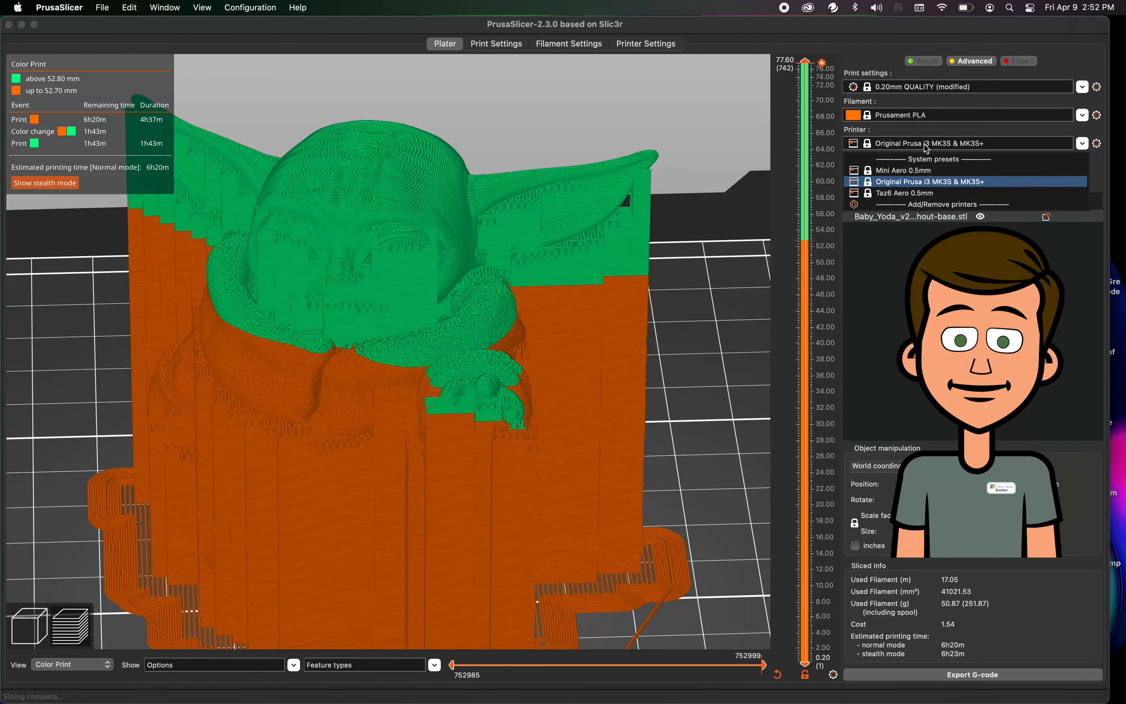
{"action": "left_click", "coordinate": [926, 148]}
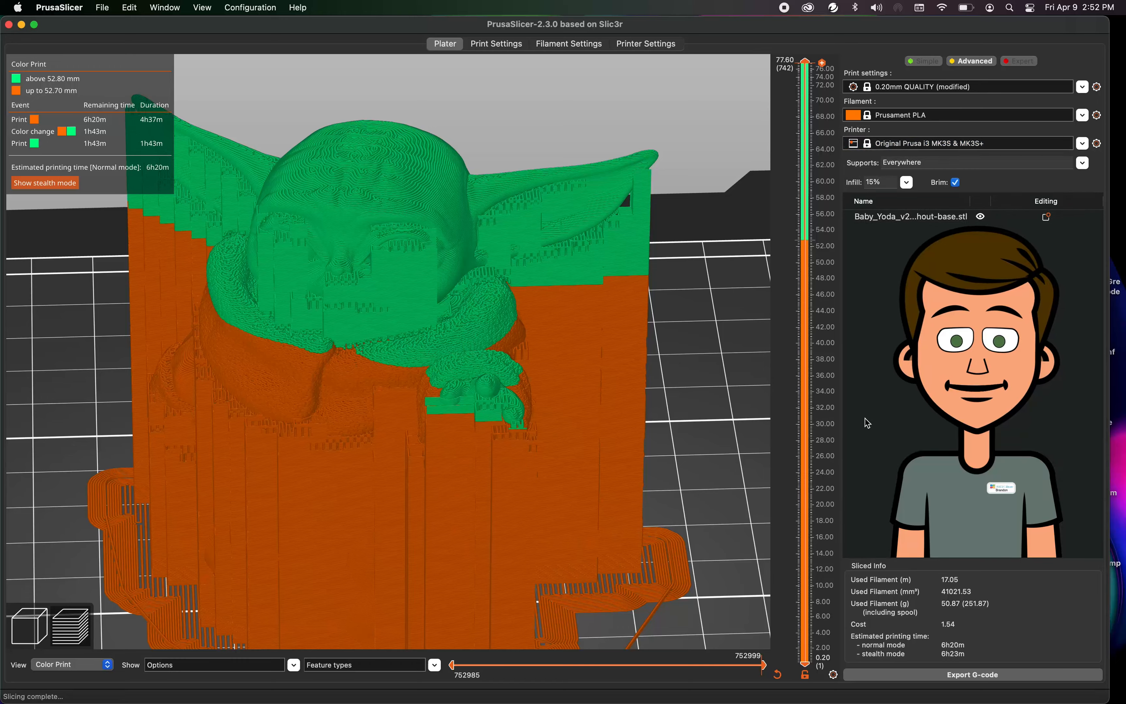
Open the G-code export for Baby Yoda, read the suggested file name through to its end, and cancel the save.
{"action": "left_click", "coordinate": [948, 675]}
{"action": "left_click", "coordinate": [599, 163]}
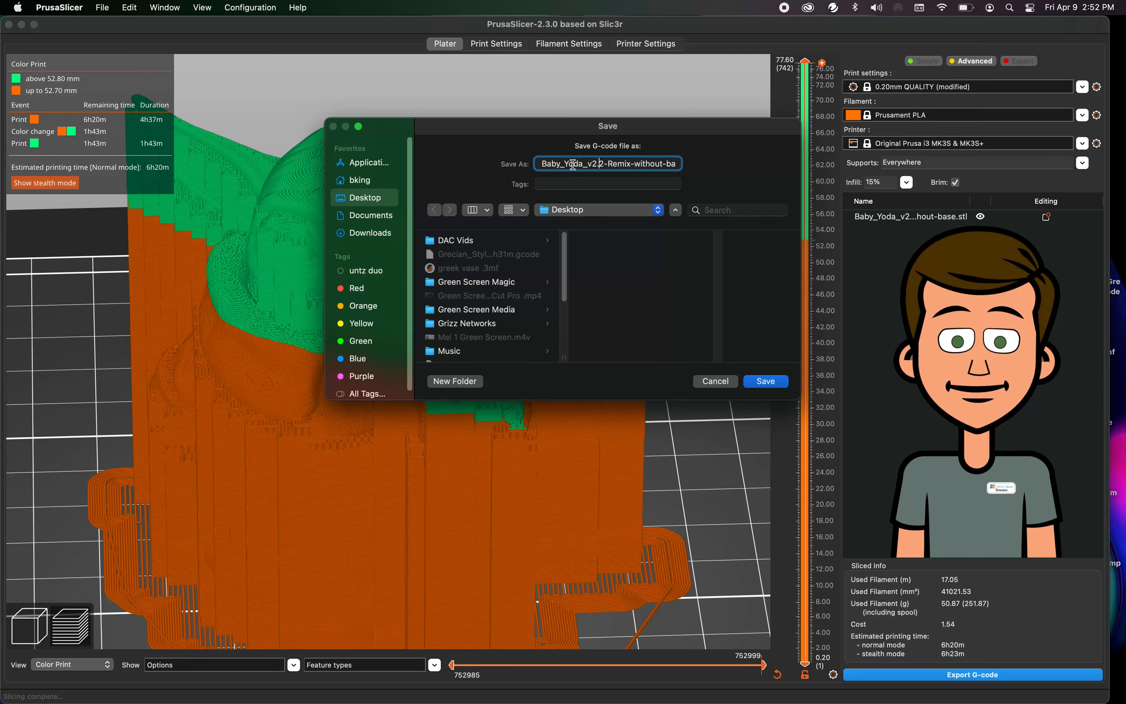
{"action": "left_click_drag", "start_coordinate": [554, 164], "coordinate": [667, 163]}
{"action": "left_click", "coordinate": [667, 163]}
{"action": "key", "text": "Right"}
{"action": "key", "text": "Right"}
{"action": "key", "text": "Right"}
{"action": "key", "text": "Right"}
{"action": "key", "text": "Right"}
{"action": "key", "text": "Right"}
{"action": "key", "text": "Right"}
{"action": "key", "text": "Right"}
{"action": "key", "text": "Right"}
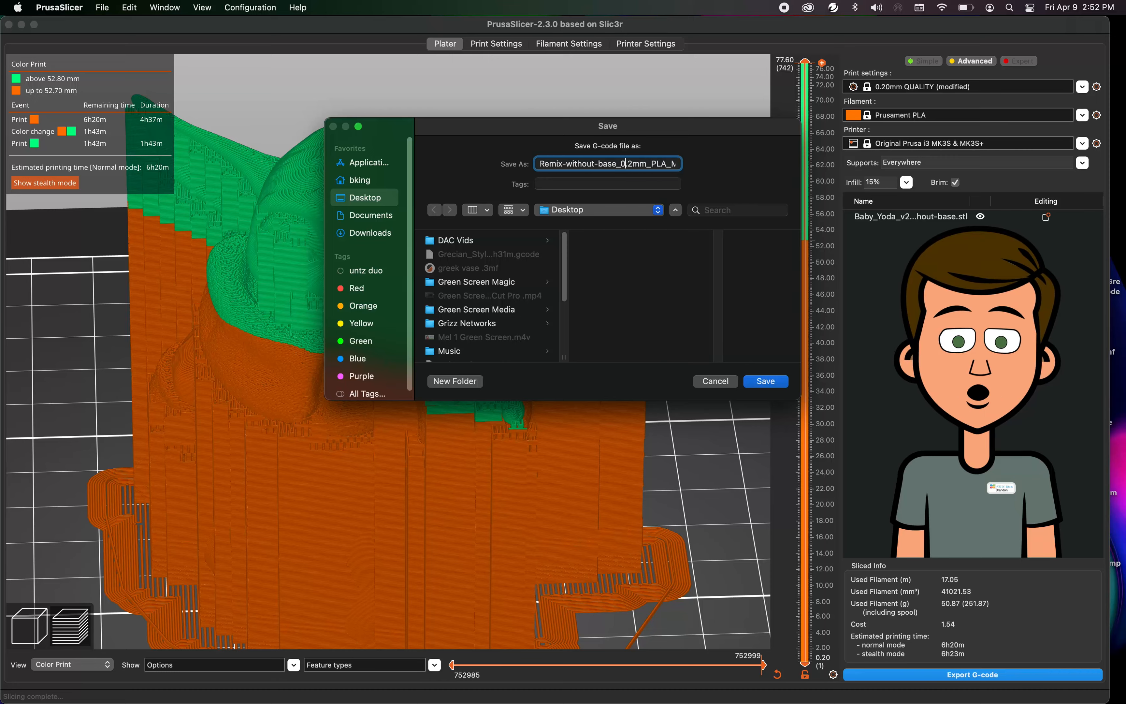
{"action": "key", "text": "Right"}
{"action": "key", "text": "Right"}
{"action": "key", "text": "Right"}
{"action": "key", "text": "Right"}
{"action": "key", "text": "Right"}
{"action": "key", "text": "Right"}
{"action": "key", "text": "Right"}
{"action": "key", "text": "Right"}
{"action": "key", "text": "Right"}
{"action": "key", "text": "Right"}
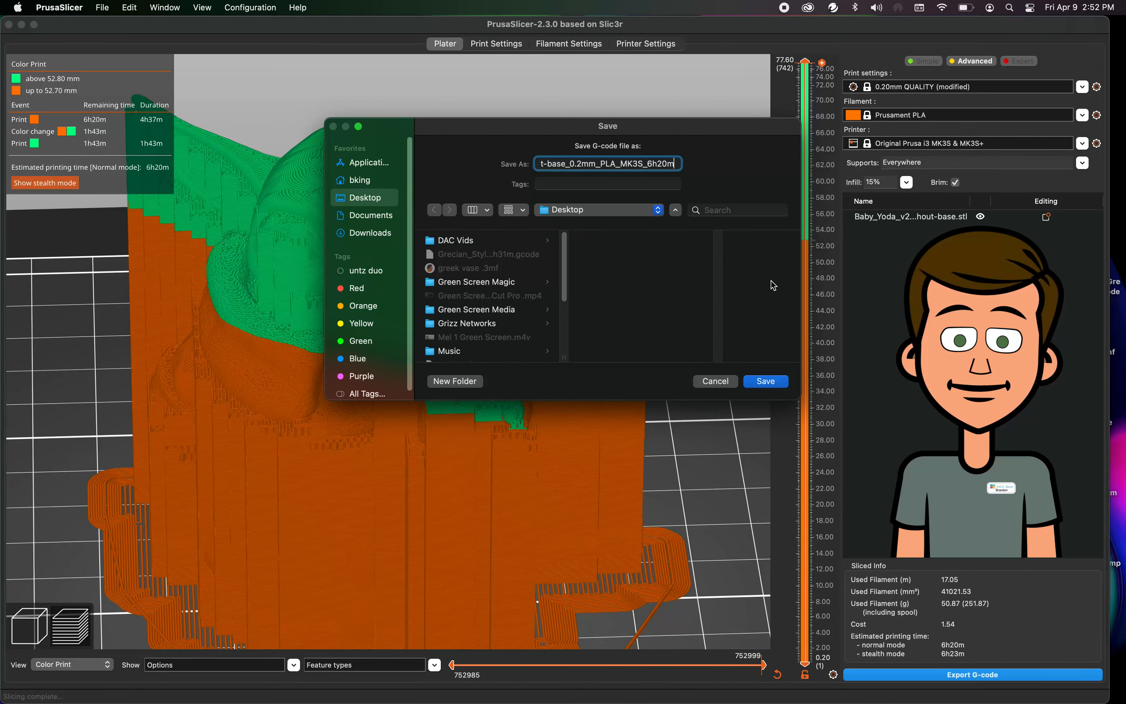
{"action": "left_click", "coordinate": [717, 381]}
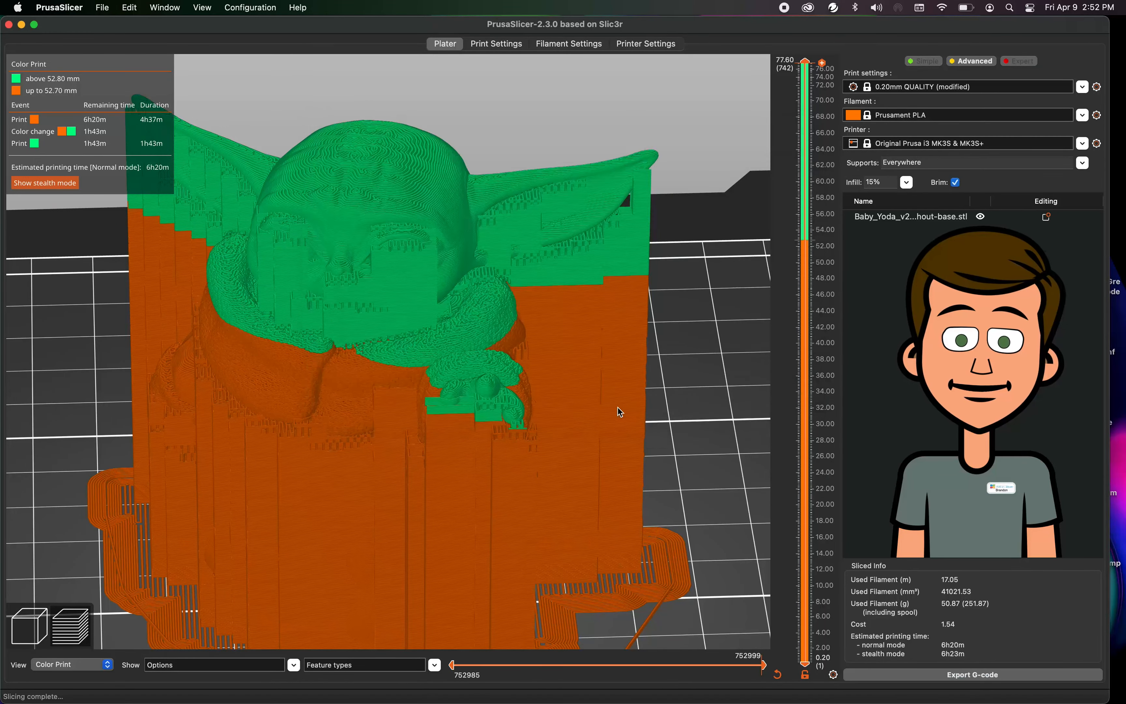